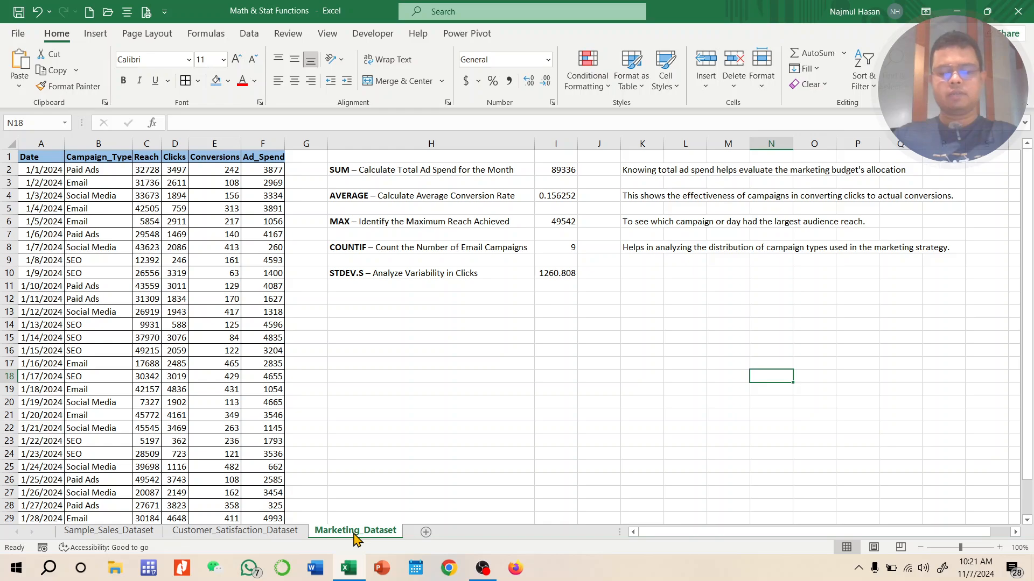
Open the Sample_Sales_Dataset sheet and narrow column F to fit its function descriptions.
click(119, 532)
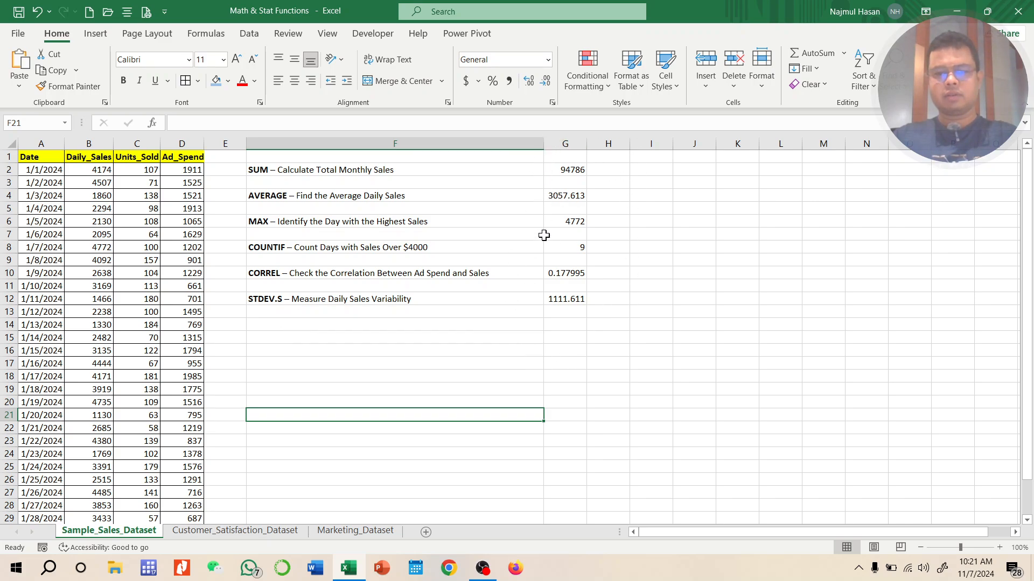
drag(544, 146, 498, 146)
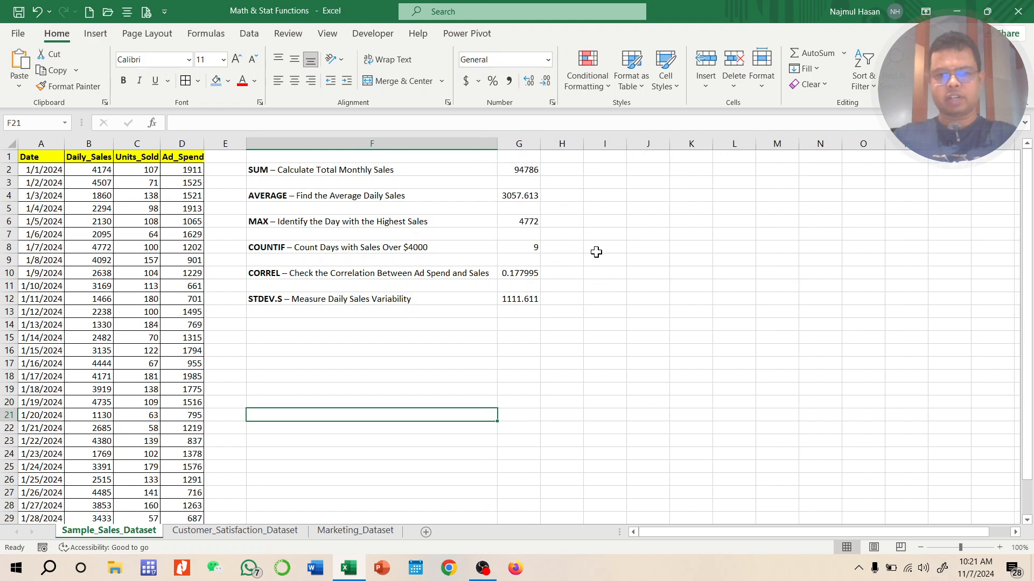
Look over the Customer_Satisfaction_Dataset and Marketing_Dataset sheets, including the space beside the results, and return to Sample_Sales_Dataset.
click(240, 532)
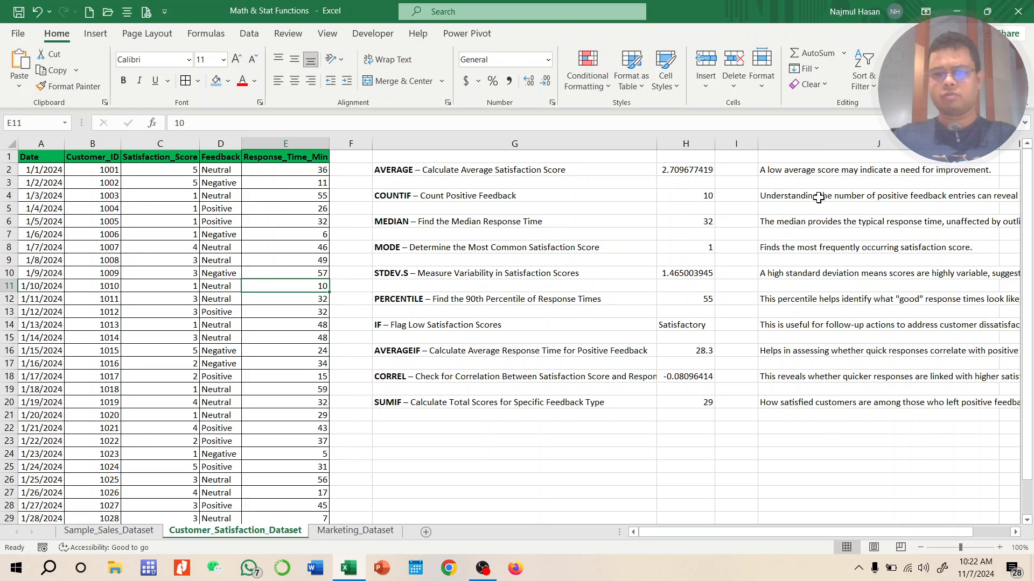
click(686, 156)
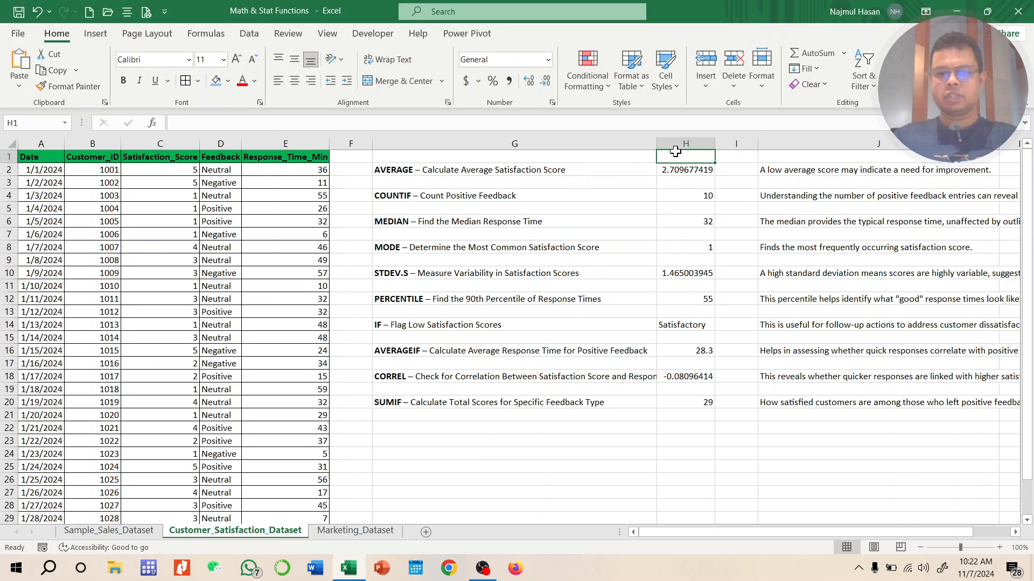
drag(730, 165, 739, 398)
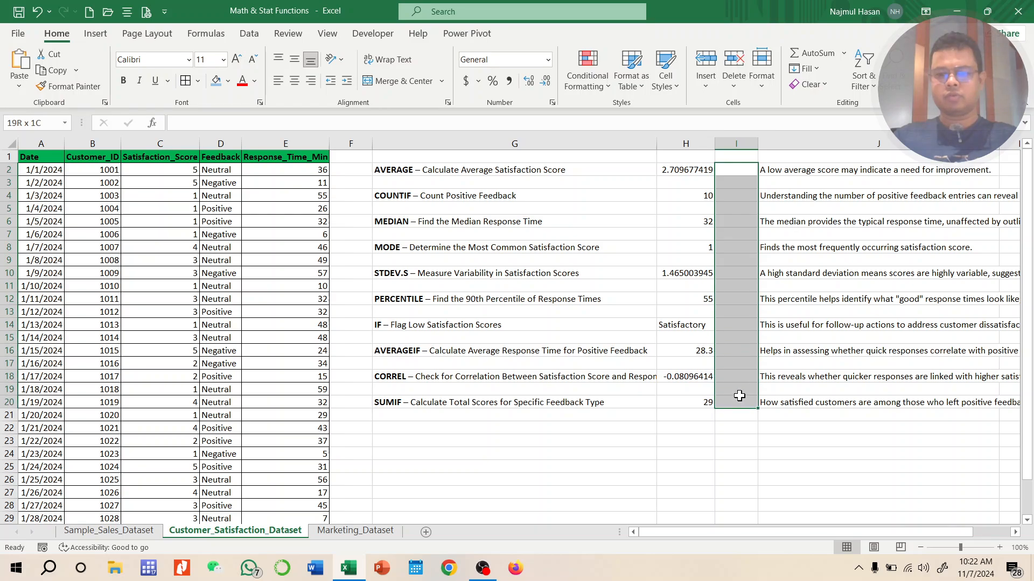
click(592, 466)
click(358, 530)
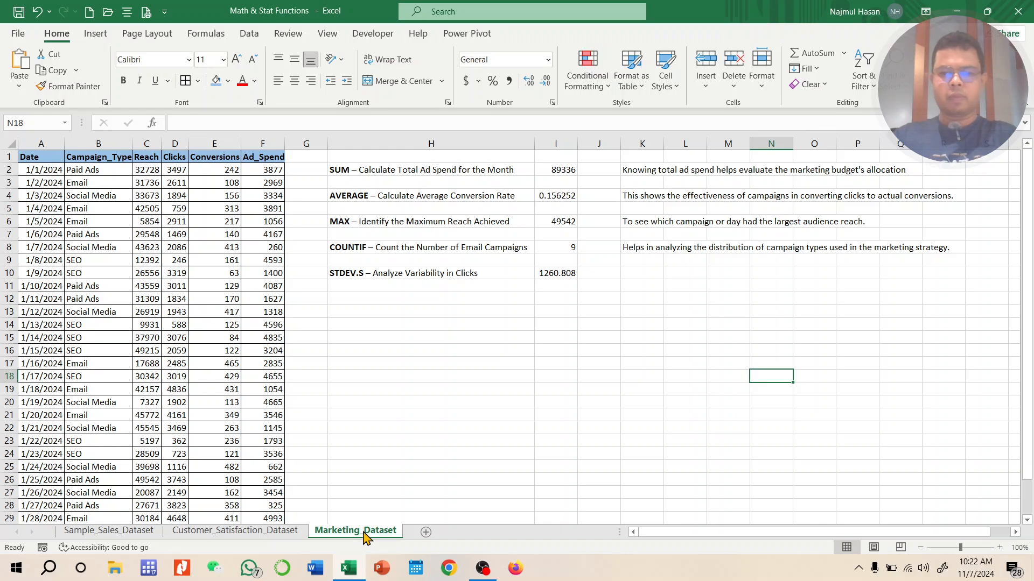
click(130, 533)
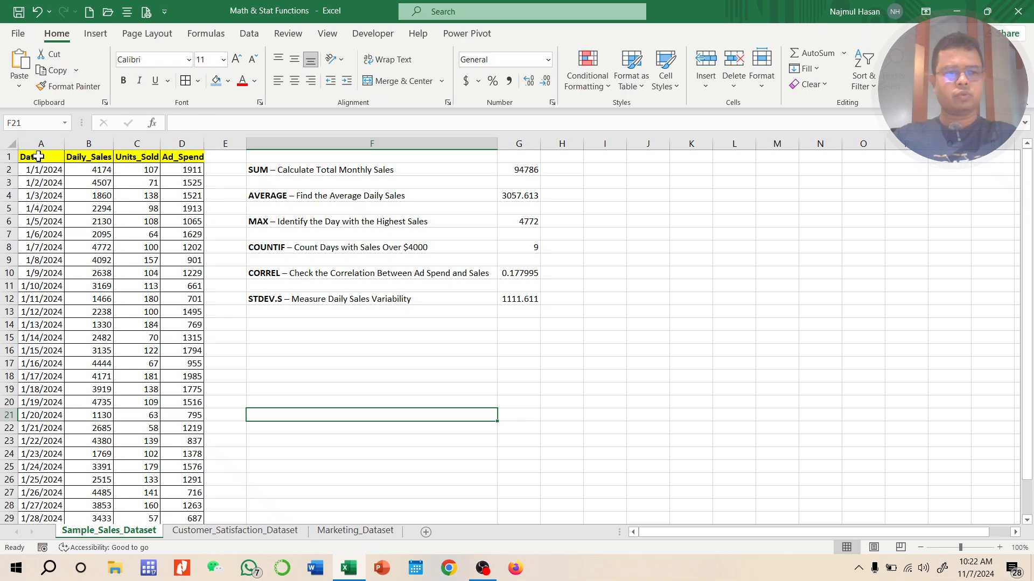
Examine the sales table's headers and its Date, Daily_Sales, Units_Sold and Ad_Spend columns one by one.
drag(38, 154, 181, 154)
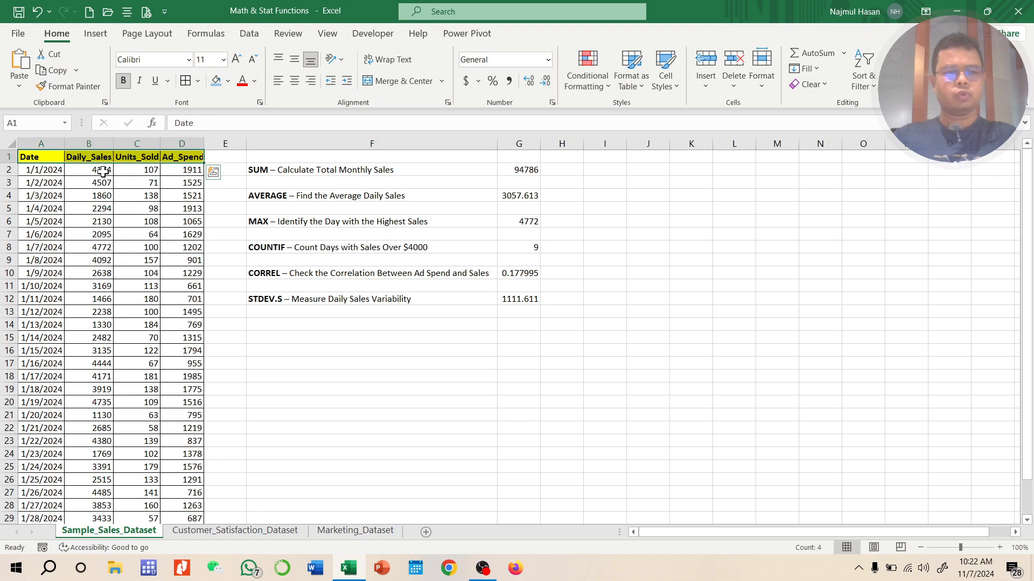
click(94, 200)
click(43, 144)
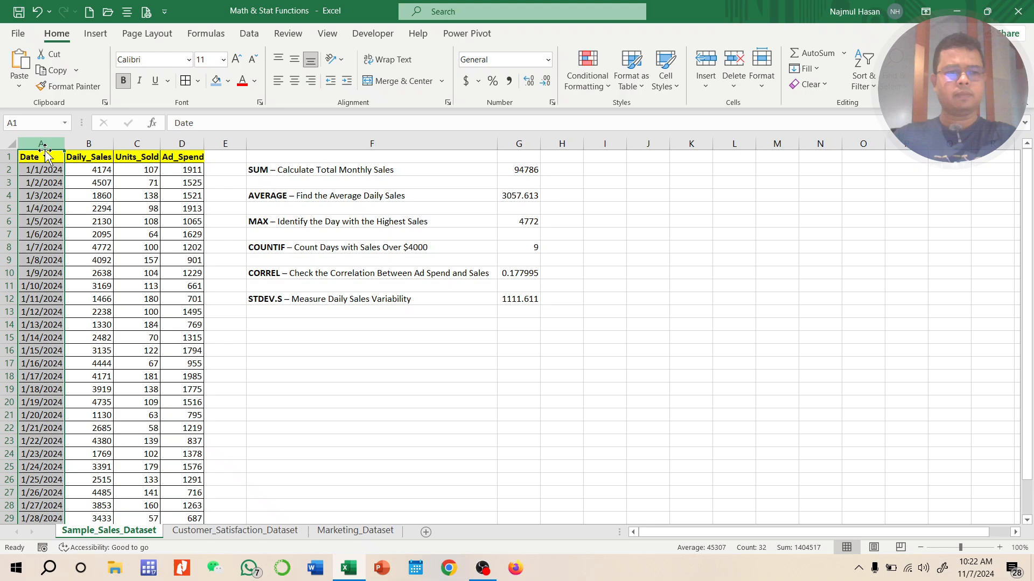
click(95, 144)
click(136, 144)
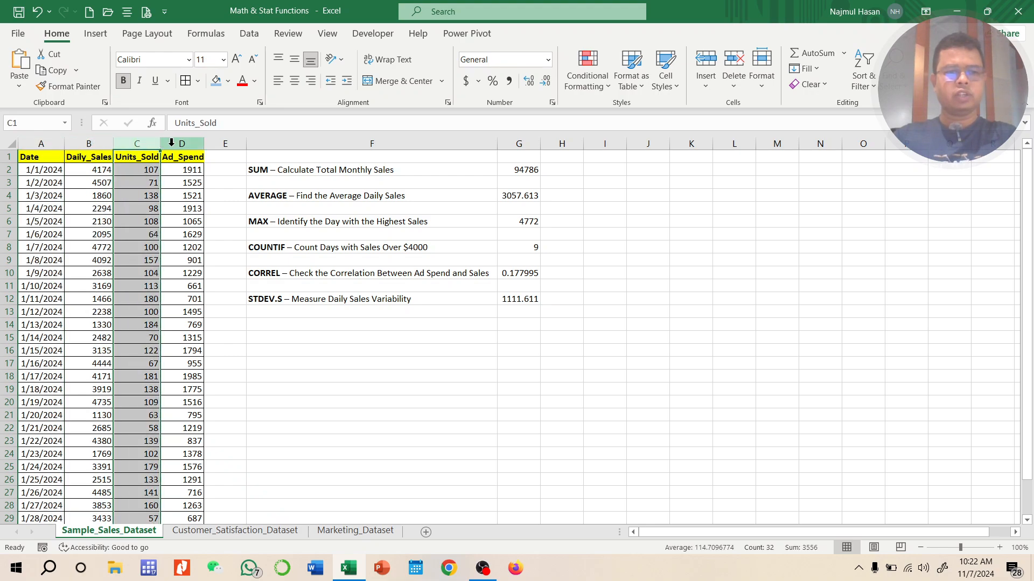
click(181, 144)
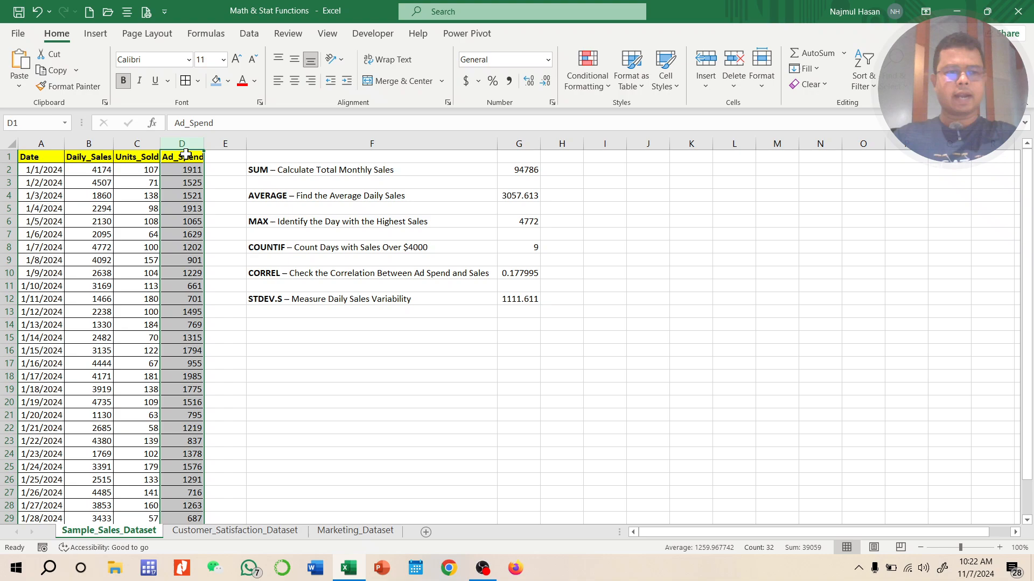
click(12, 144)
drag(204, 144, 211, 143)
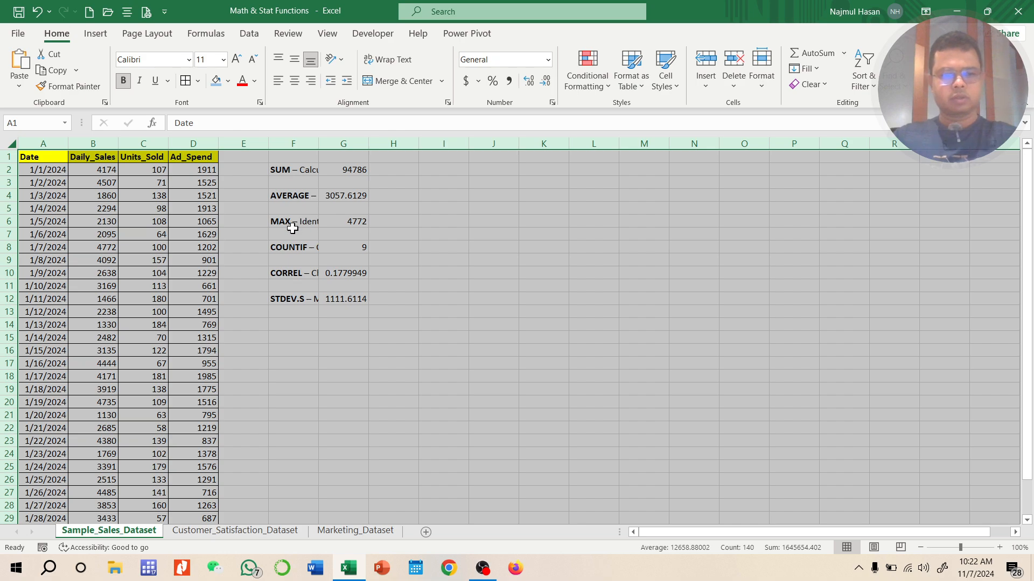
key(ctrl+z)
Fit the widths of columns A through D to their contents.
click(218, 267)
drag(41, 143, 209, 143)
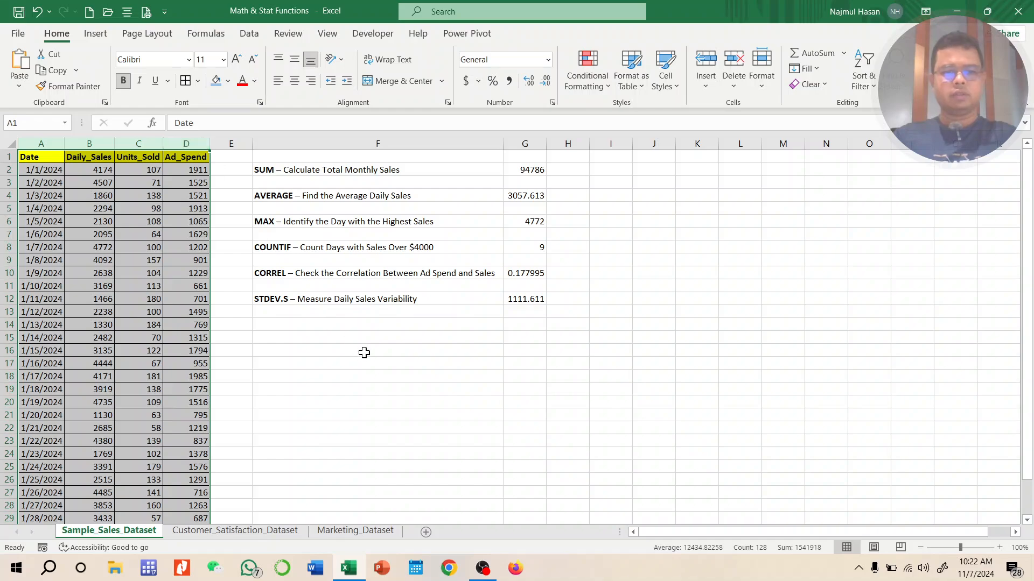
click(361, 390)
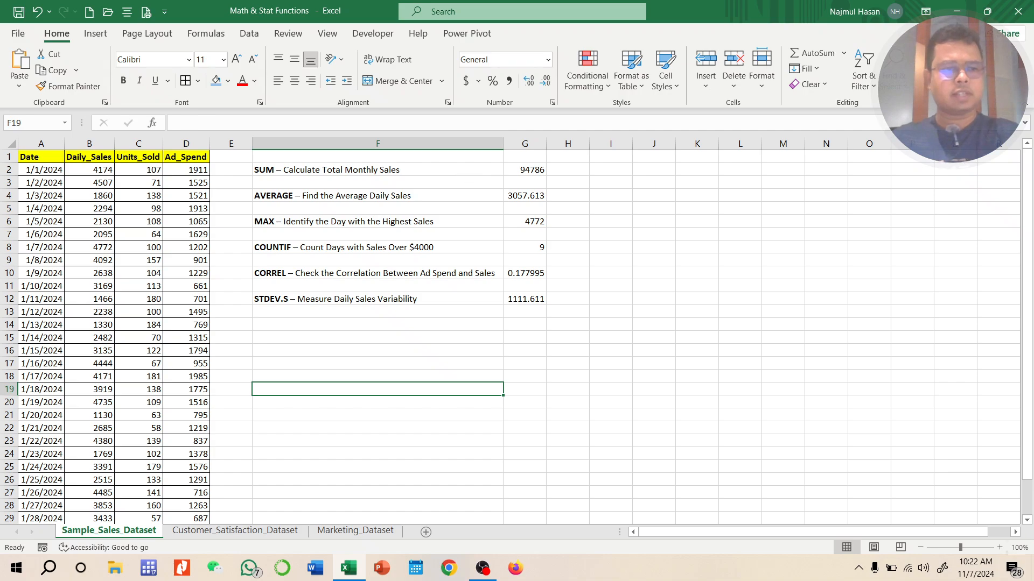
Review the Daily_Sales header and the daily figures beneath it.
click(82, 157)
drag(97, 173, 102, 281)
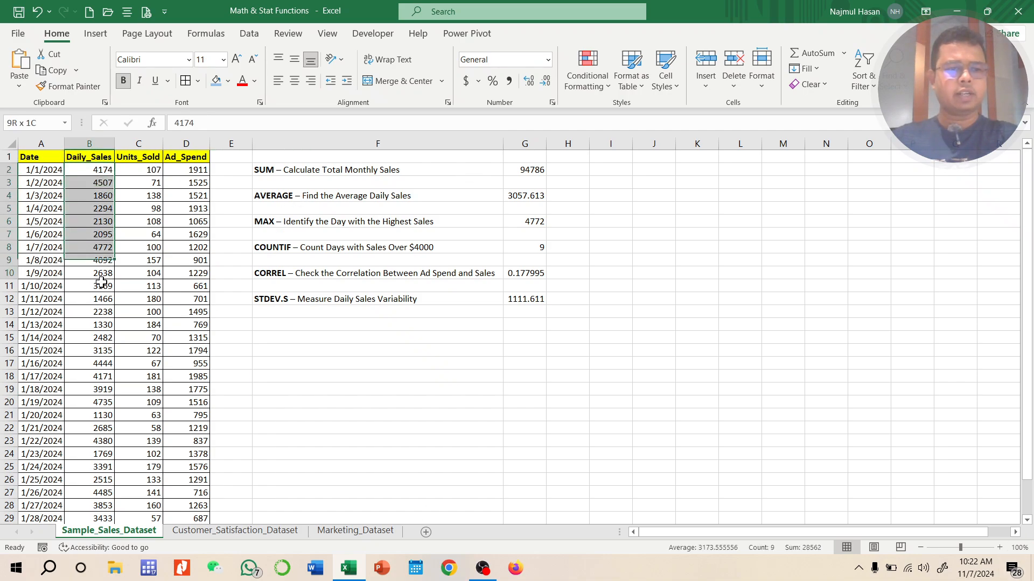
click(105, 208)
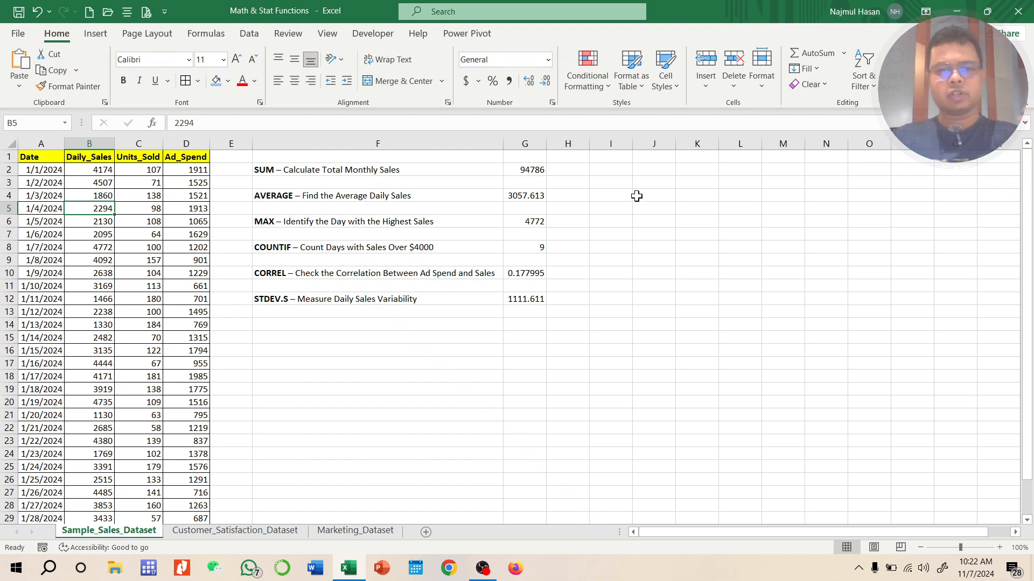
Enter the heading "Answer" in cell I1.
click(607, 157)
text(A)
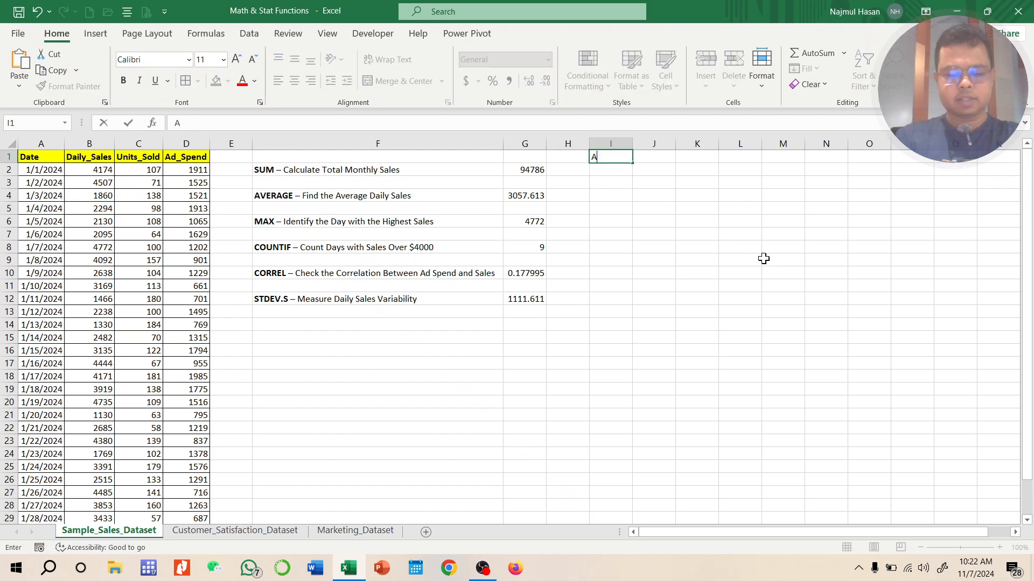
text(nswer)
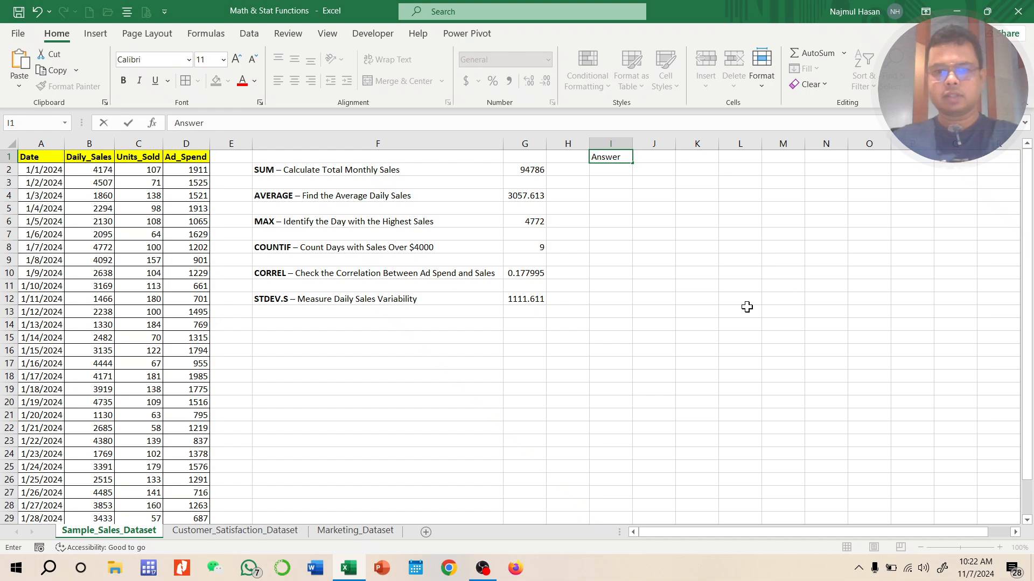
click(697, 315)
Give the Answer heading cell a green fill.
click(613, 157)
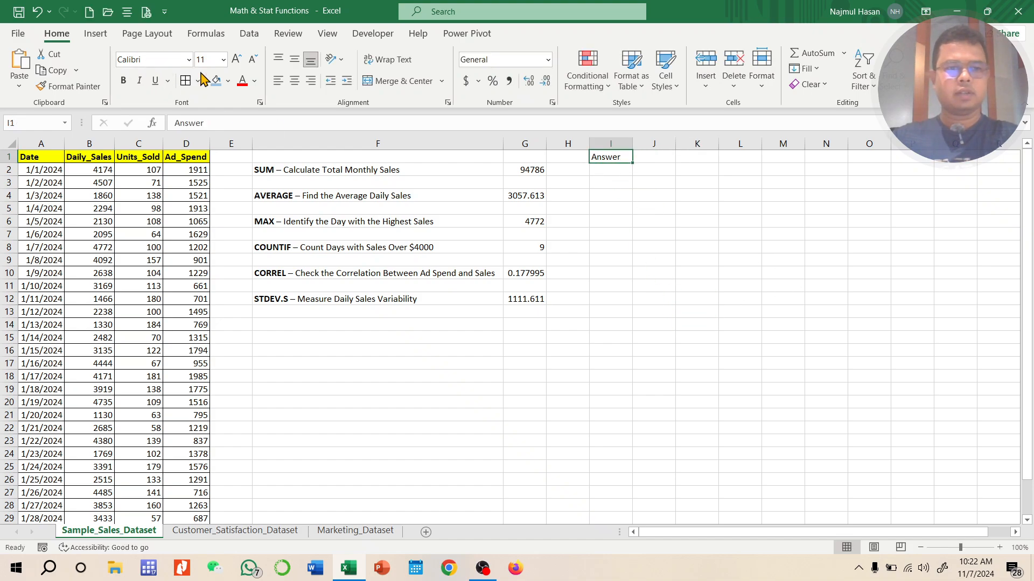
click(215, 81)
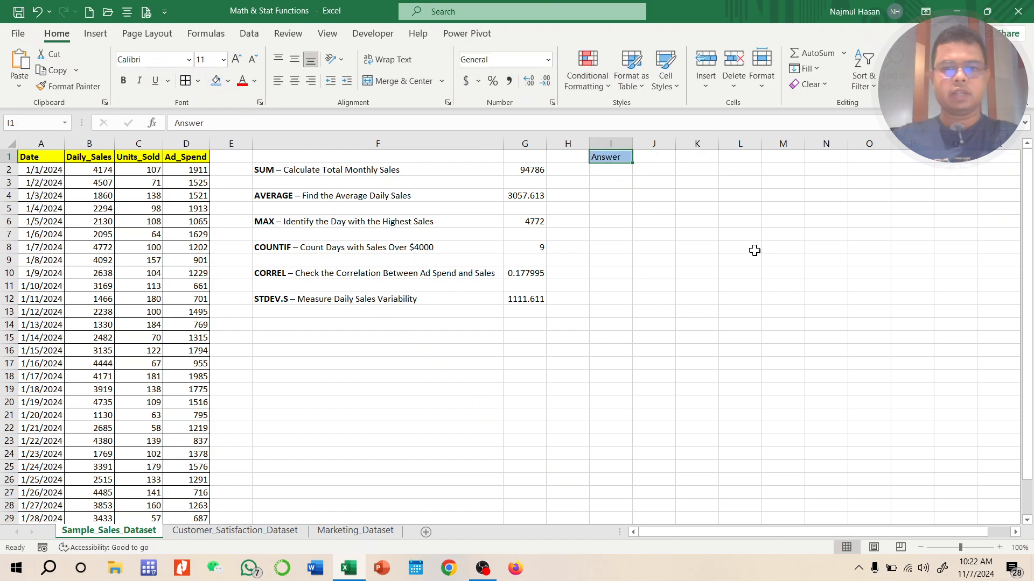
click(228, 80)
click(268, 207)
click(654, 305)
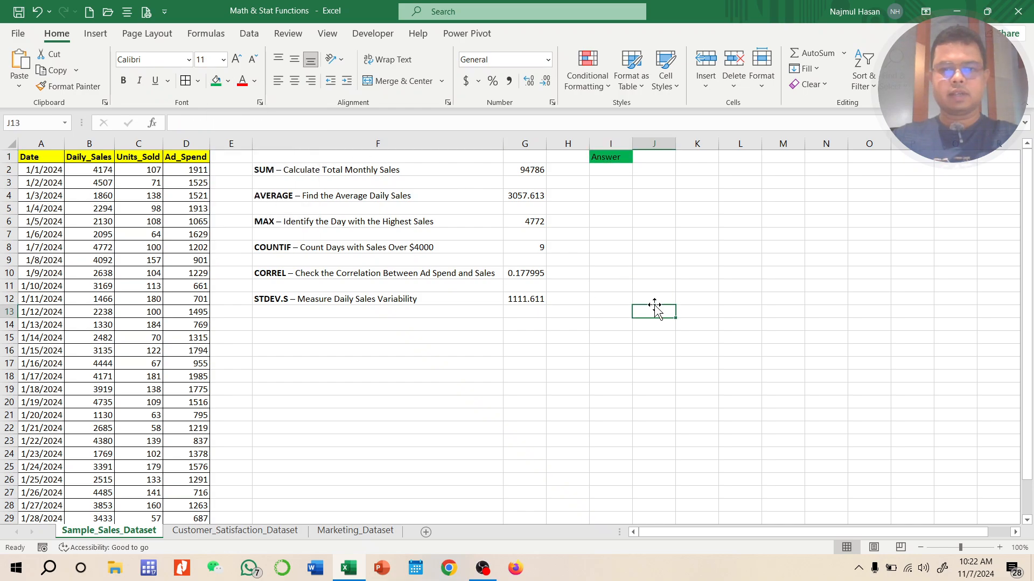
Set the font size of F1:I12 to 20 and widen column I to fit the Answer heading.
drag(357, 157, 611, 305)
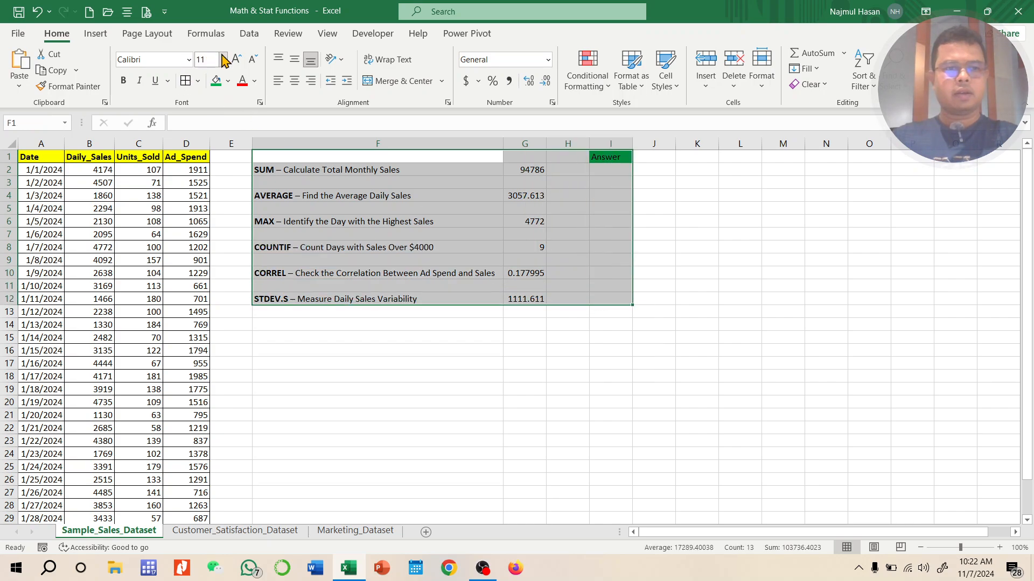
click(205, 59)
text(24)
key(Return)
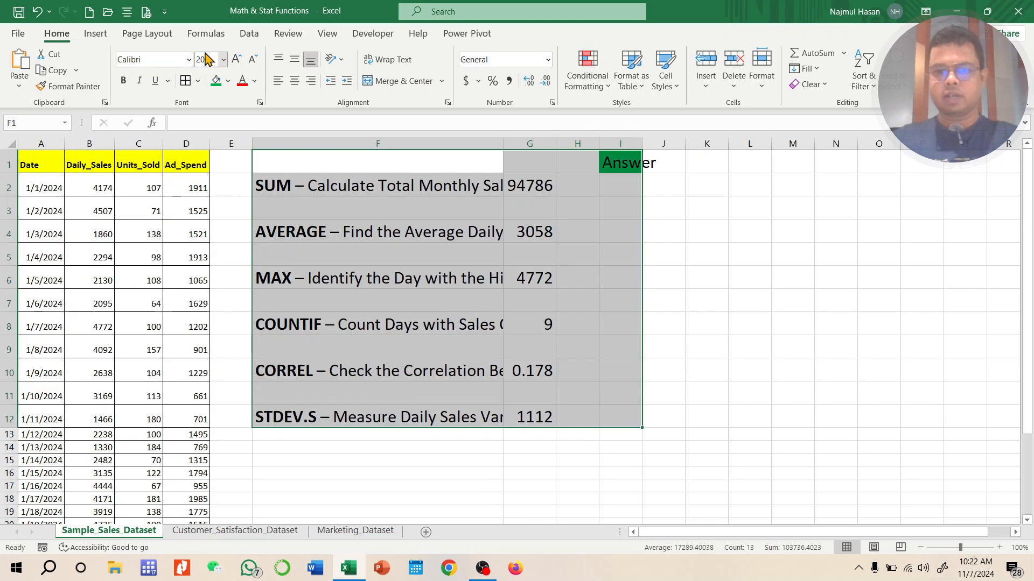
click(910, 389)
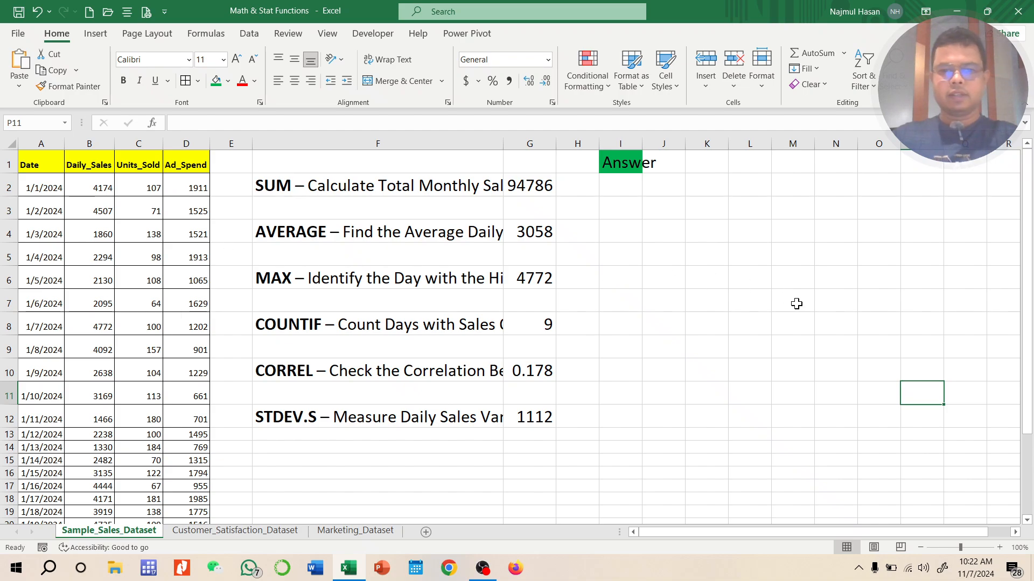
drag(754, 323, 751, 301)
drag(641, 147, 660, 147)
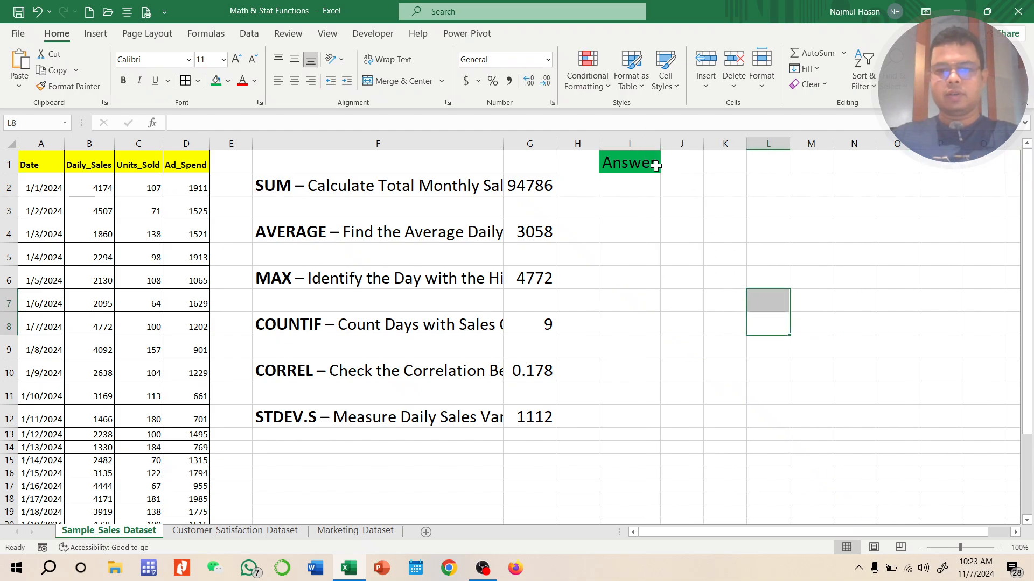
Total the daily sales in I2 with SUM over B2:B32, and widen column F to show more of the descriptions.
click(656, 192)
text(=sum()
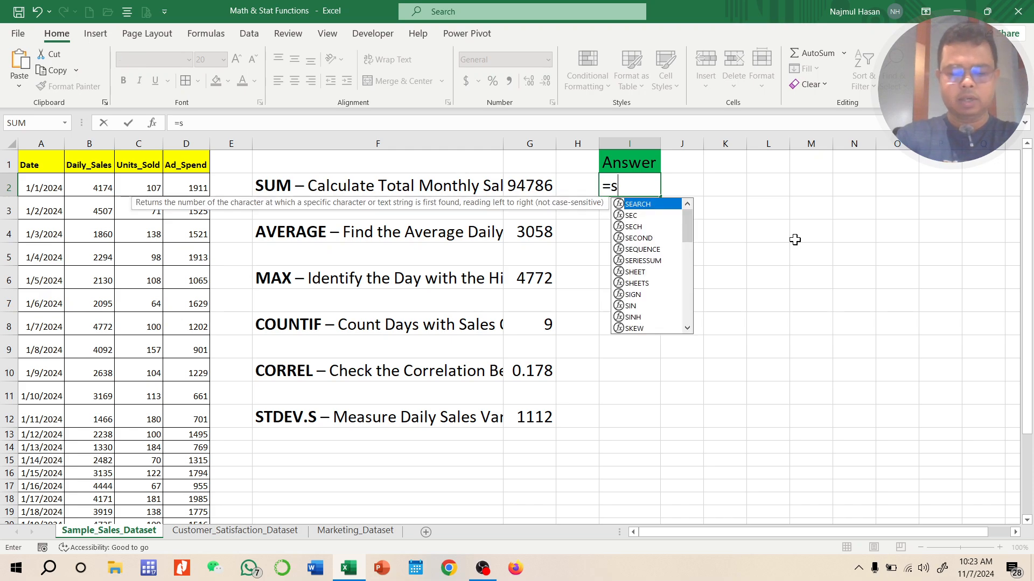
click(94, 185)
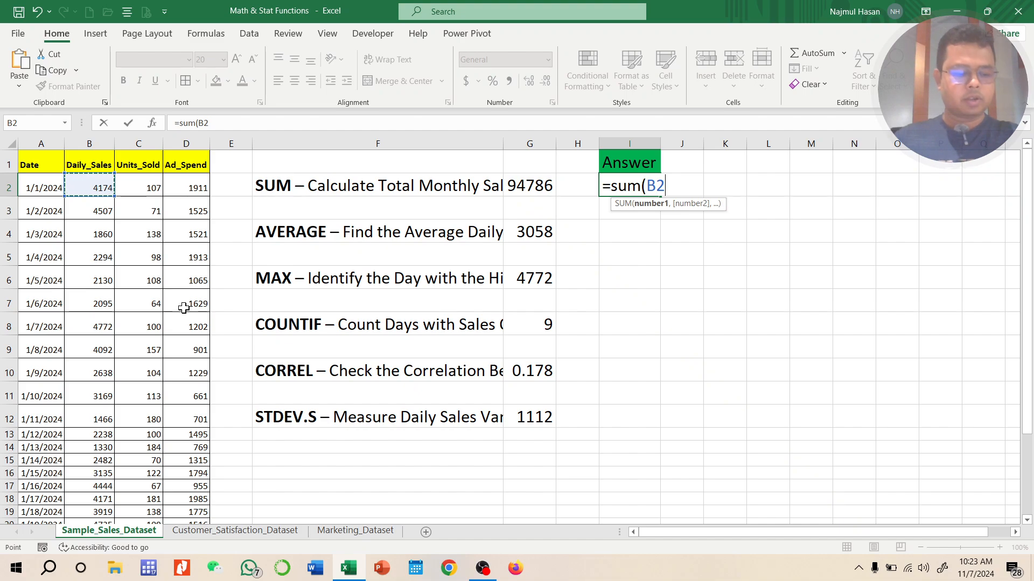
key(ctrl+shift+Down)
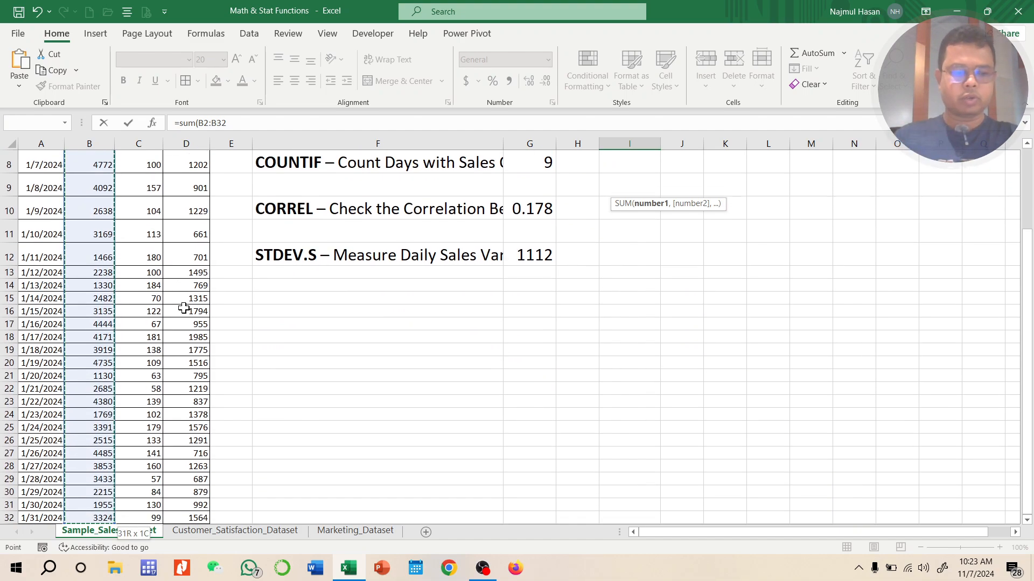
key(Return)
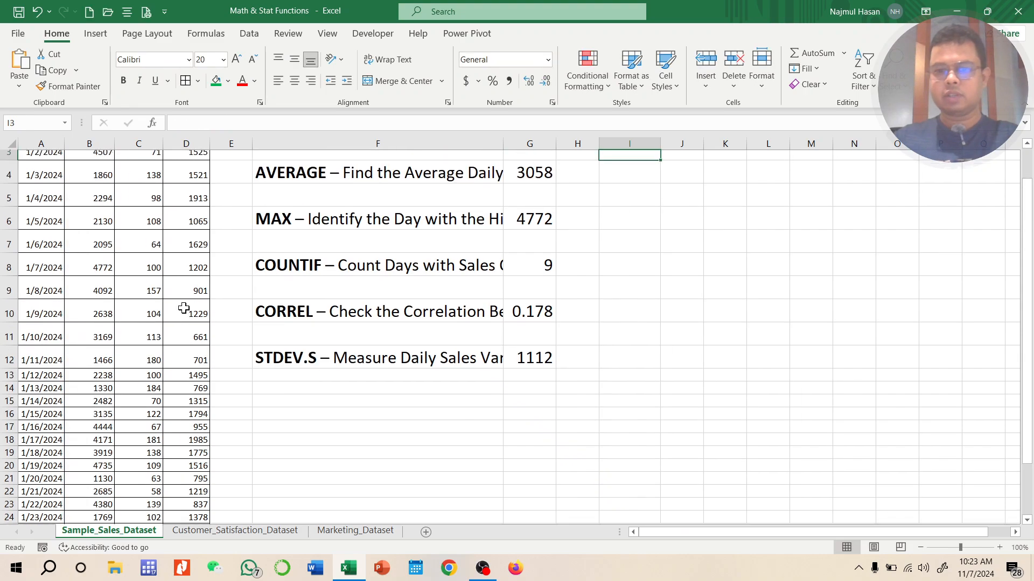
scroll(458, 272, up, 1)
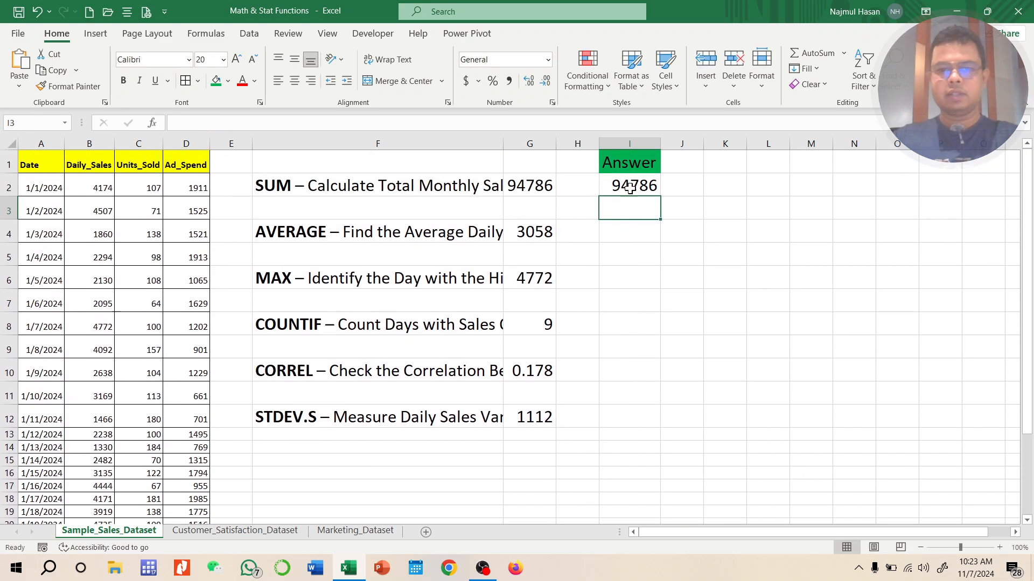
drag(503, 144, 630, 145)
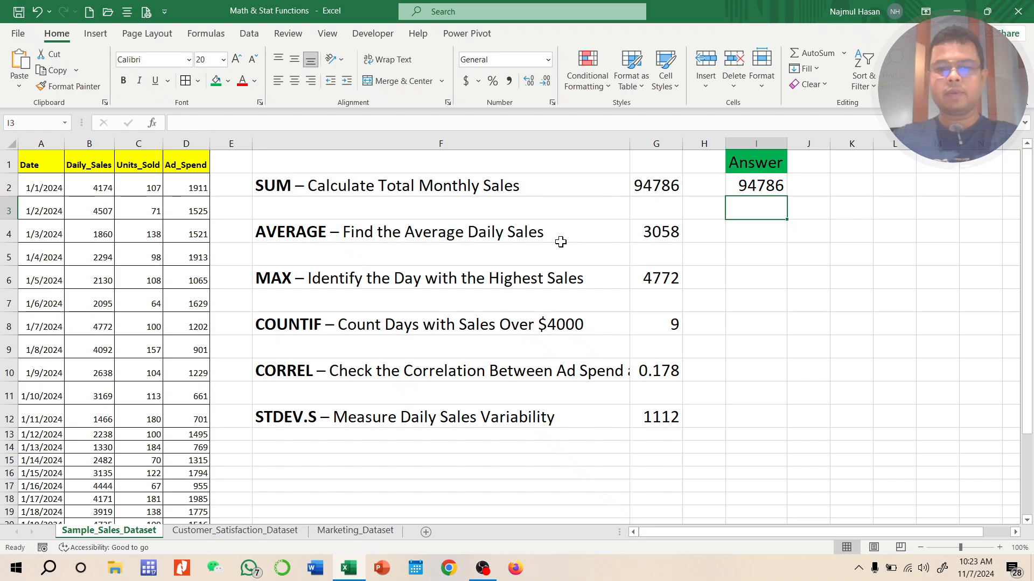
Calculate the average daily sales in I4 with AVERAGE over B2:B32.
click(765, 237)
text(=a)
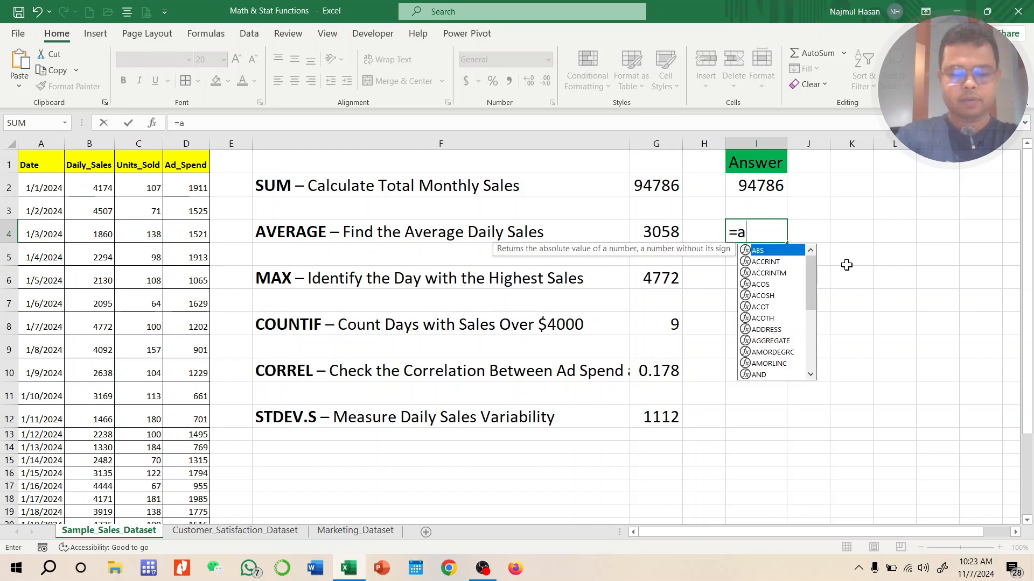
text(verage()
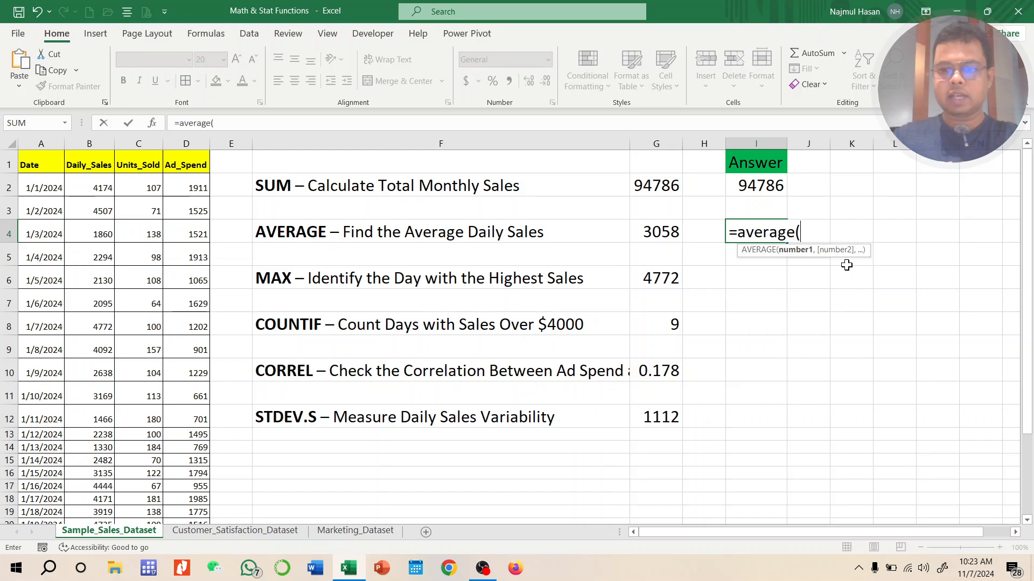
click(93, 186)
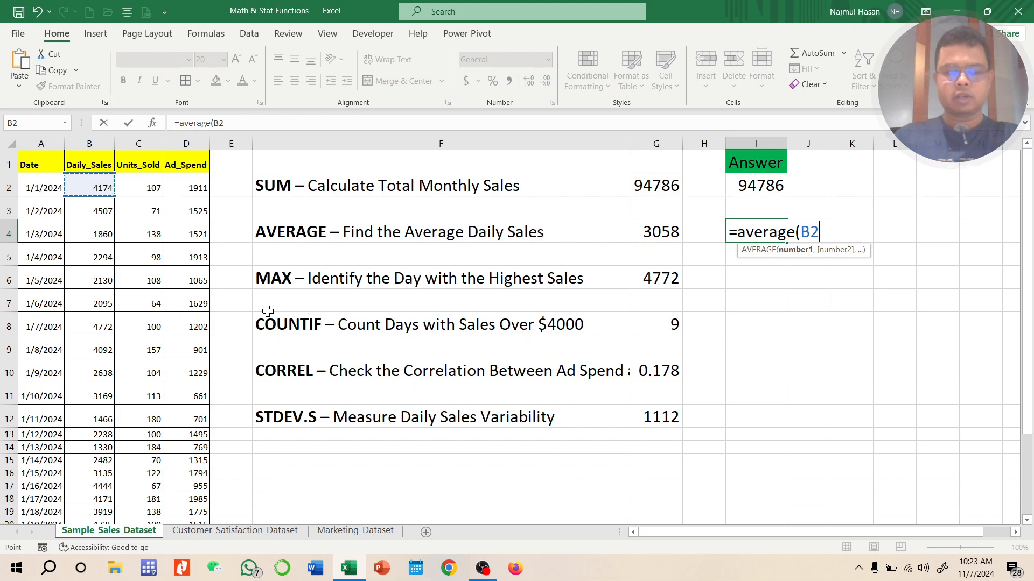
key(ctrl+shift+Down)
text())
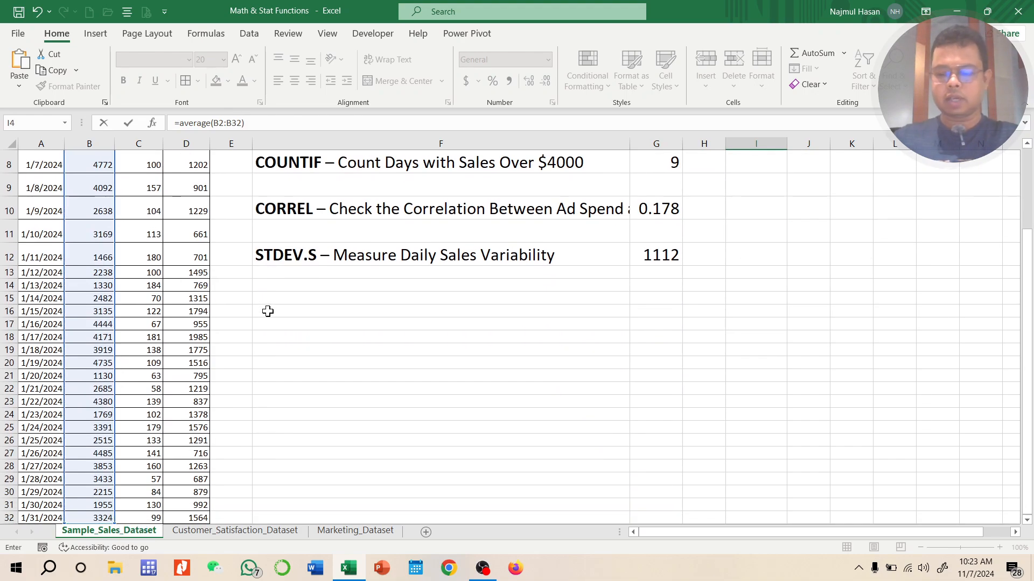
key(Return)
scroll(736, 214, up, 2)
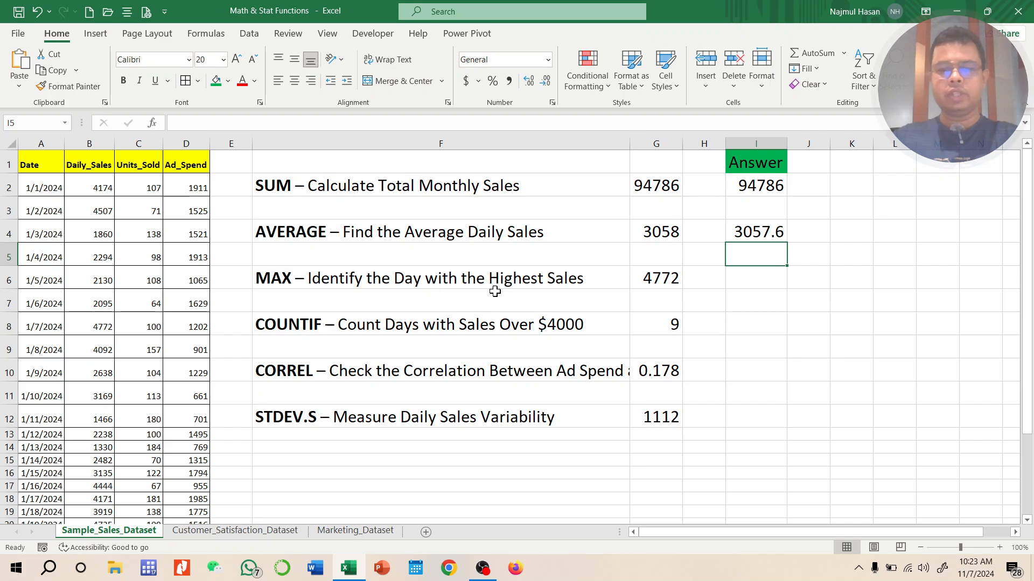
Find the highest daily sales value in I6 with MAX over B2:B32.
click(667, 280)
click(754, 279)
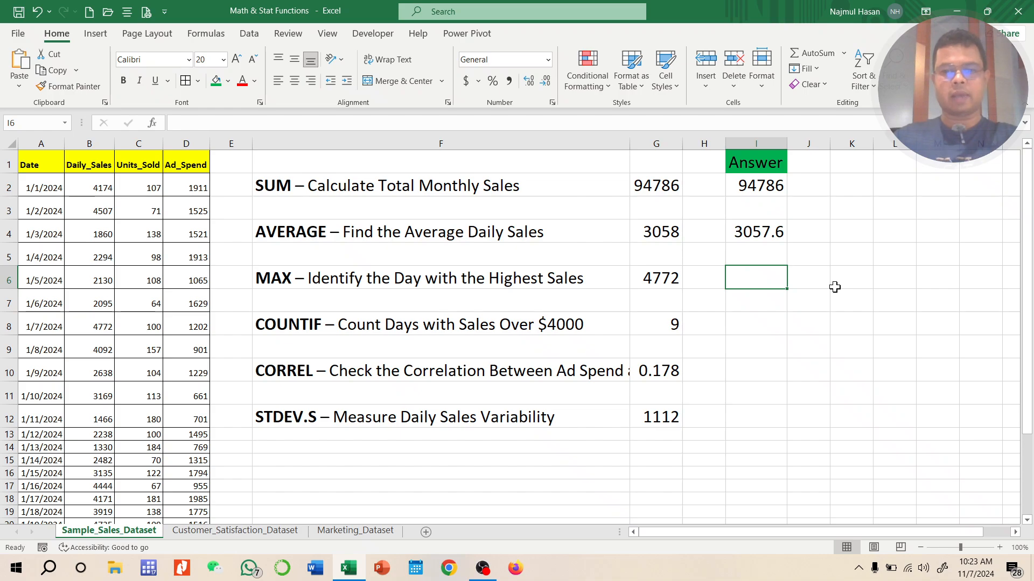
text(=max()
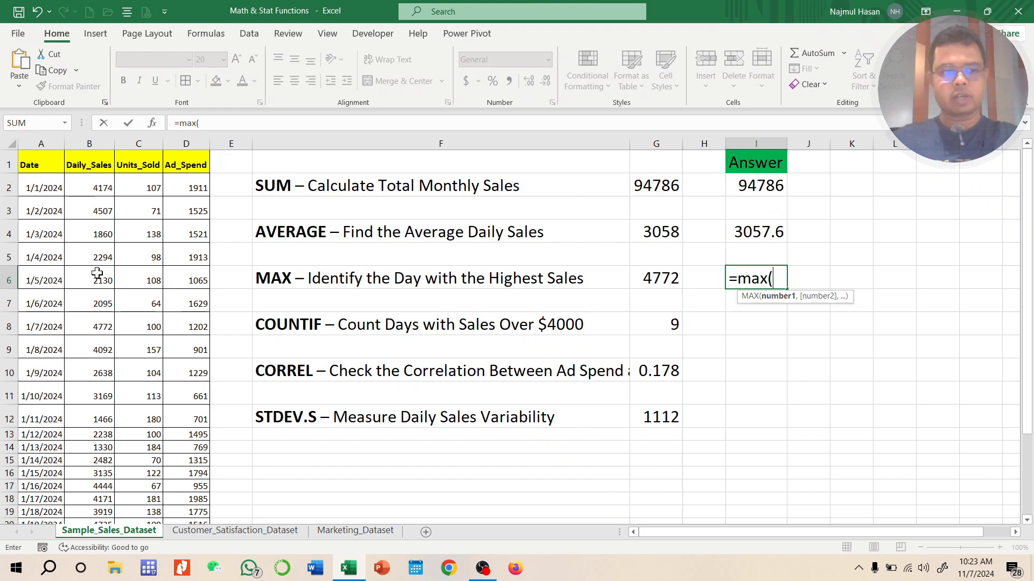
click(89, 190)
key(ctrl+shift+Down)
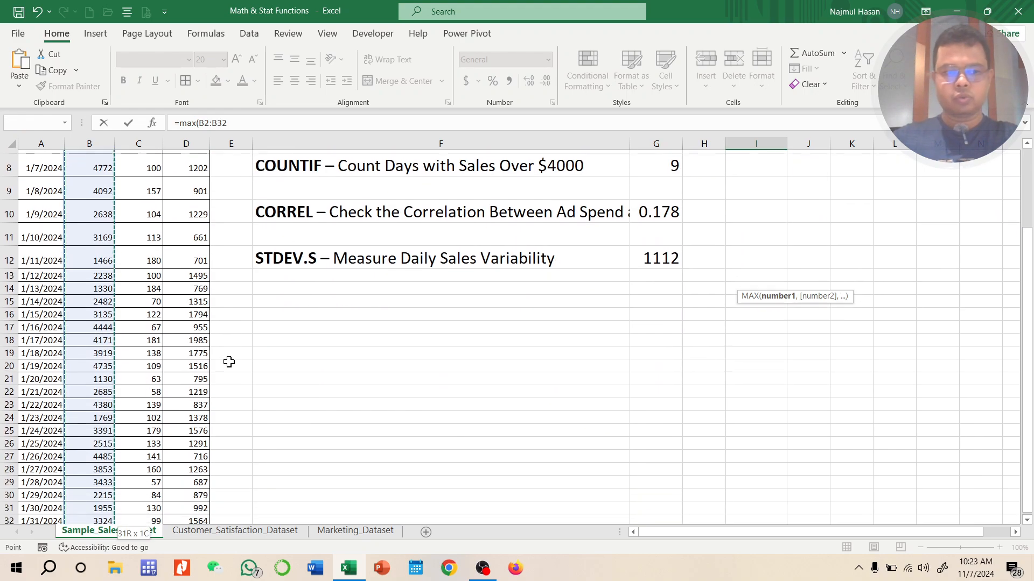
text())
key(Return)
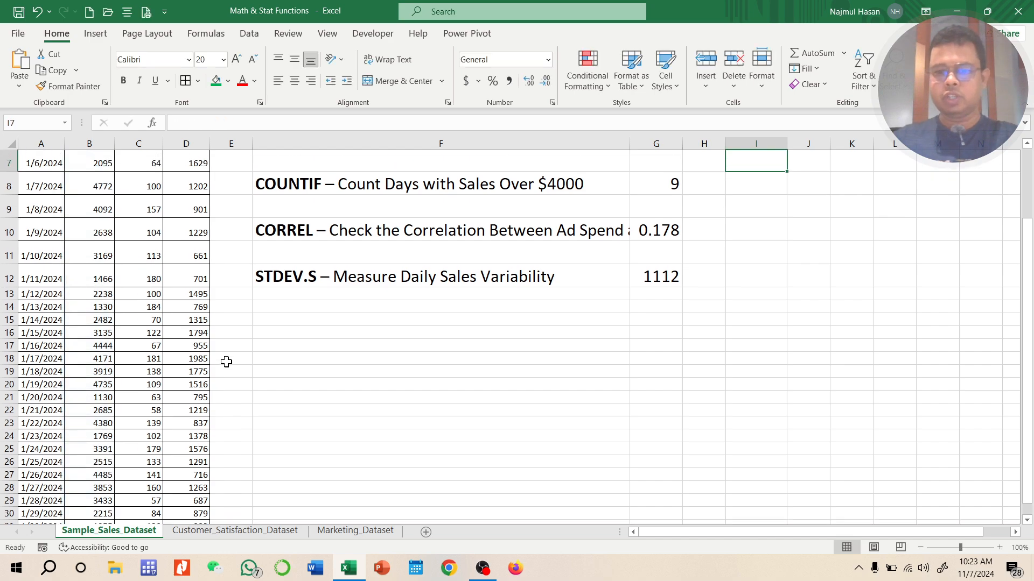
scroll(713, 314, up, 2)
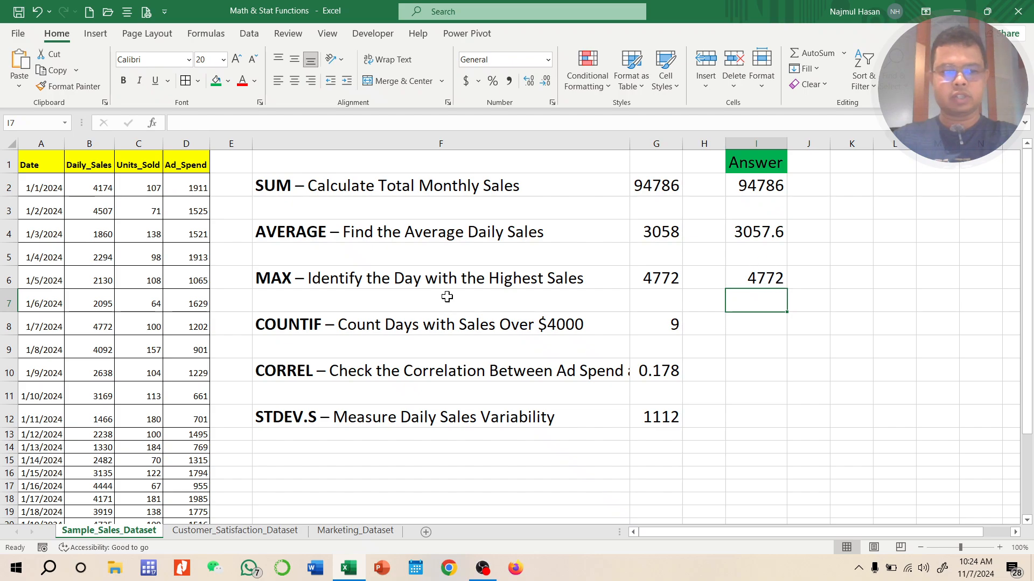
Highlight the Daily_Sales column cells equal to 4772 with conditional formatting, using Green Fill with Dark Green Text.
click(100, 143)
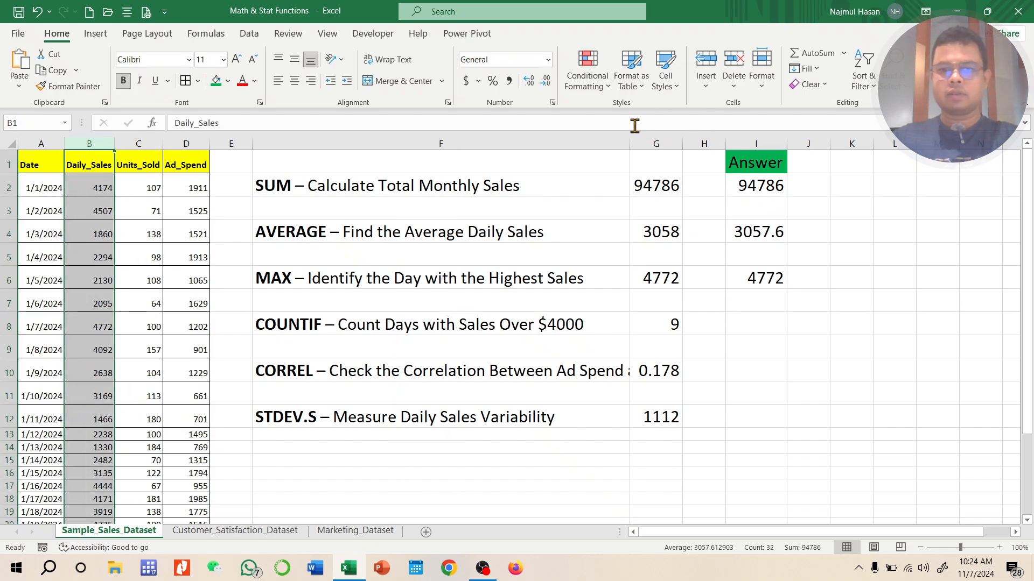
click(607, 86)
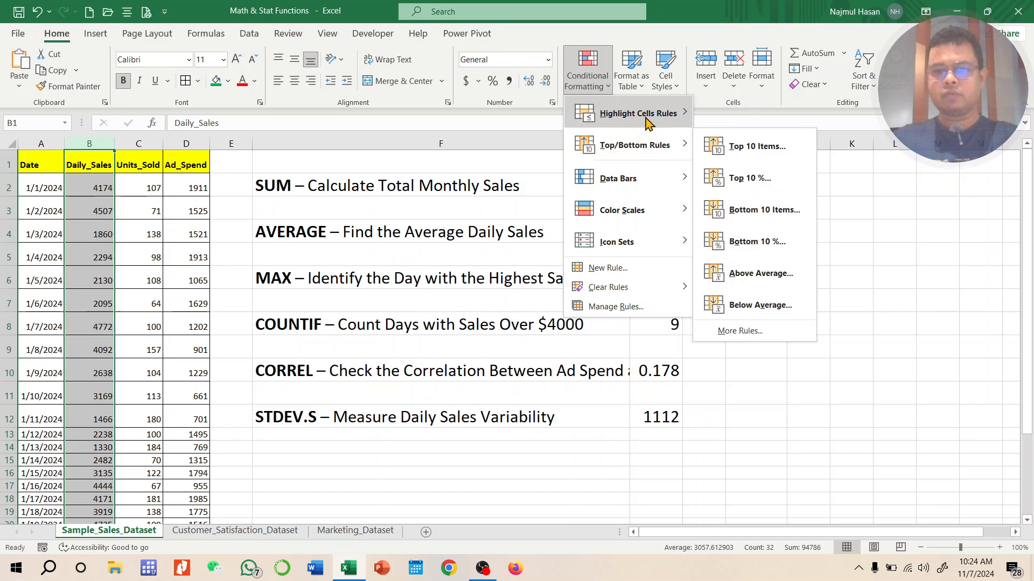
mouse_move(638, 113)
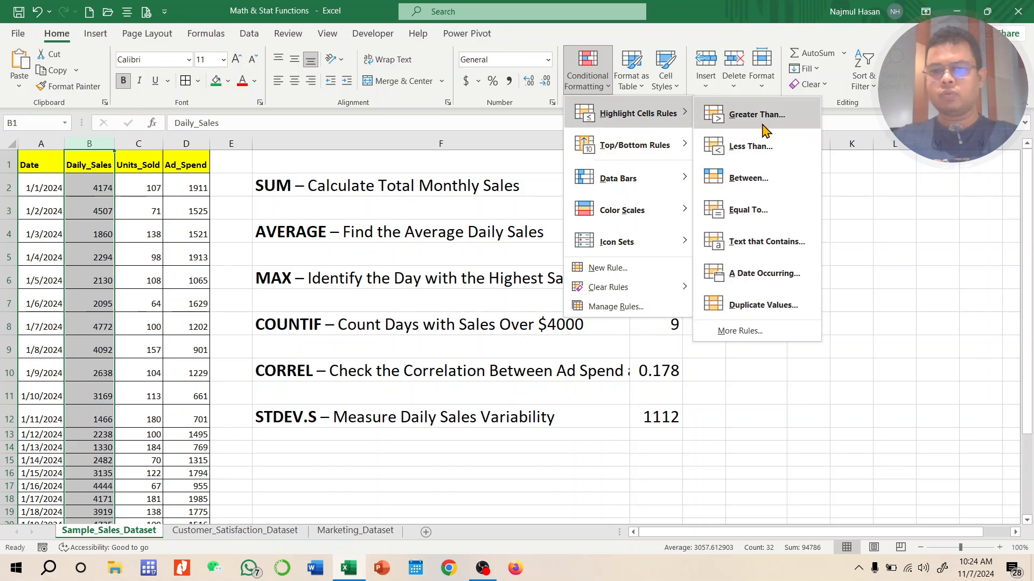
click(765, 211)
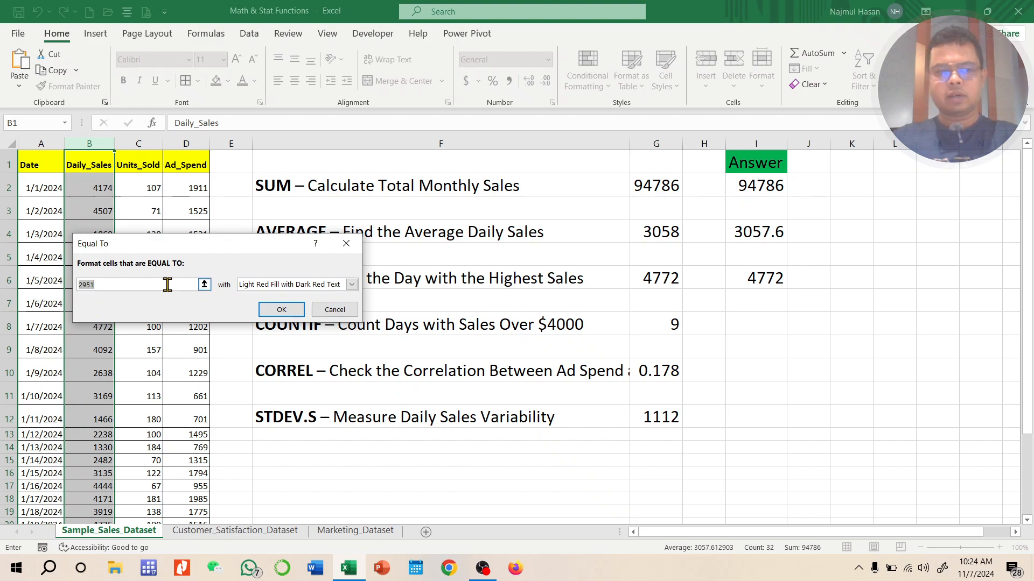
text(477)
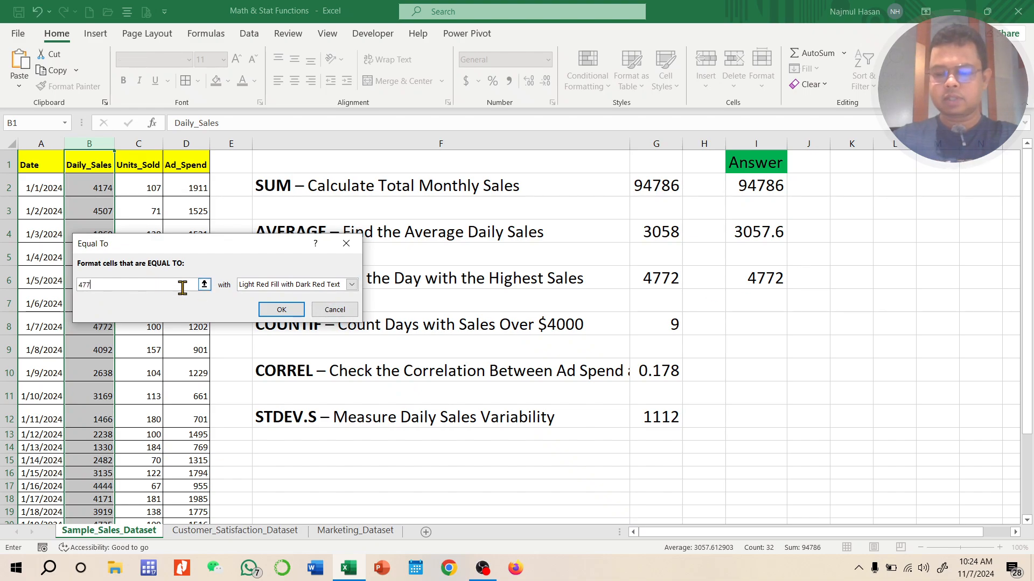
text(2)
drag(220, 244, 427, 124)
click(511, 165)
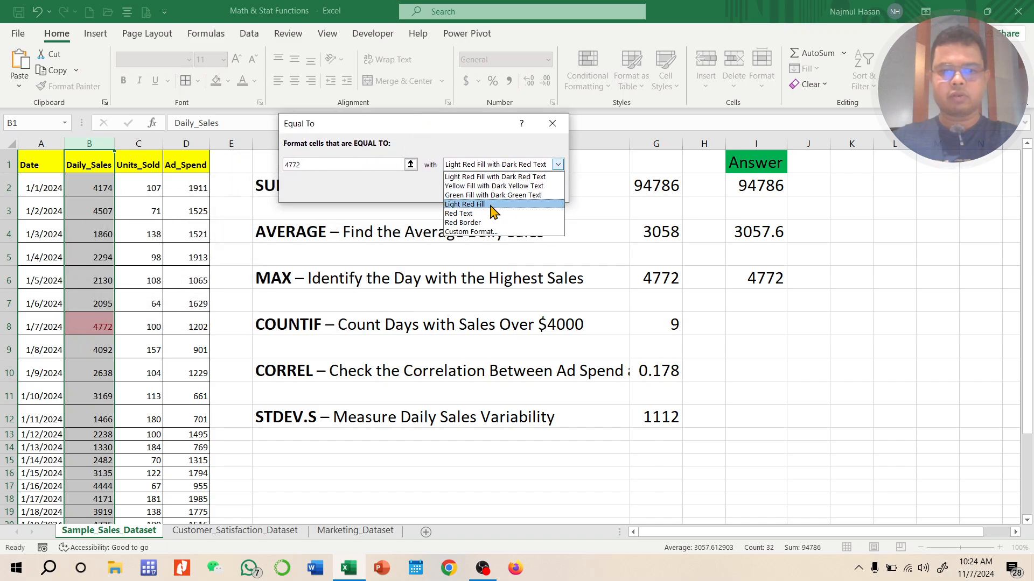
click(495, 195)
click(486, 189)
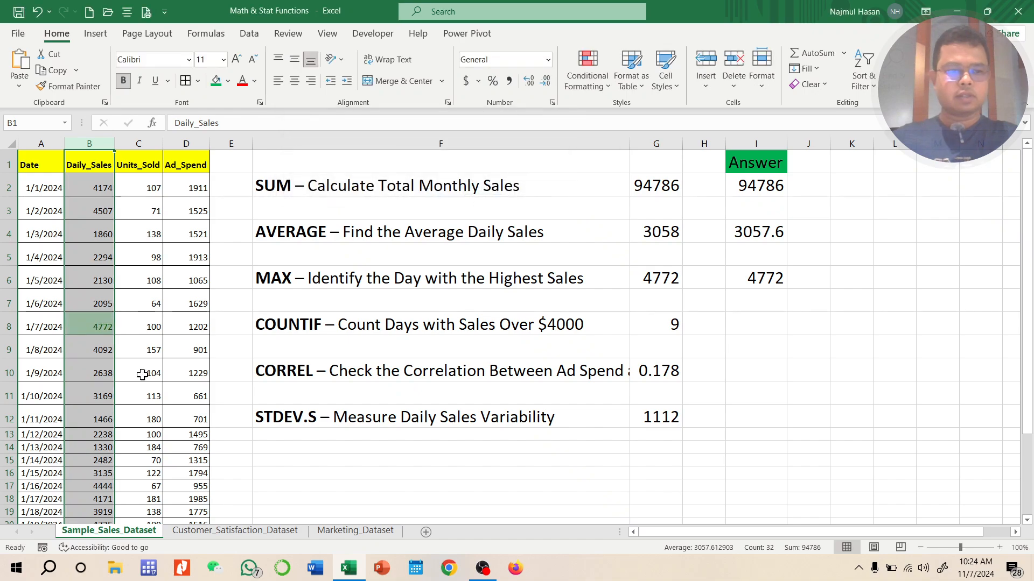
click(37, 393)
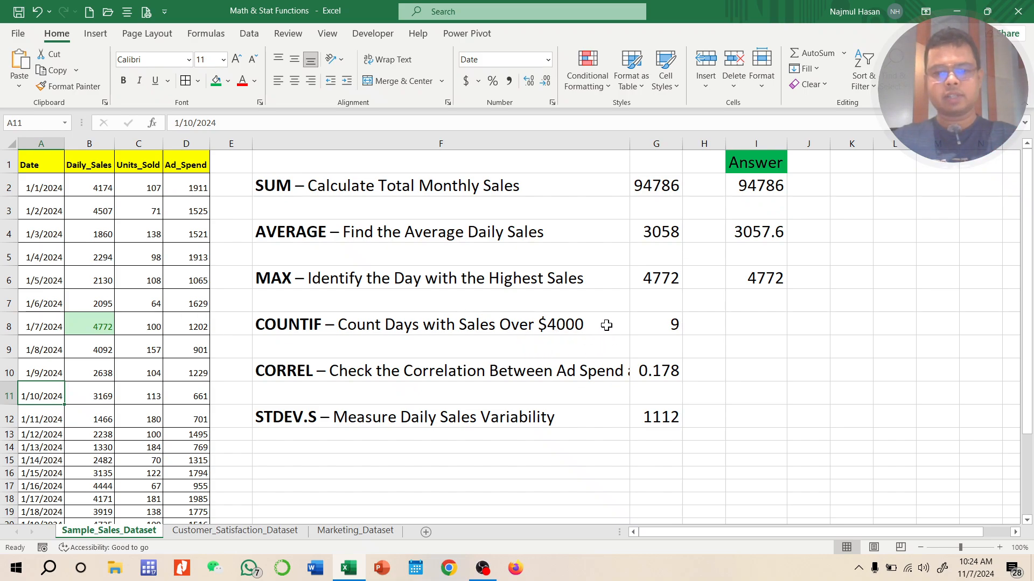
Count the days with sales over 4000 in I8 with COUNTIF over B2:B32 and the criterion ">4000".
click(655, 324)
click(763, 325)
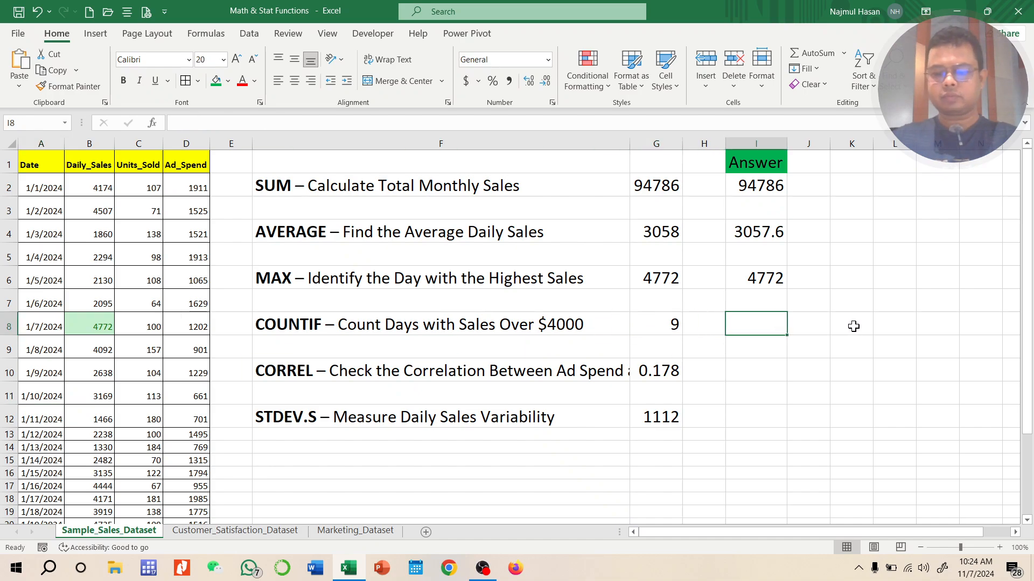
text(=co)
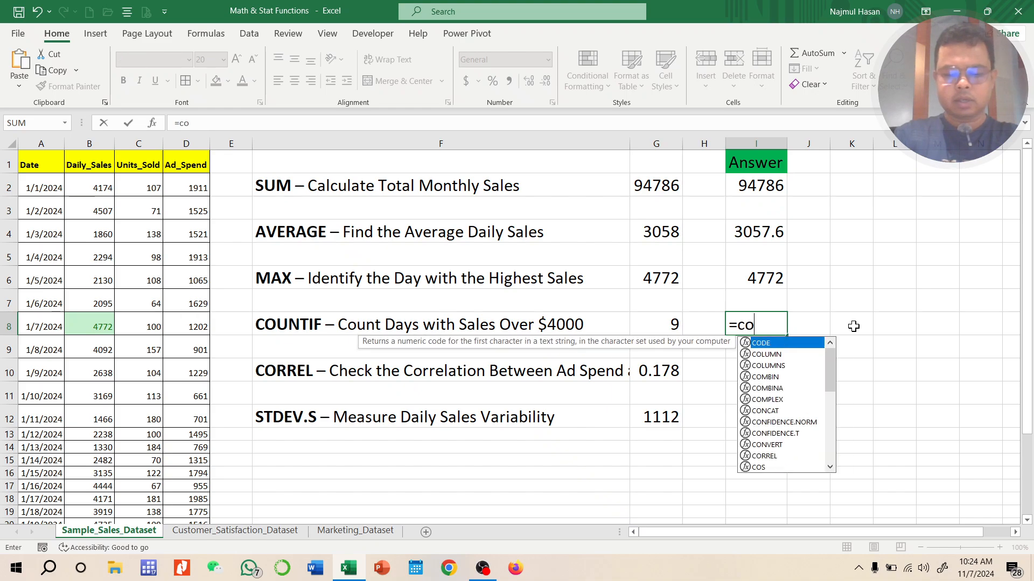
text(untif()
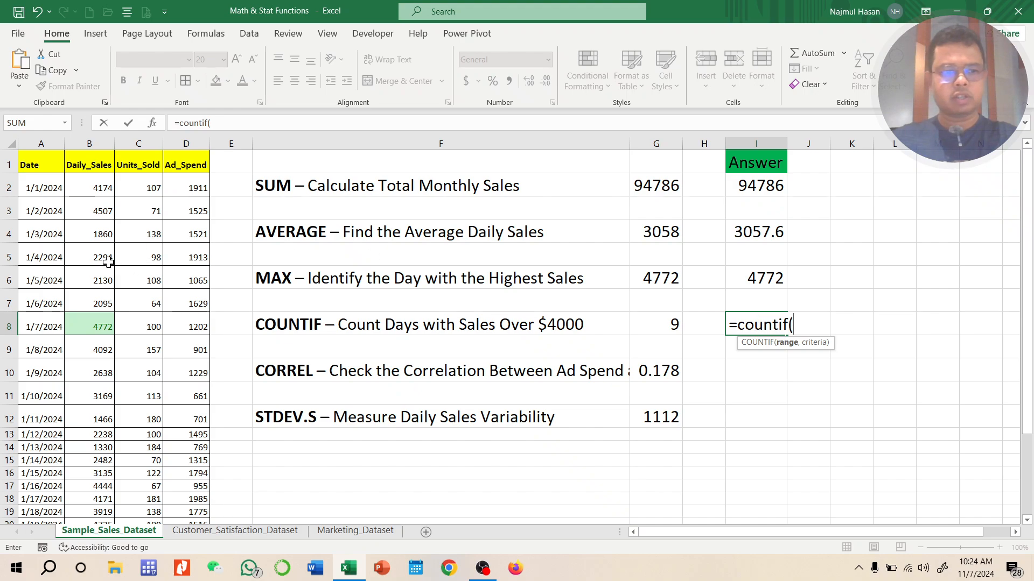
click(89, 186)
key(ctrl+shift+Down)
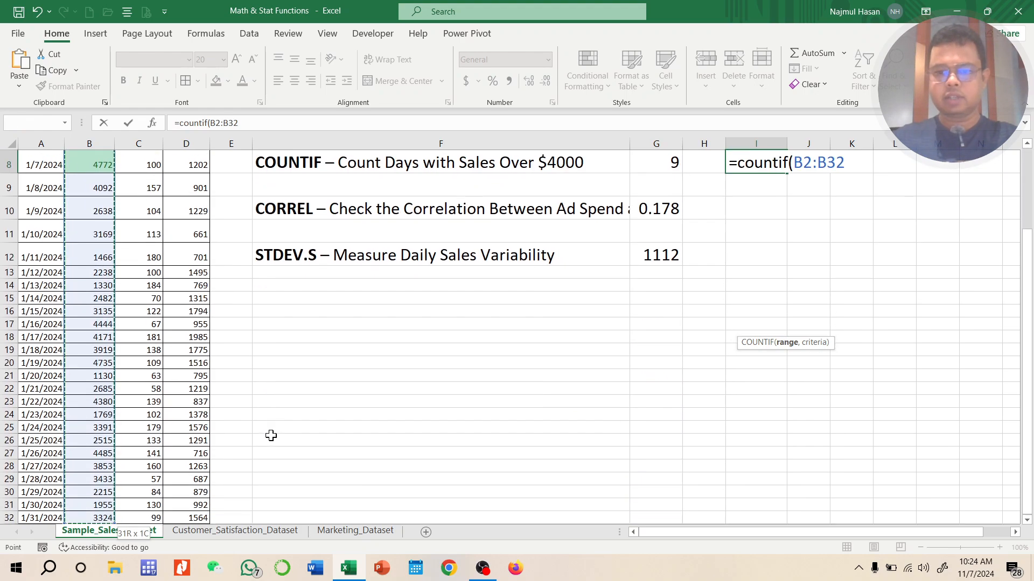
scroll(288, 411, up, 3)
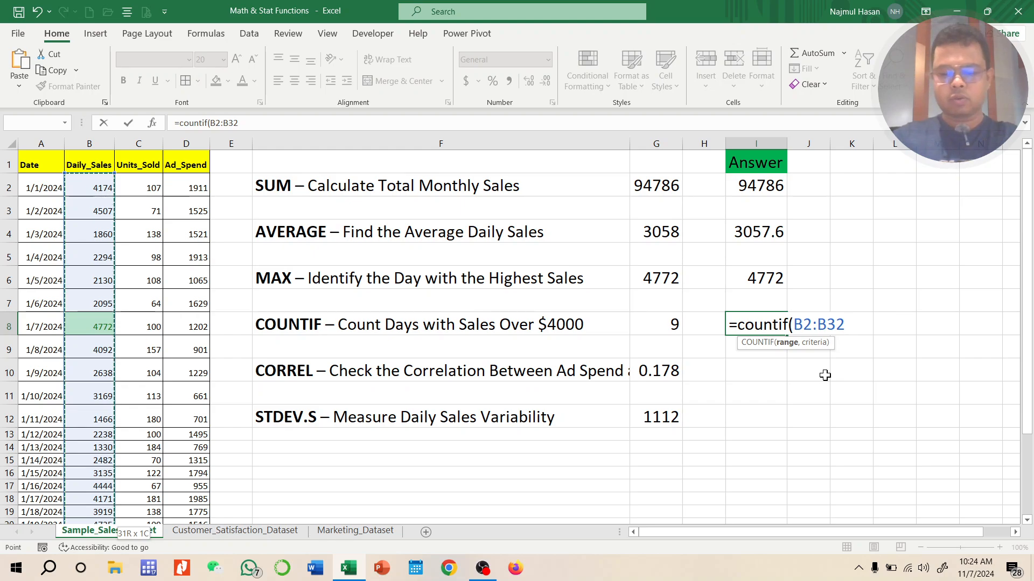
text(,)
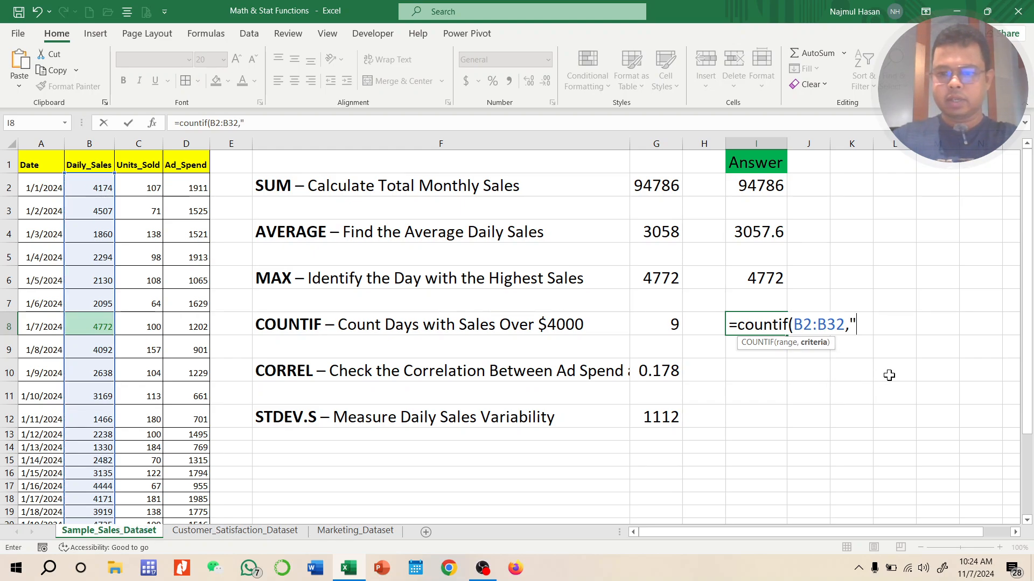
text(">4000)
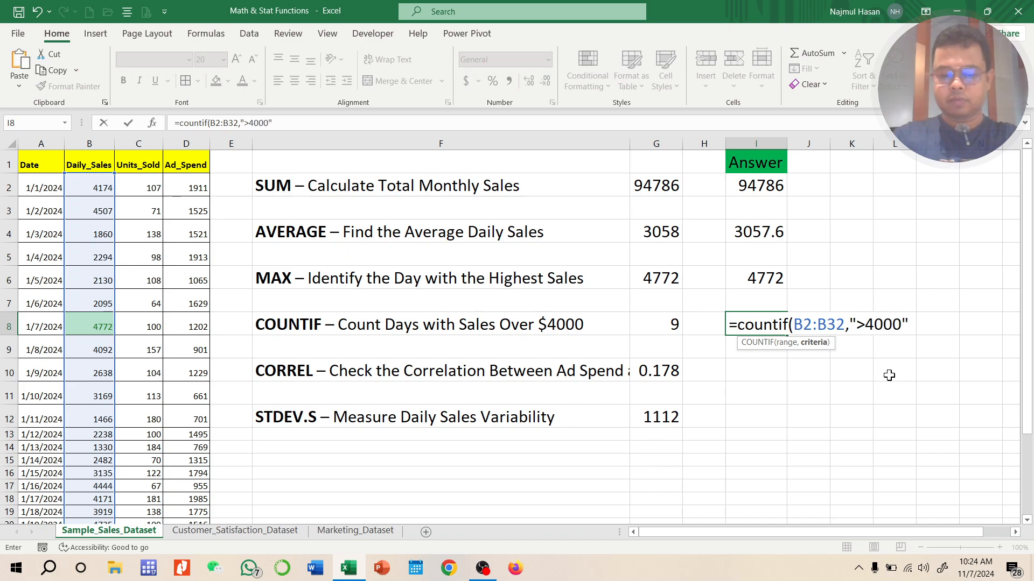
text("))
key(Return)
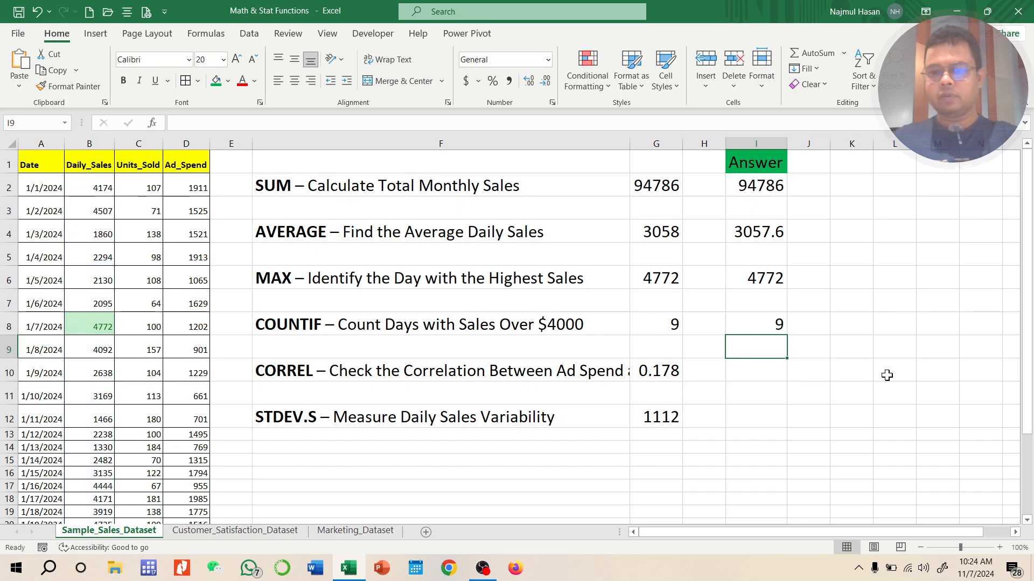
Highlight the daily sales in B2:B32 greater than 4000 with conditional formatting, using Yellow Fill with Dark Yellow Text.
click(117, 189)
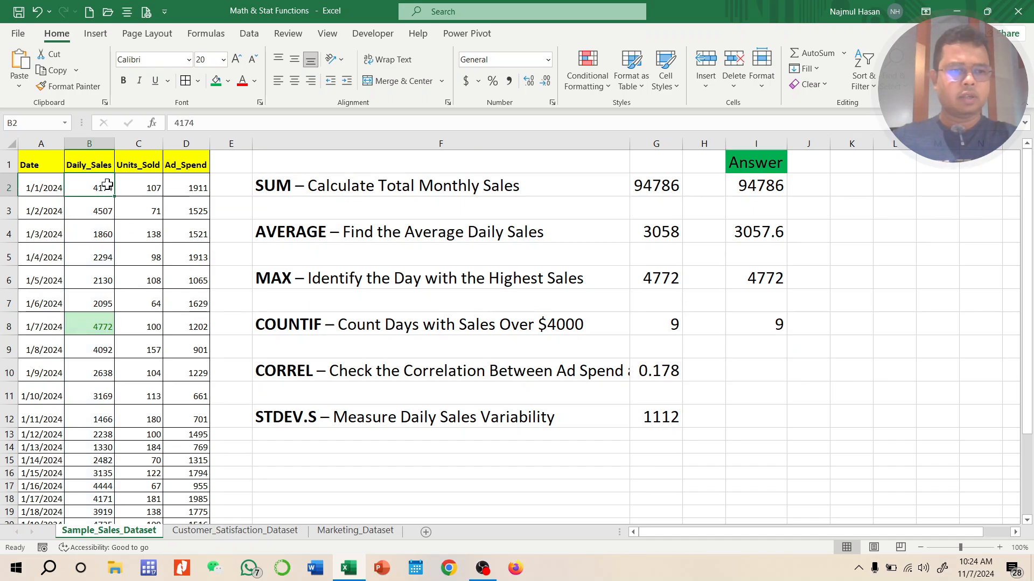
scroll(114, 360, down, 5)
shift+click(97, 363)
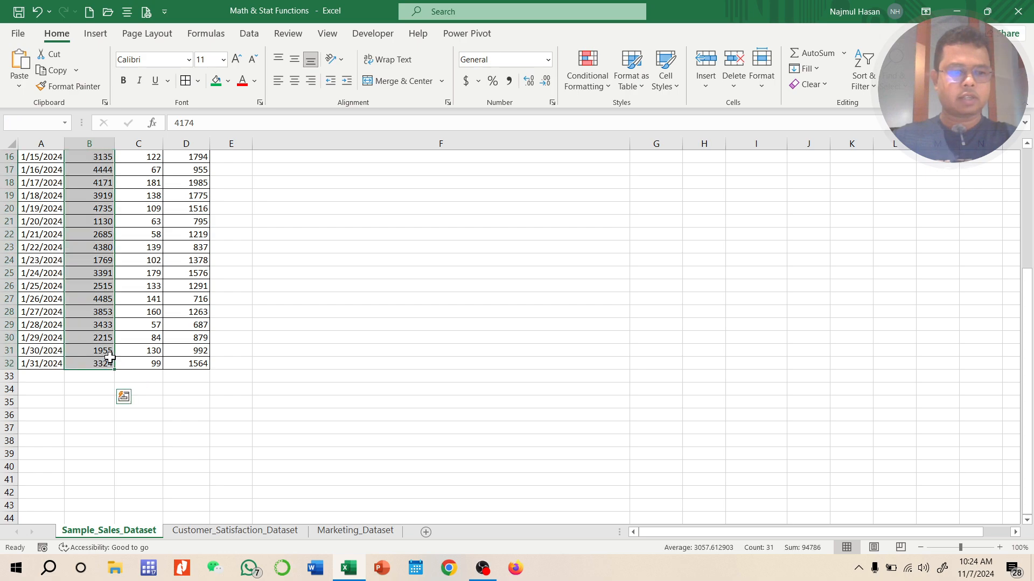
scroll(120, 395, up, 5)
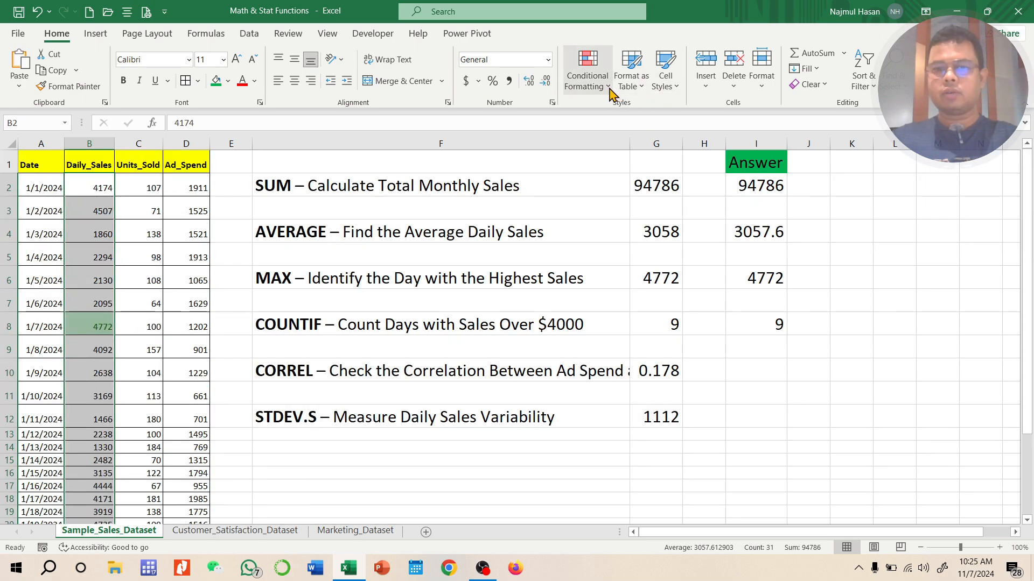
click(587, 81)
mouse_move(638, 113)
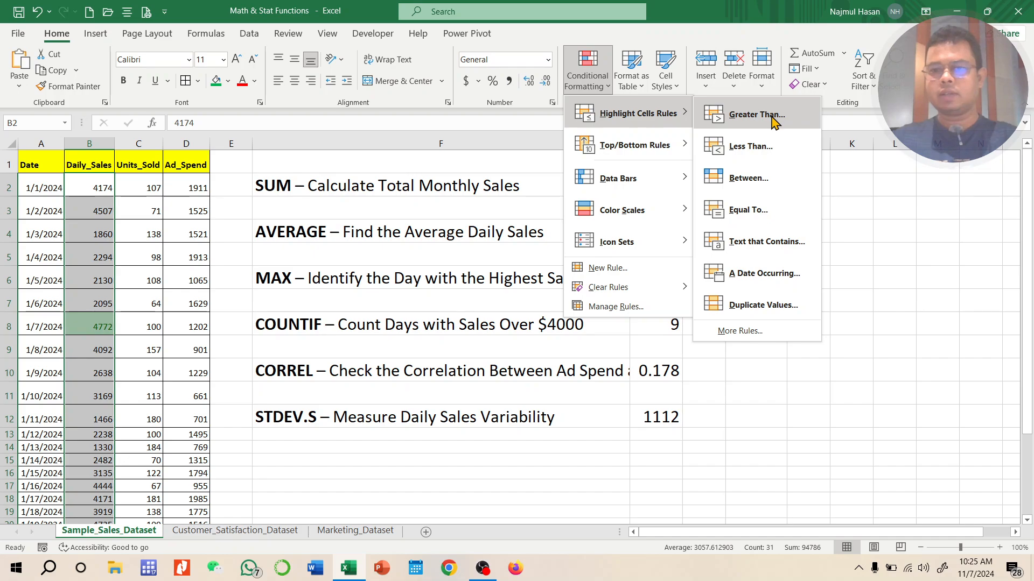
click(749, 115)
click(330, 167)
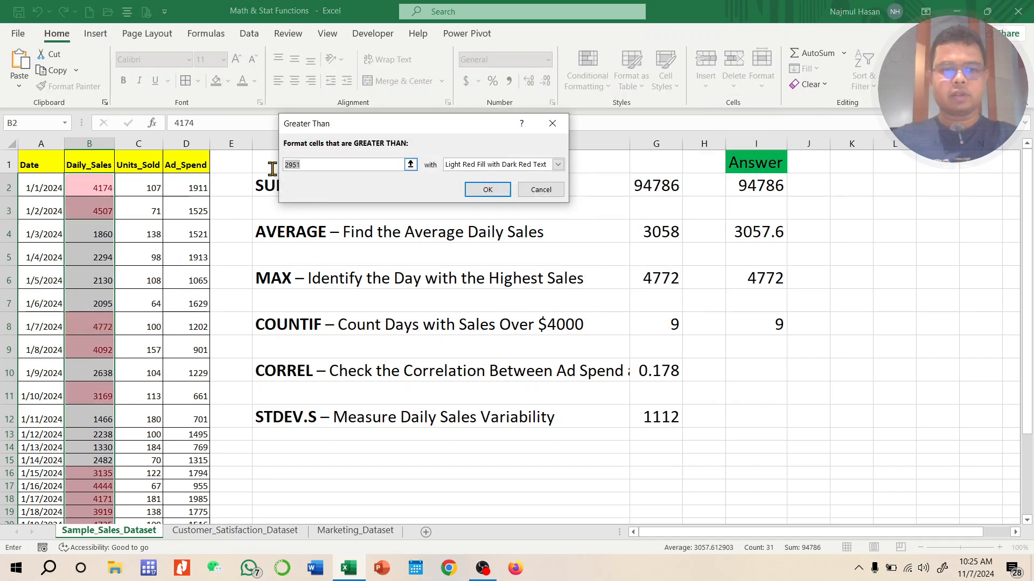
key(BackSpace)
key(BackSpace)
key(BackSpace)
key(BackSpace)
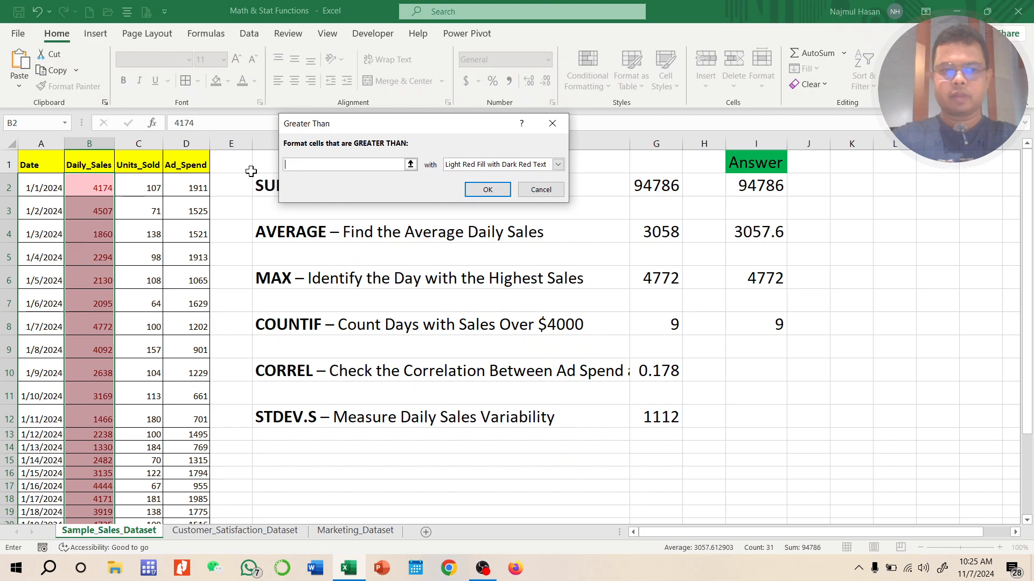
text(4000)
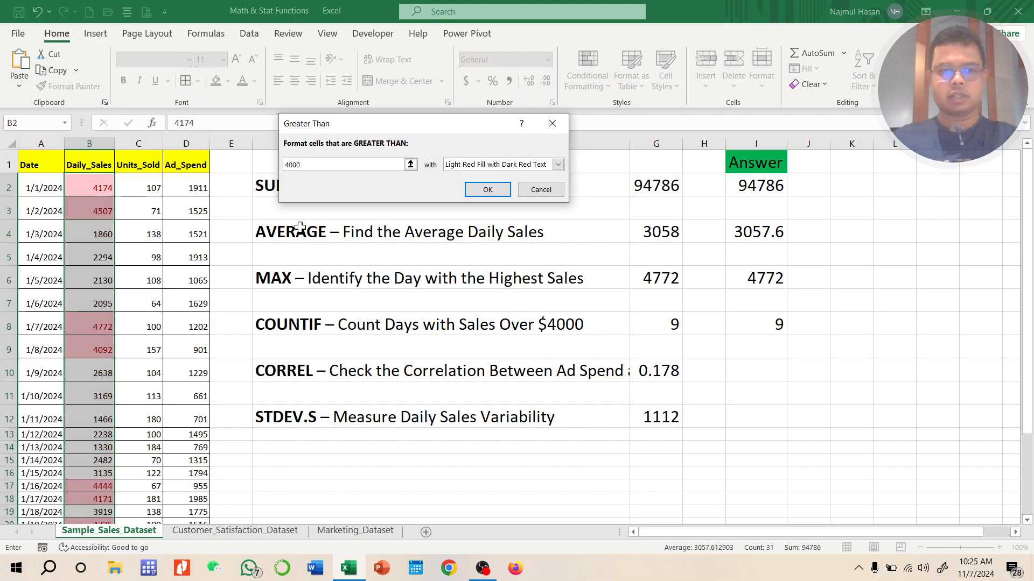
click(558, 164)
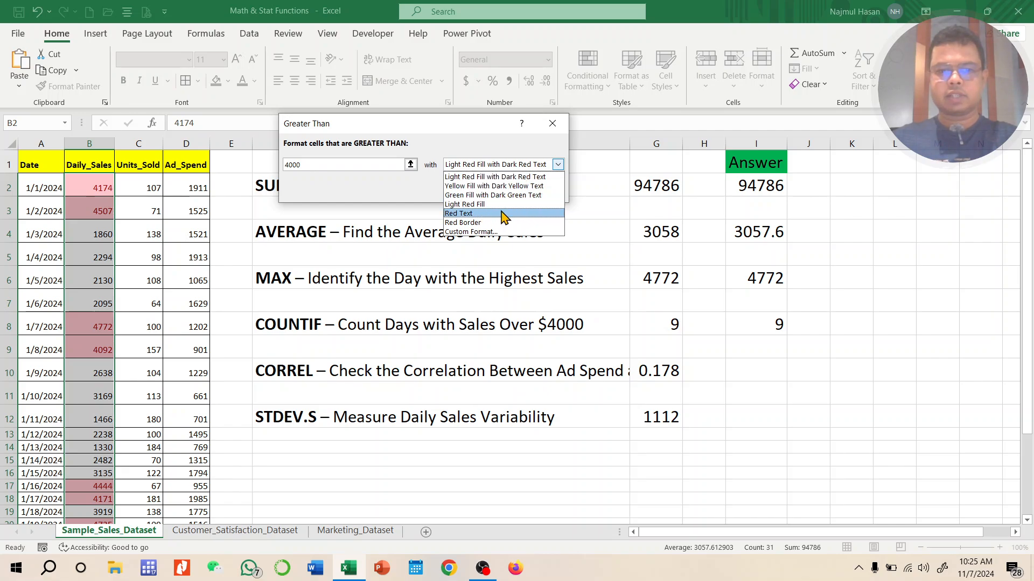
click(517, 187)
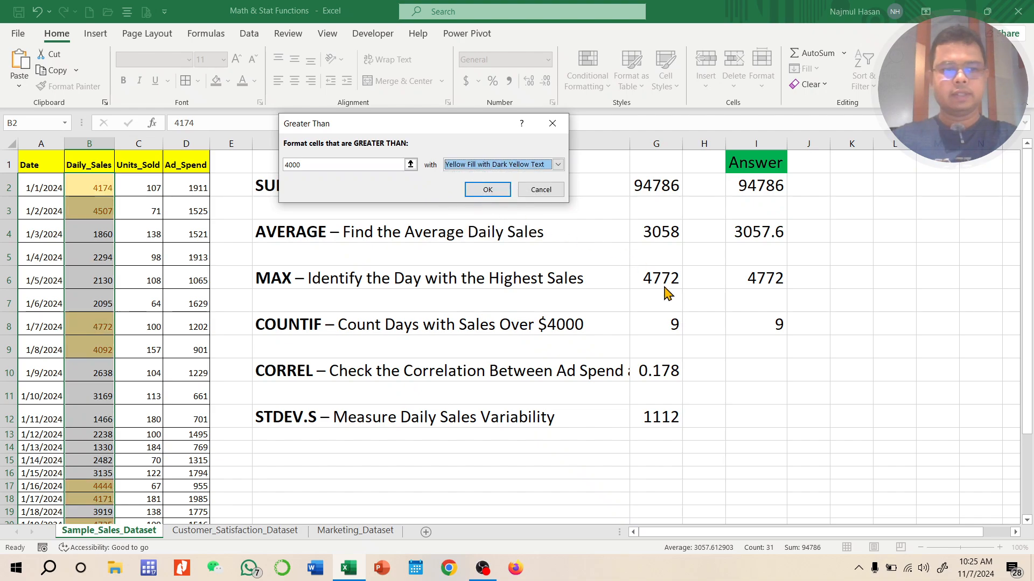
click(486, 189)
click(121, 339)
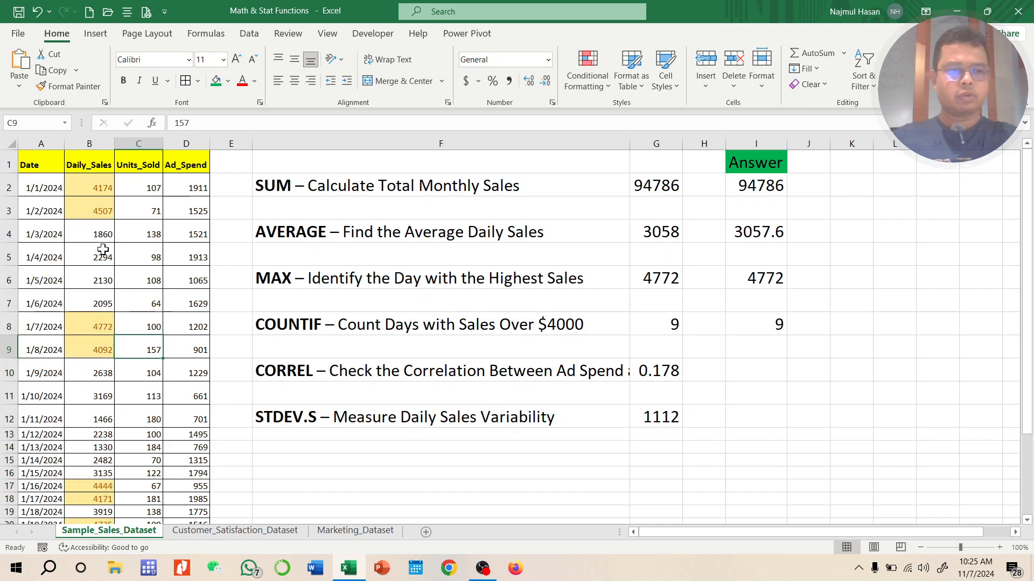
click(98, 344)
scroll(129, 323, down, 3)
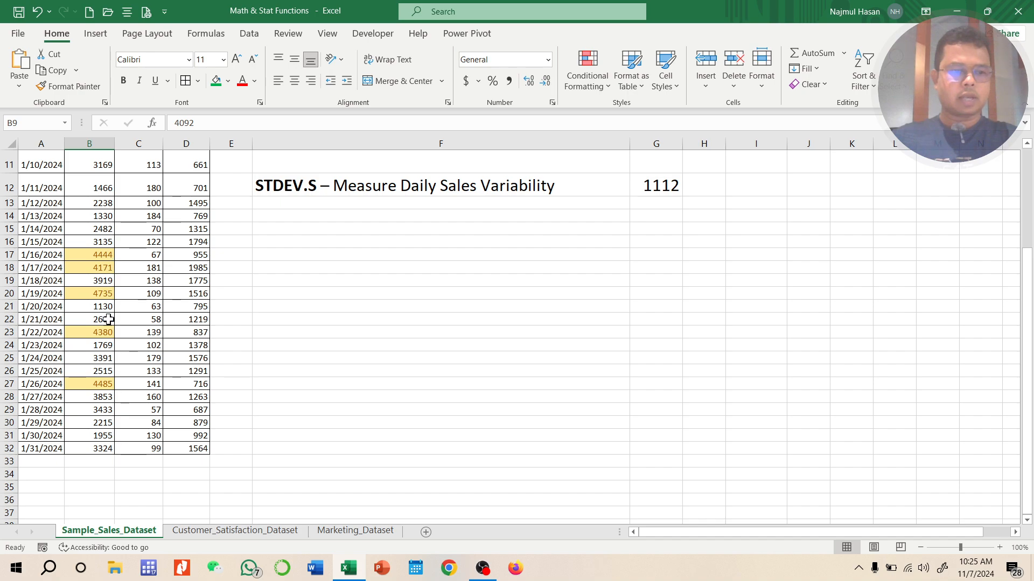
scroll(750, 321, up, 3)
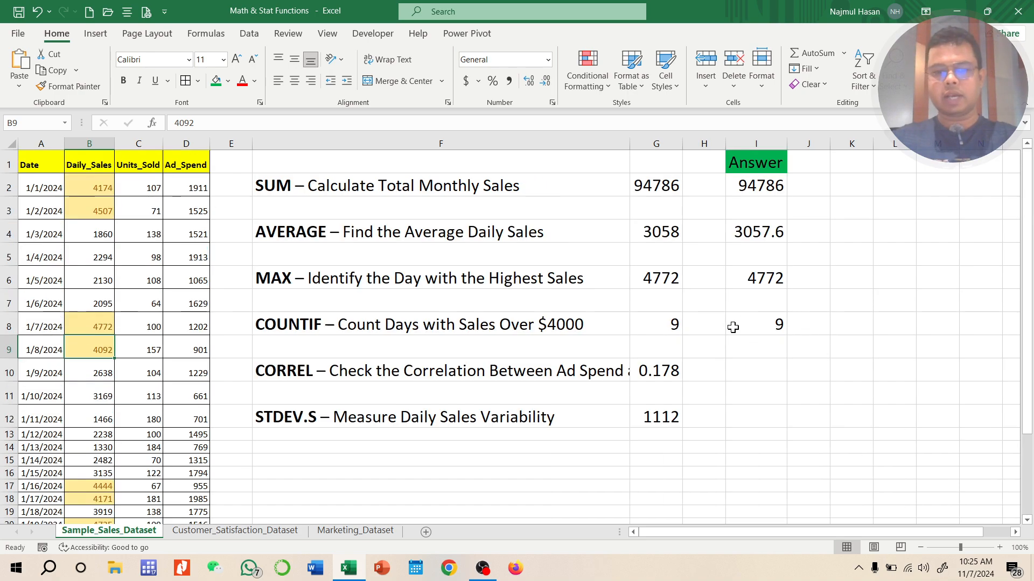
Widen column F to fit the full CORREL task text, then inspect the reference formula in G10 and its Ad_Spend and Daily_Sales columns.
drag(635, 150, 703, 144)
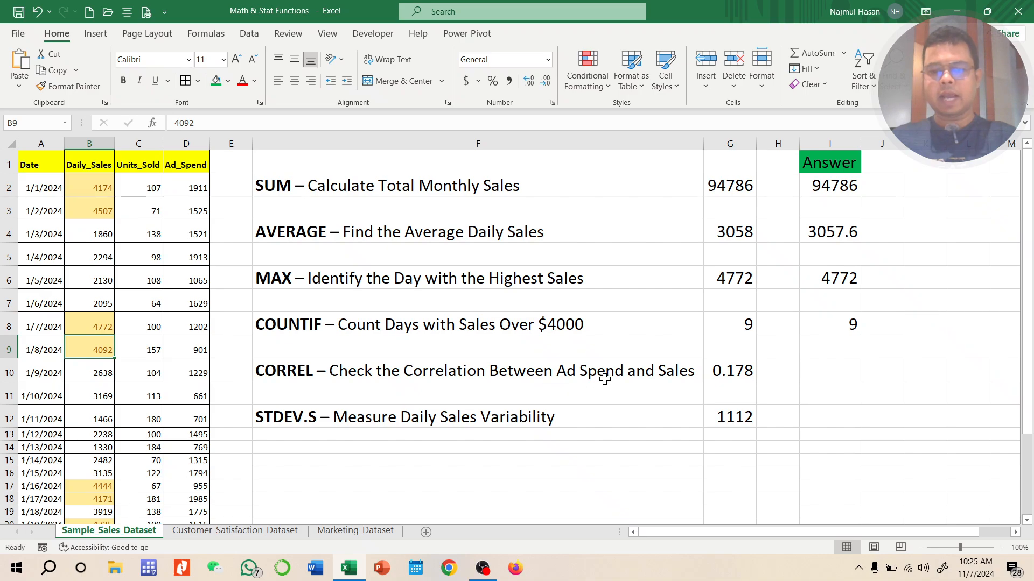
click(734, 376)
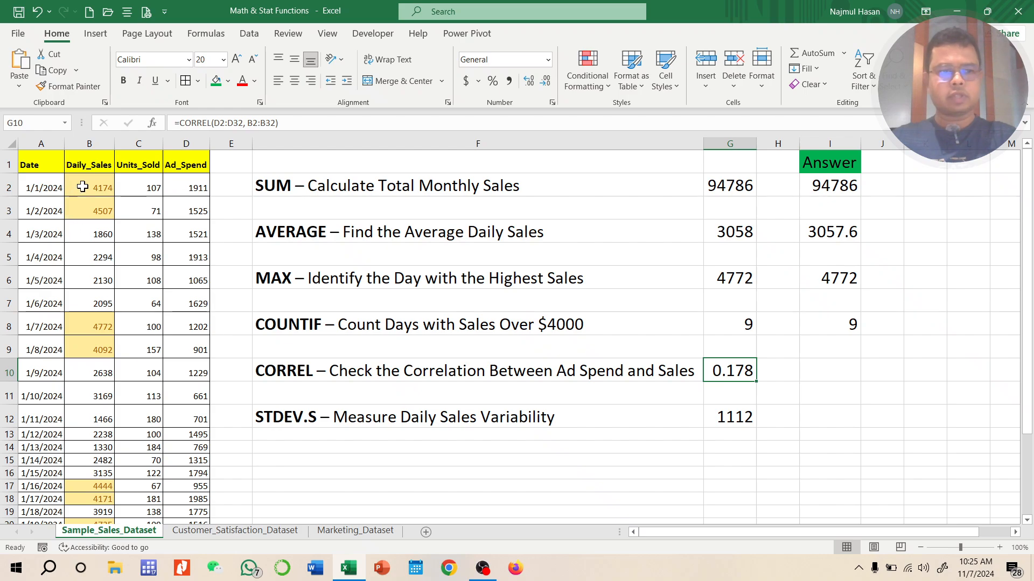
click(193, 143)
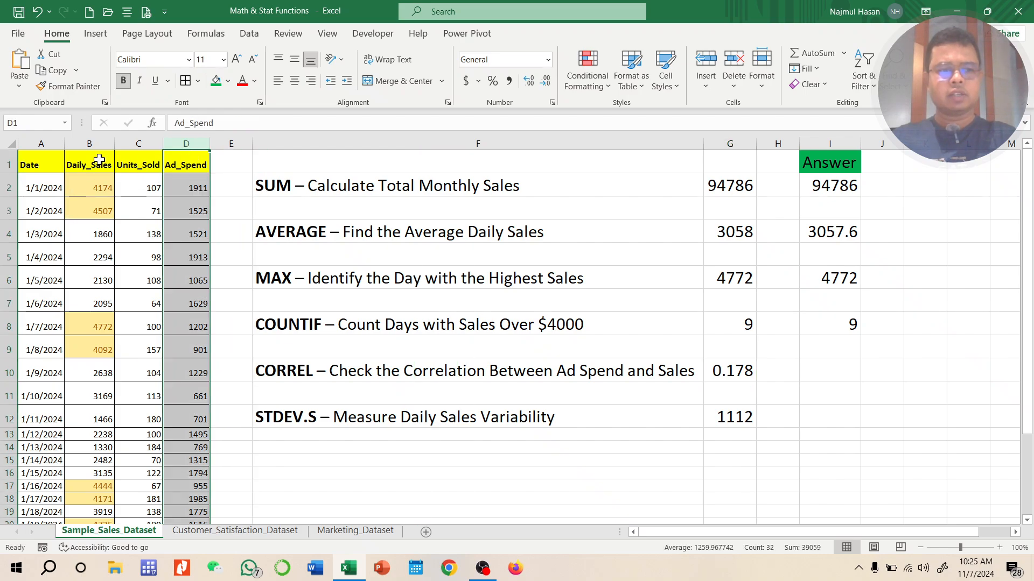
click(90, 143)
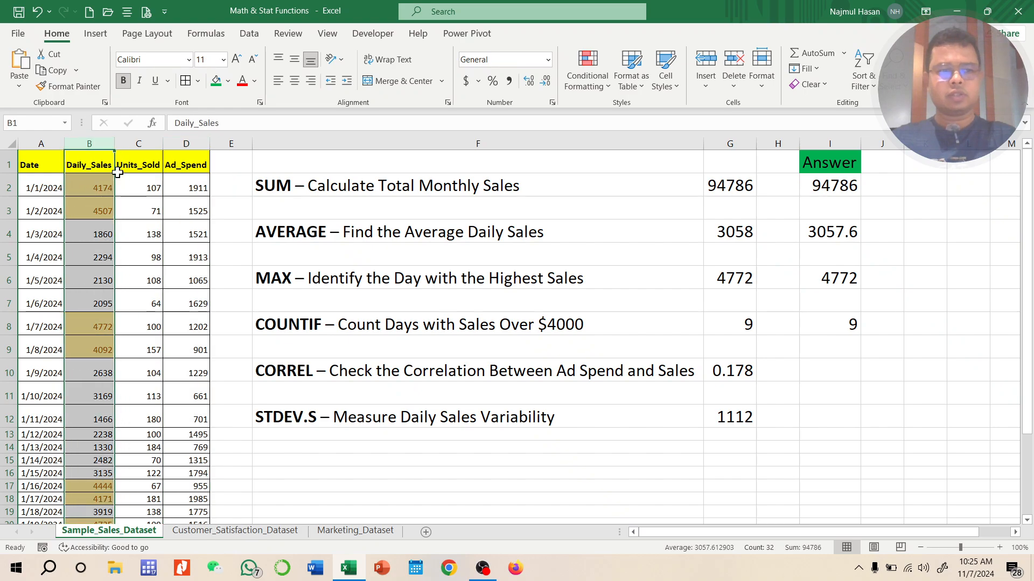
Calculate the correlation between ad spend and daily sales in I10 with CORREL over D2:D32 and B2:B32.
click(830, 371)
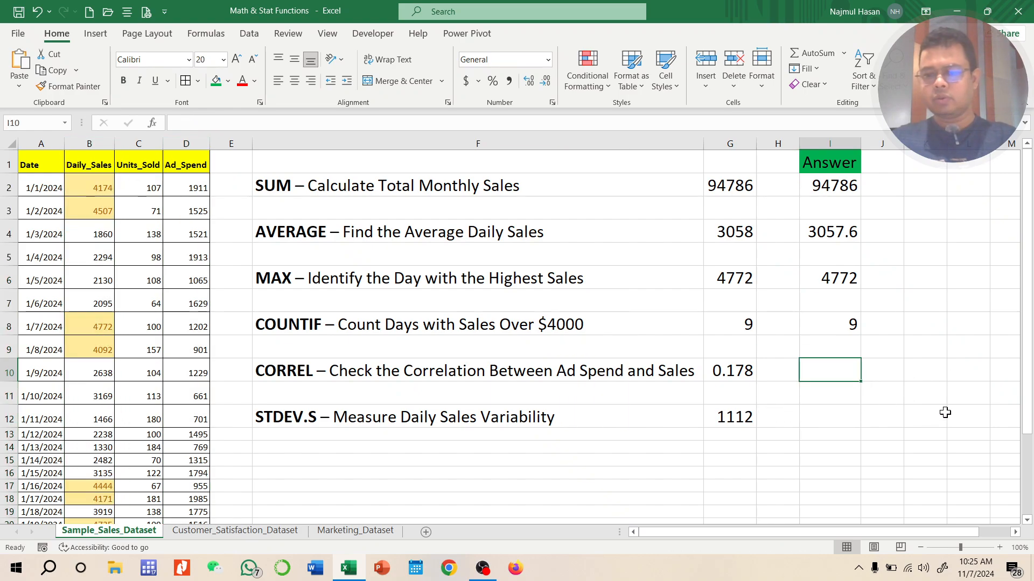
text(=corr)
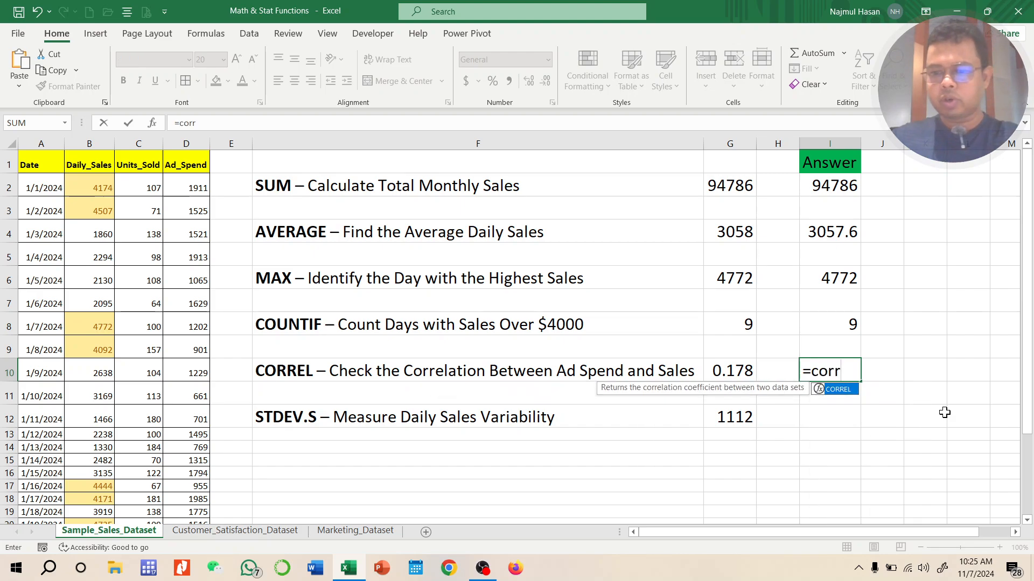
double_click(855, 393)
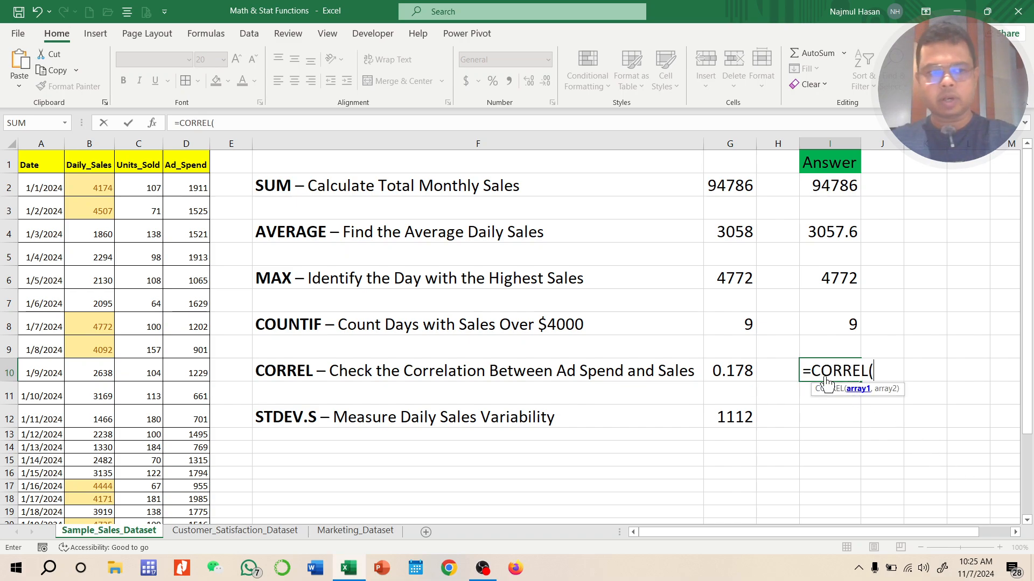
click(195, 186)
scroll(195, 291, down, 10)
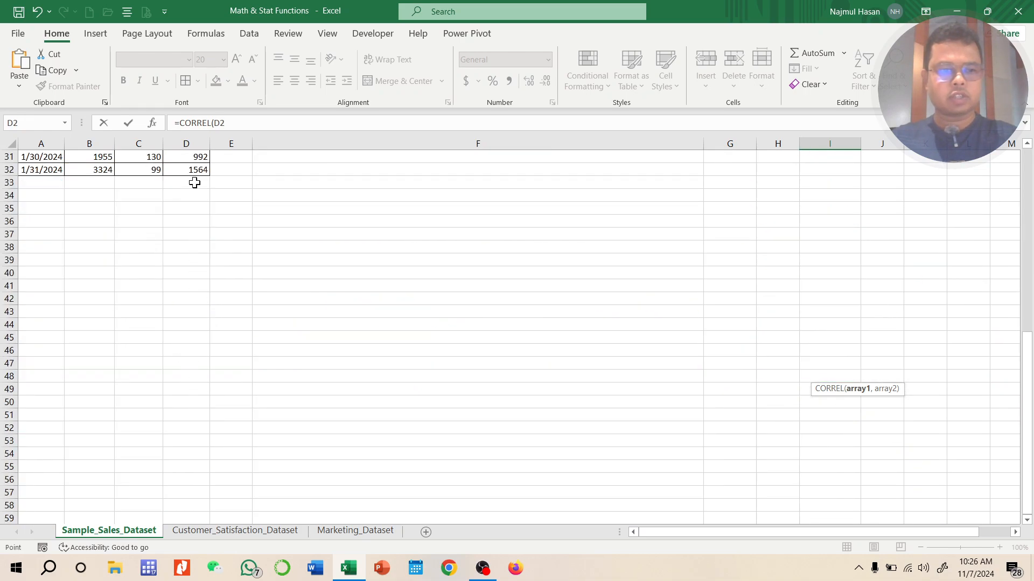
shift+click(195, 170)
scroll(899, 344, up, 10)
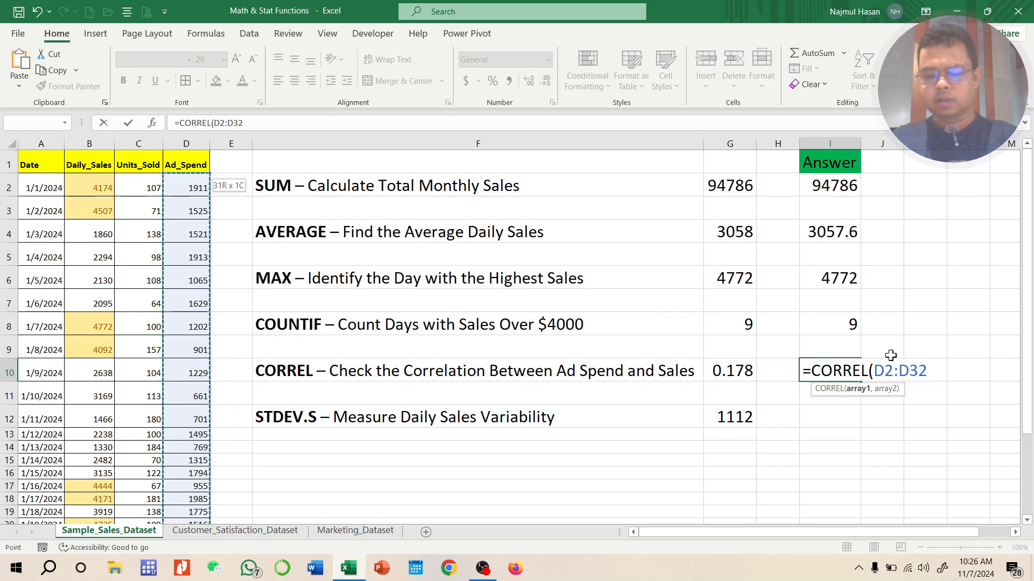
text(,)
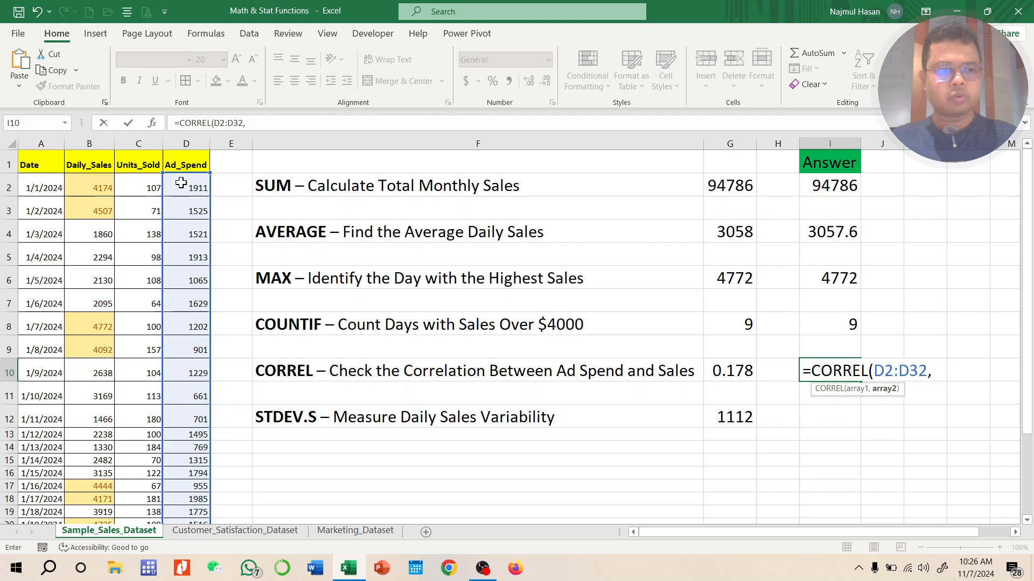
click(90, 189)
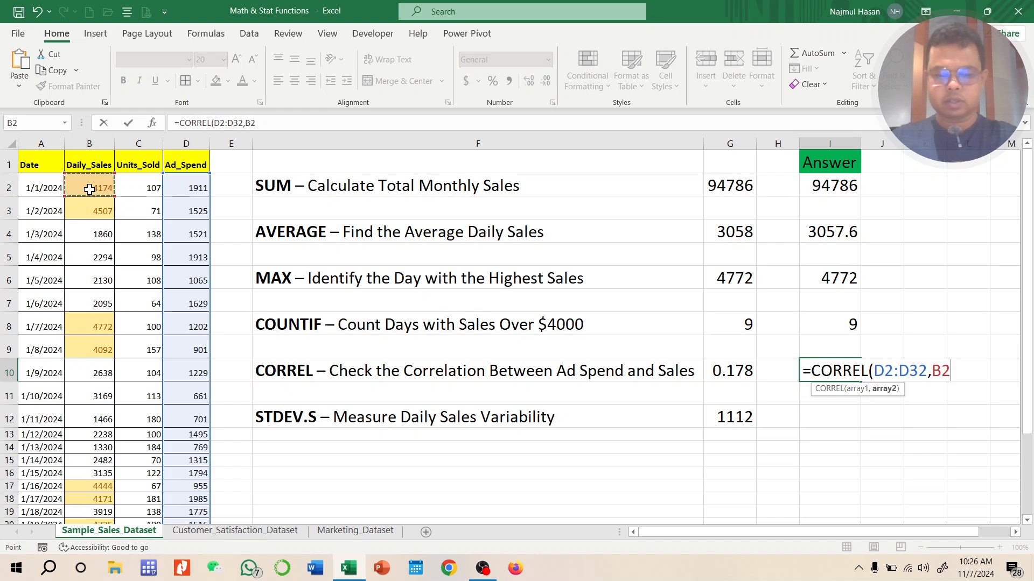
scroll(90, 323, down, 3)
shift+click(89, 512)
scroll(377, 178, up, 3)
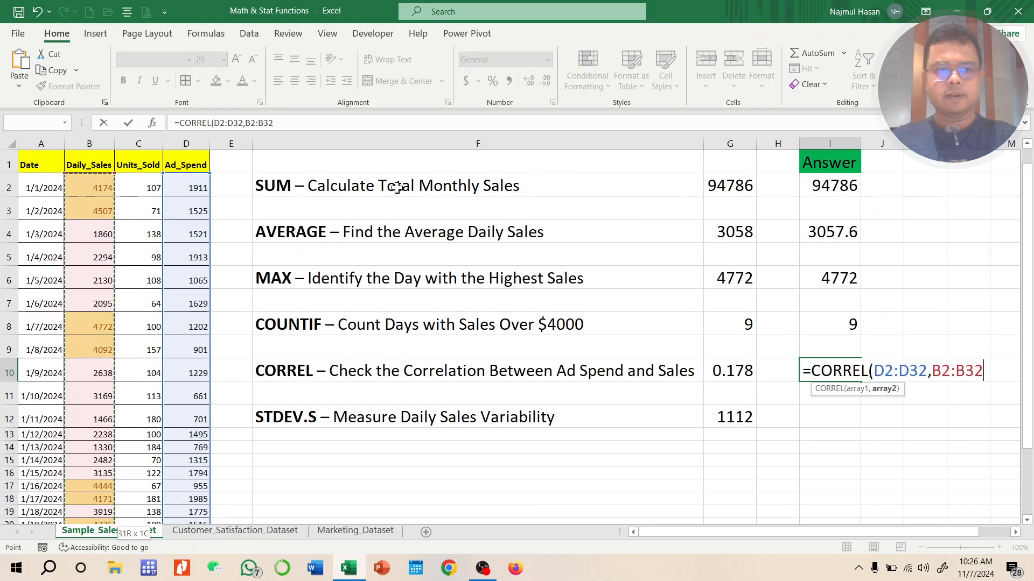
text())
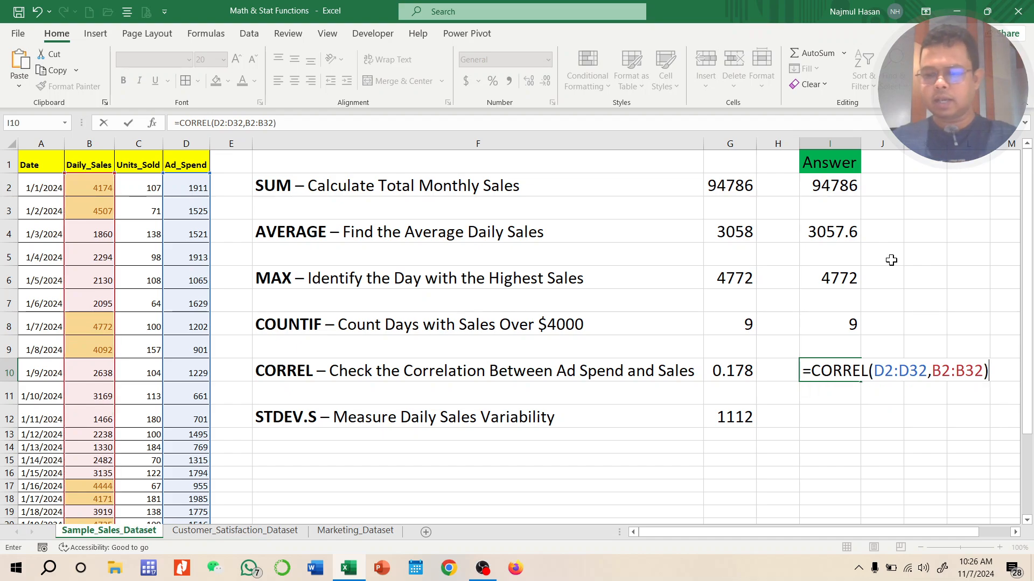
key(Return)
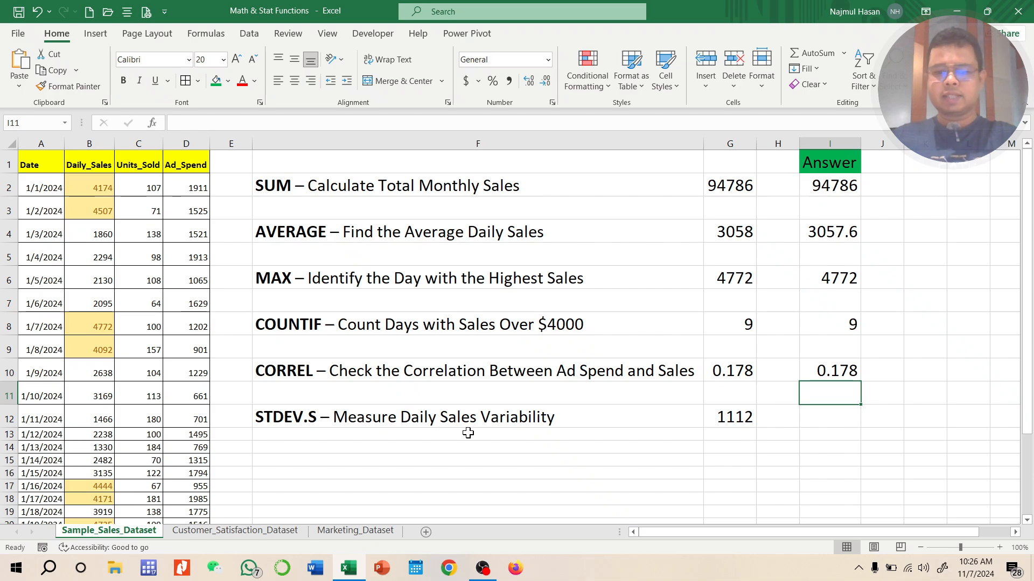
Measure daily sales variability in I12 with STDEV.S over B2:B32.
click(835, 422)
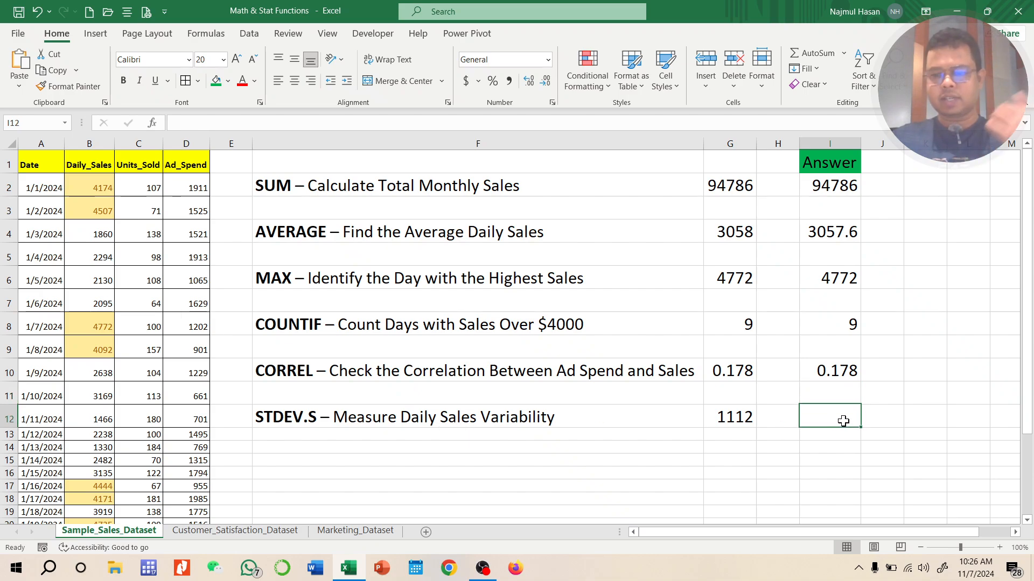
text(=)
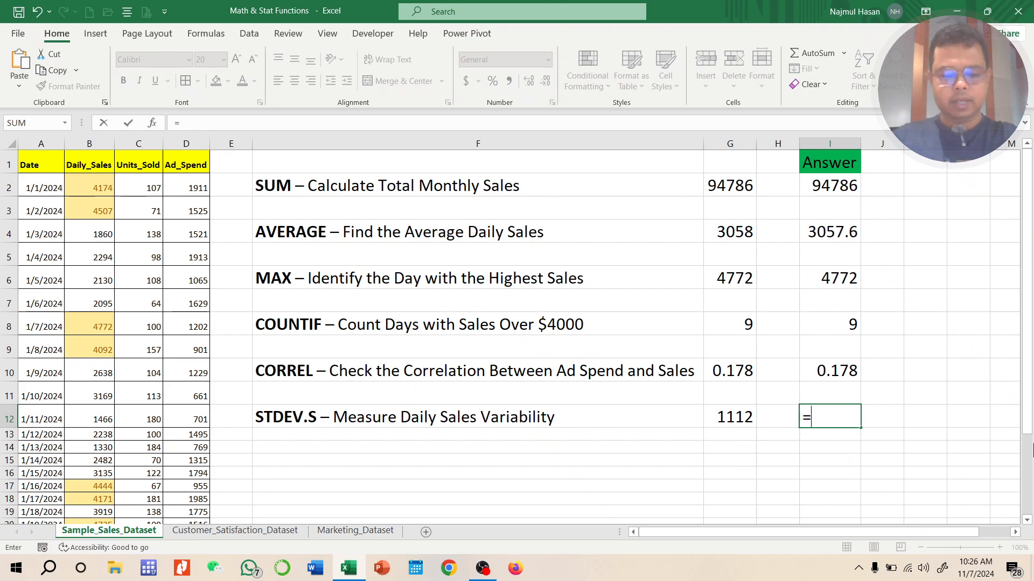
text(std)
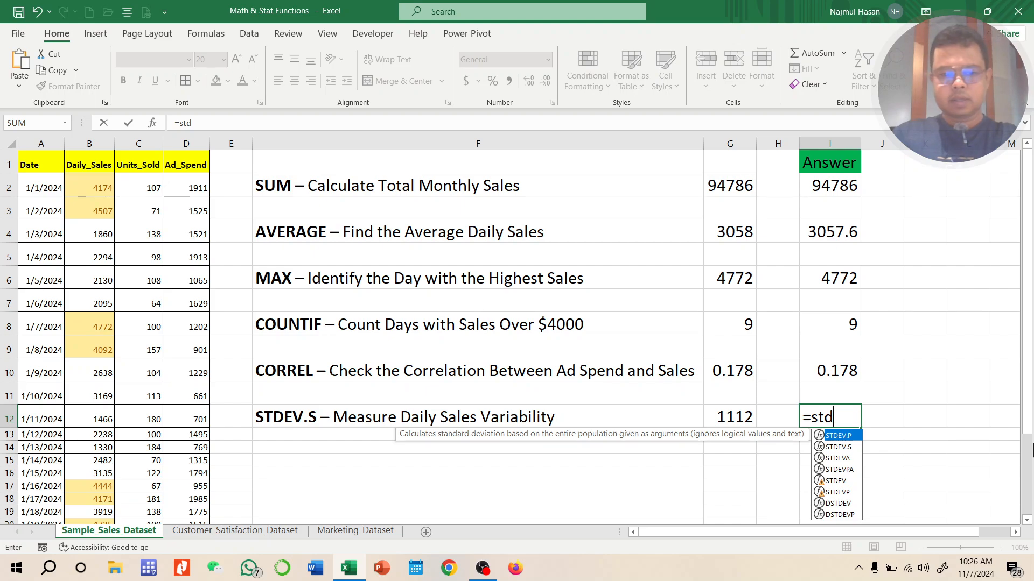
text(ev)
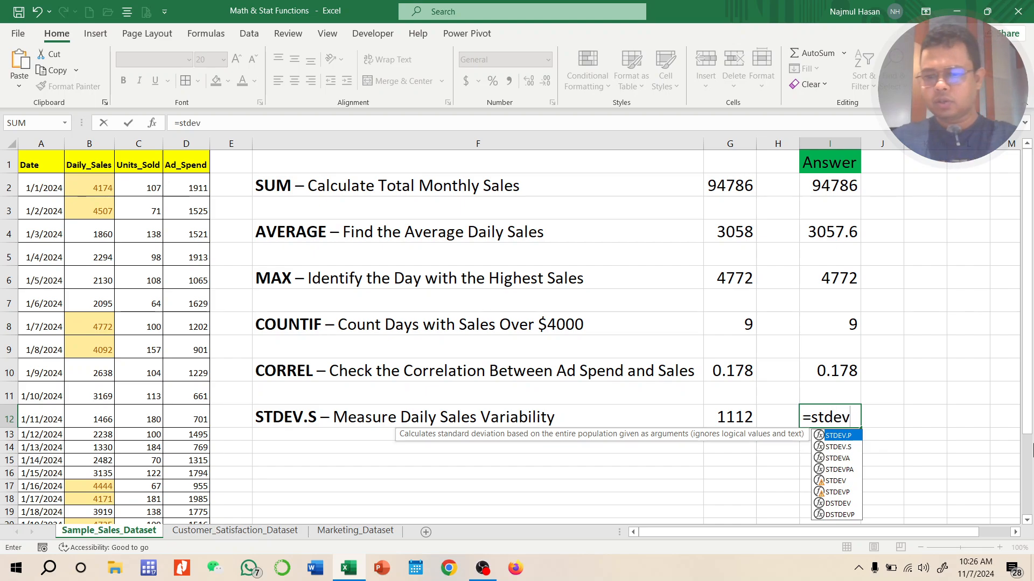
text(.s)
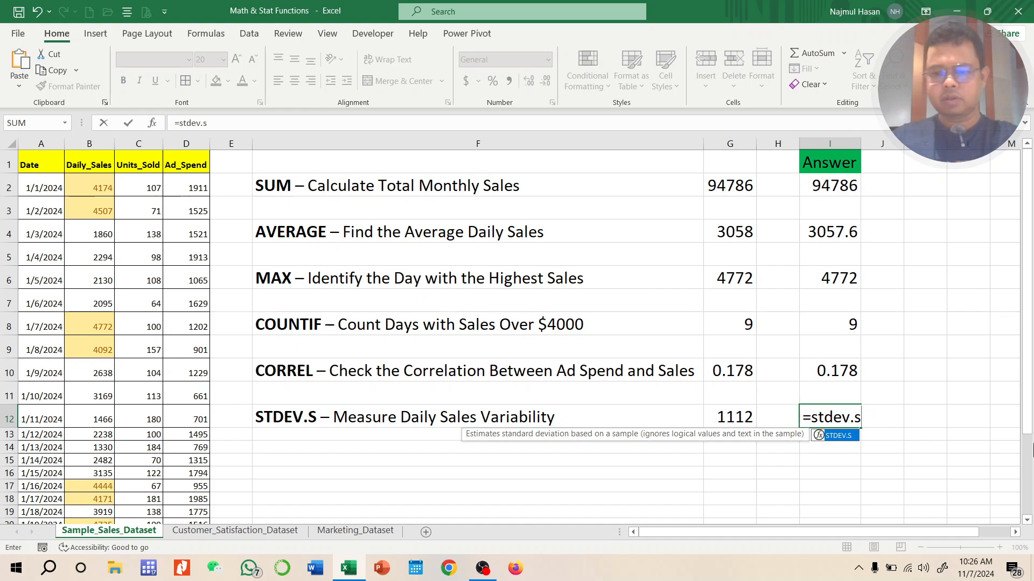
text(()
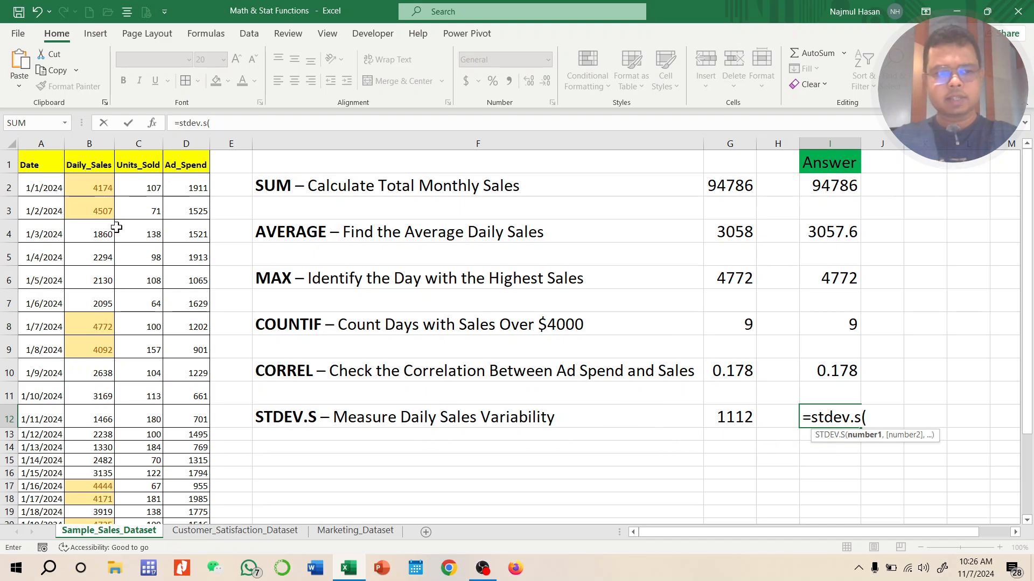
click(110, 193)
key(ctrl+shift+Down)
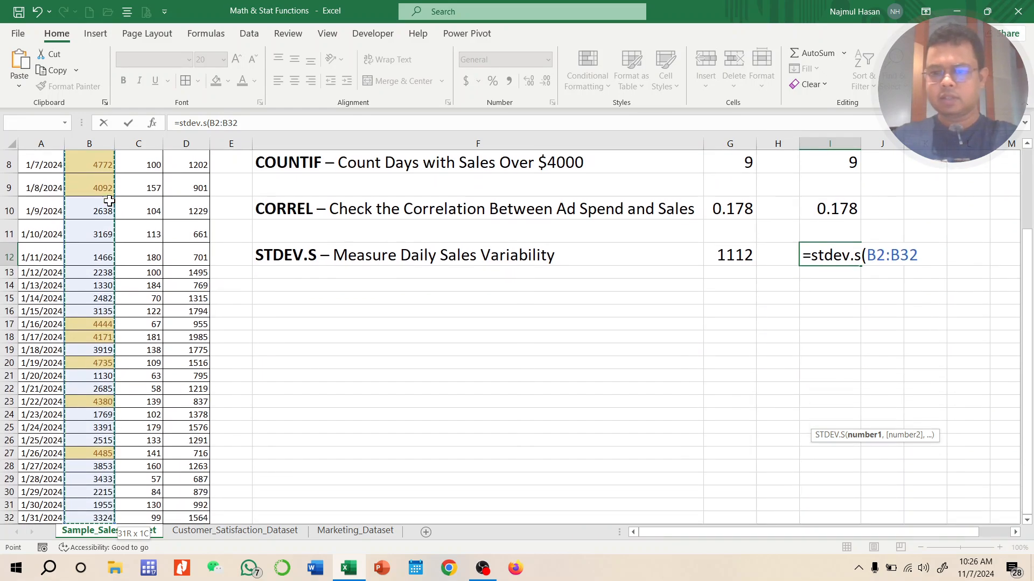
text())
key(Return)
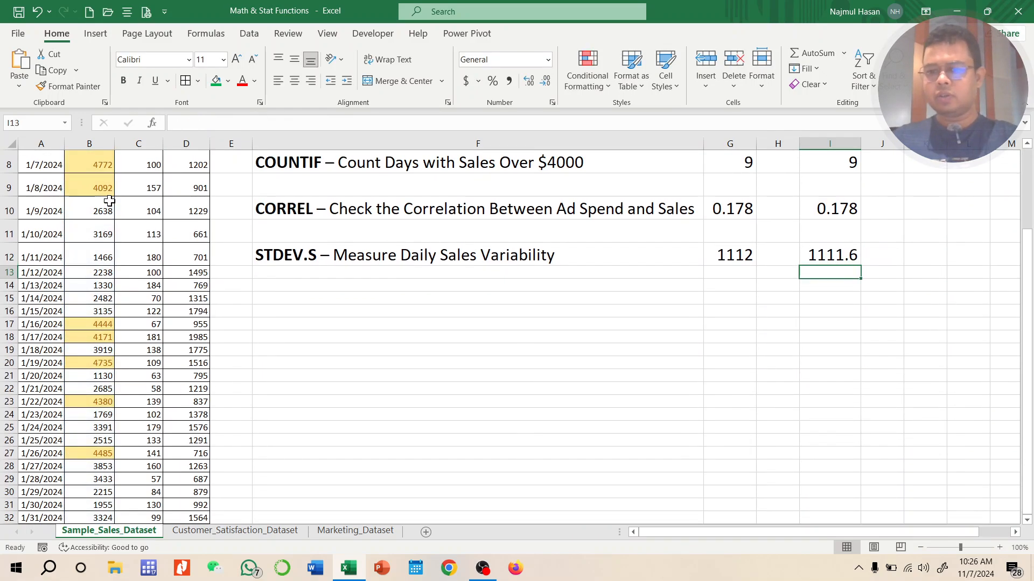
click(840, 257)
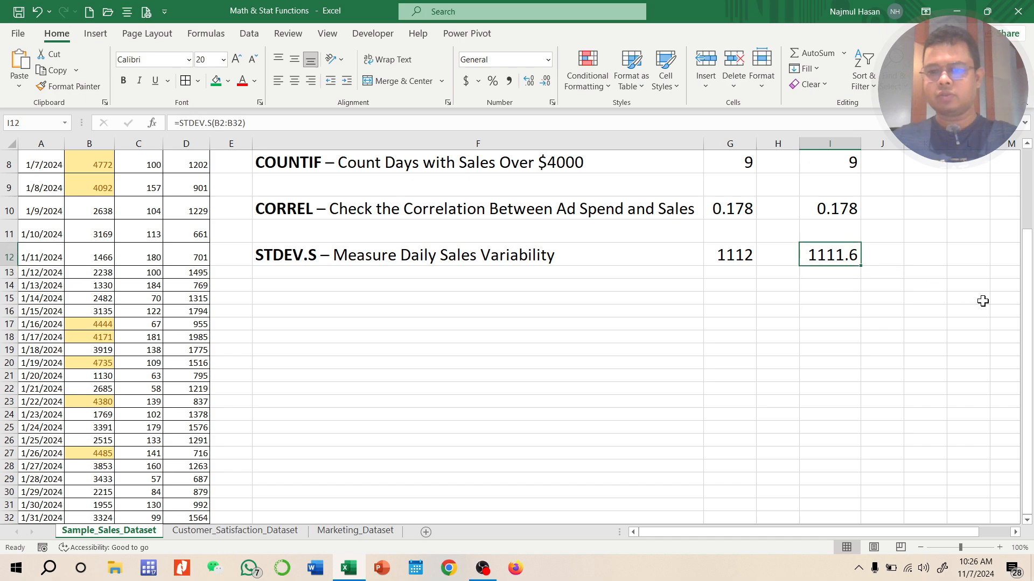
Display the STDEV.S answer in I12 as a whole number without decimals.
click(546, 81)
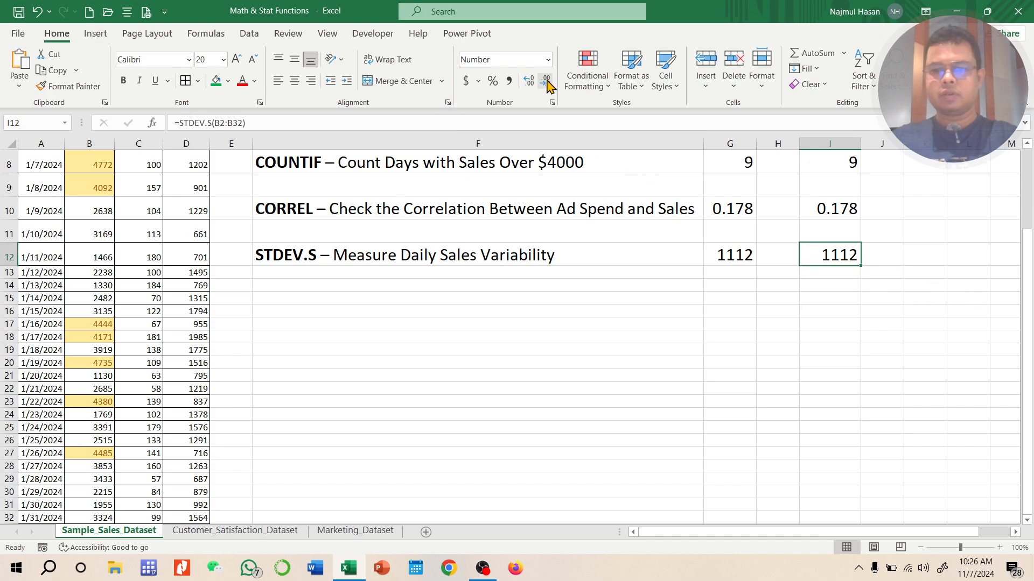
scroll(894, 402, up, 3)
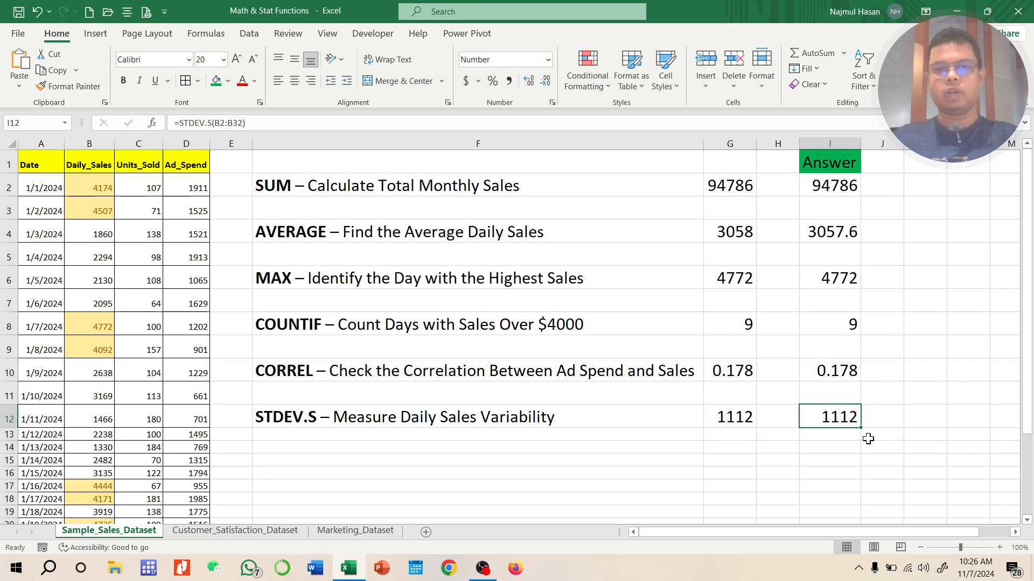
On the Customer_Satisfaction_Dataset sheet, set the font size of the task list and reference results in G2:H20 to 14.
click(237, 535)
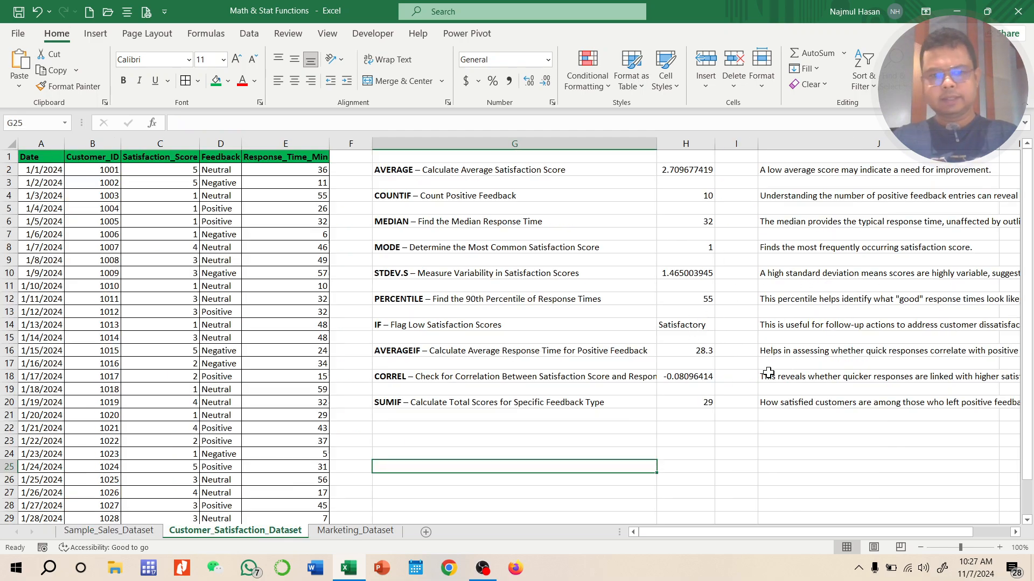
drag(505, 171, 721, 412)
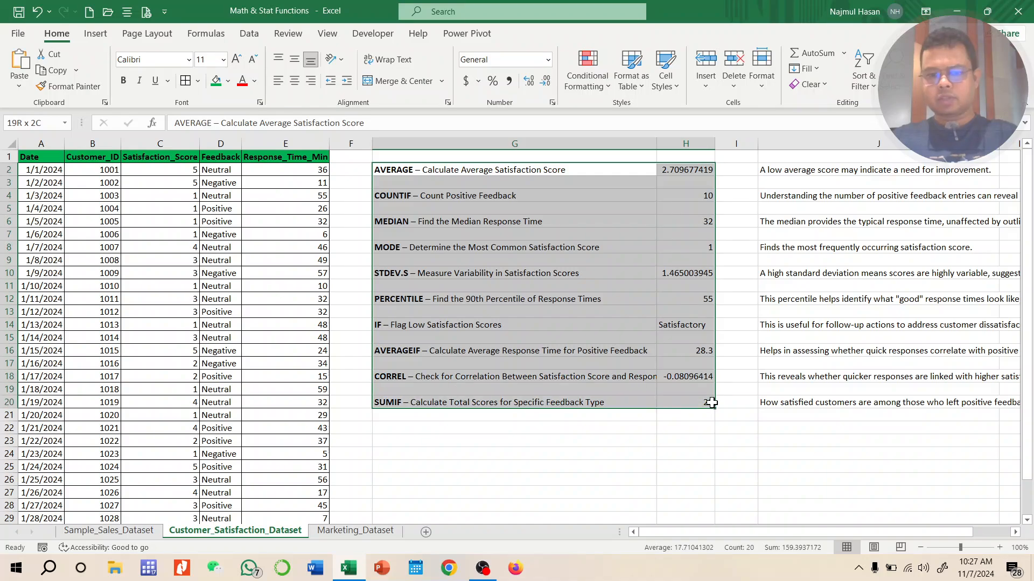
click(207, 59)
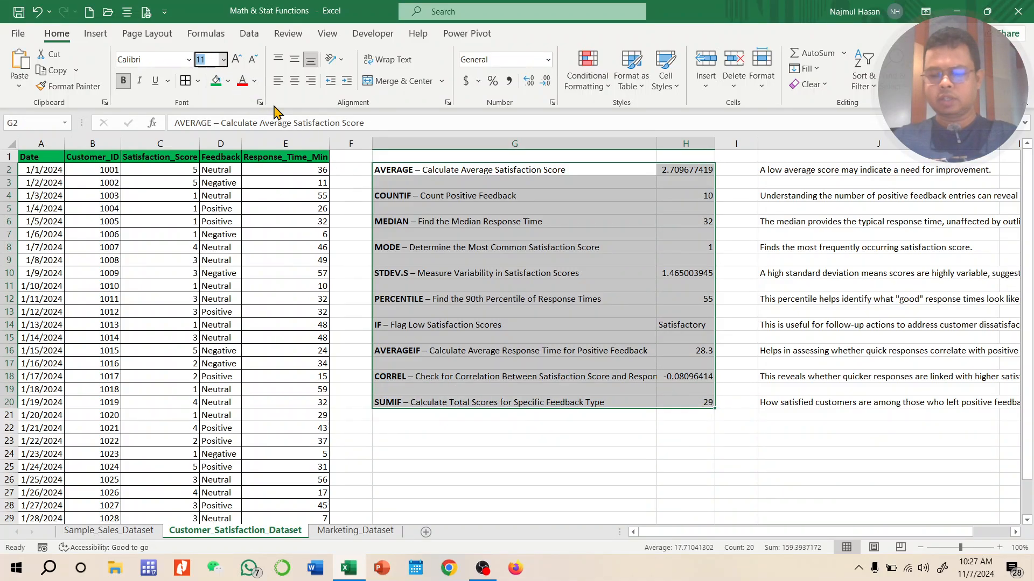
text(14)
key(Return)
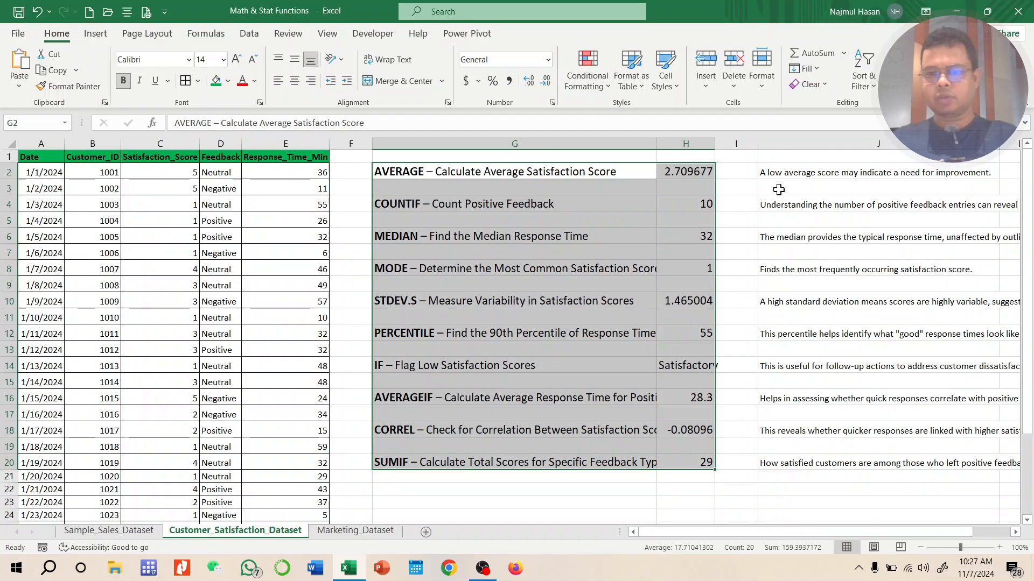
Widen column I and enter the header "Answer" in I1.
drag(762, 144, 797, 144)
click(745, 156)
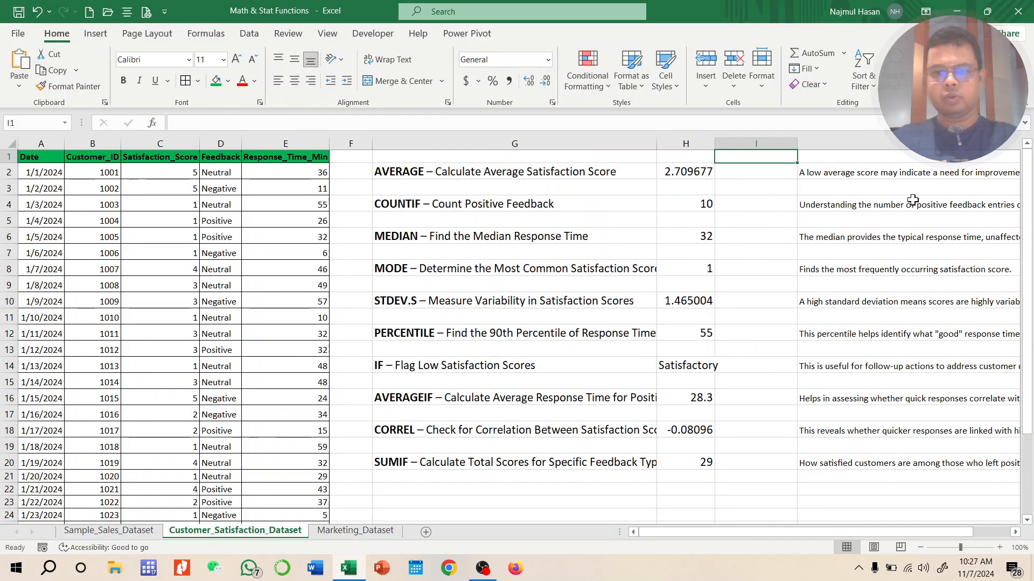
text(Answer)
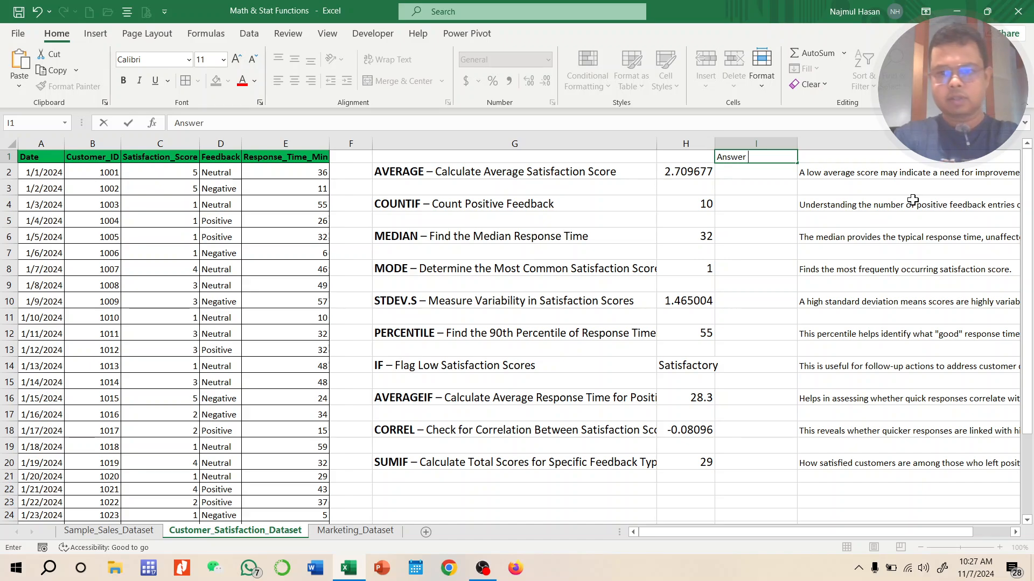
click(794, 241)
Format the Answer header in I1 as centered, bold text with a light green fill.
click(754, 160)
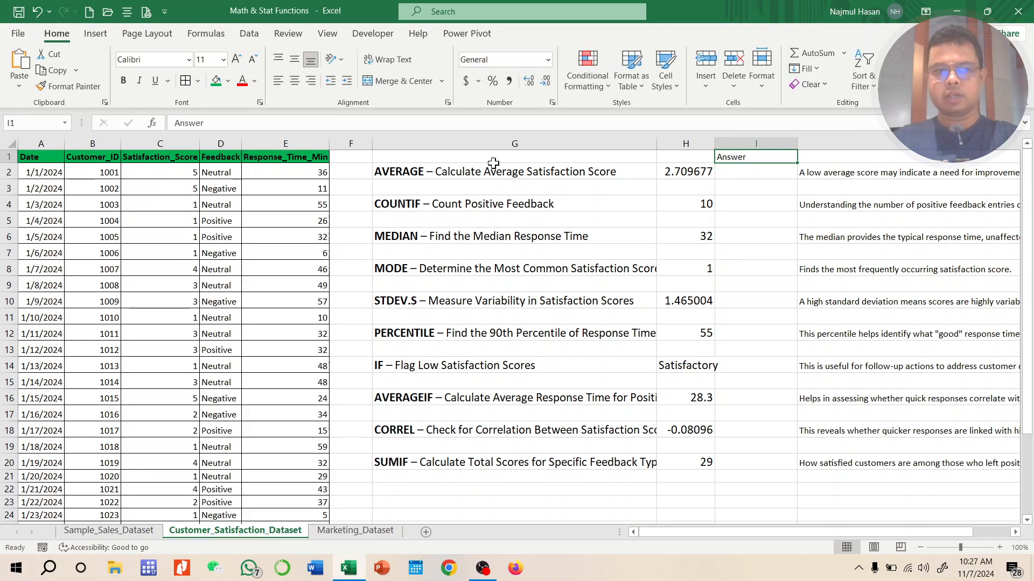
click(292, 81)
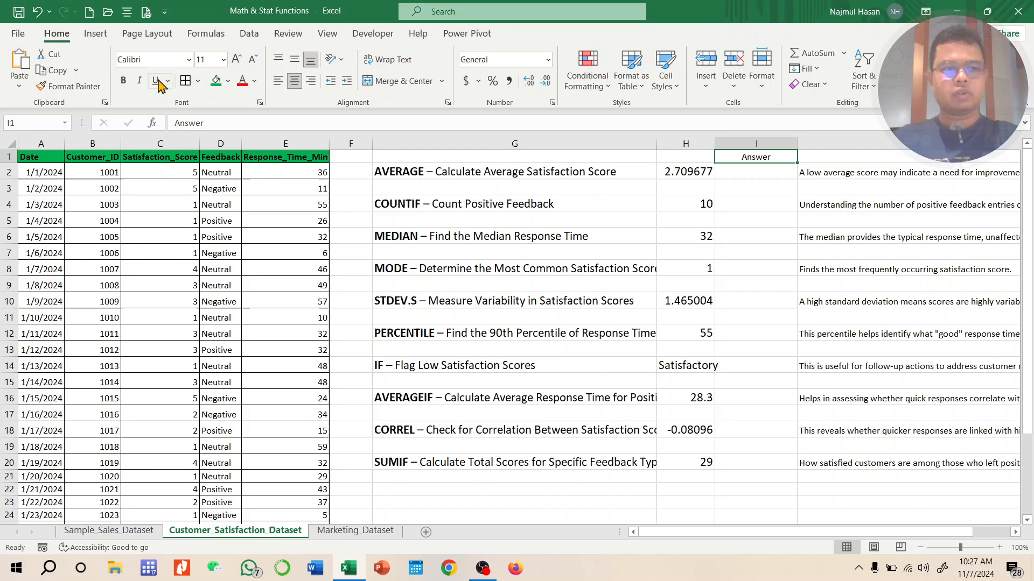
click(123, 80)
click(215, 81)
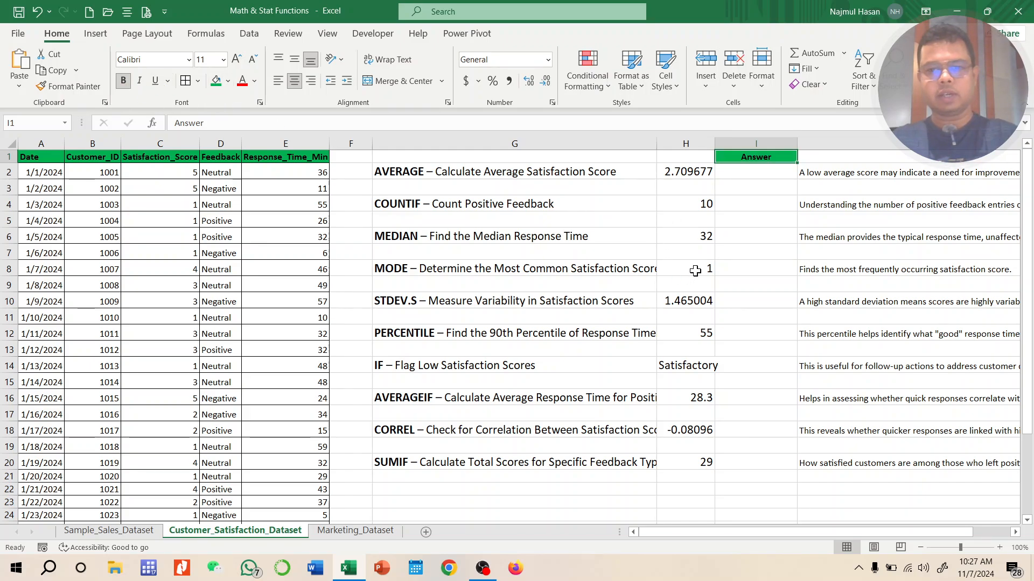
click(229, 81)
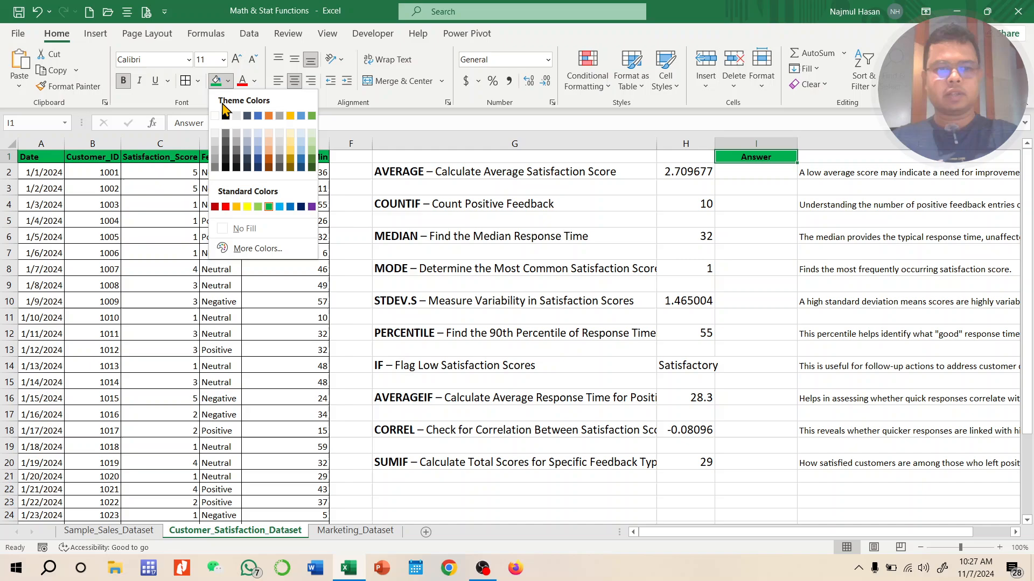
click(258, 207)
click(808, 287)
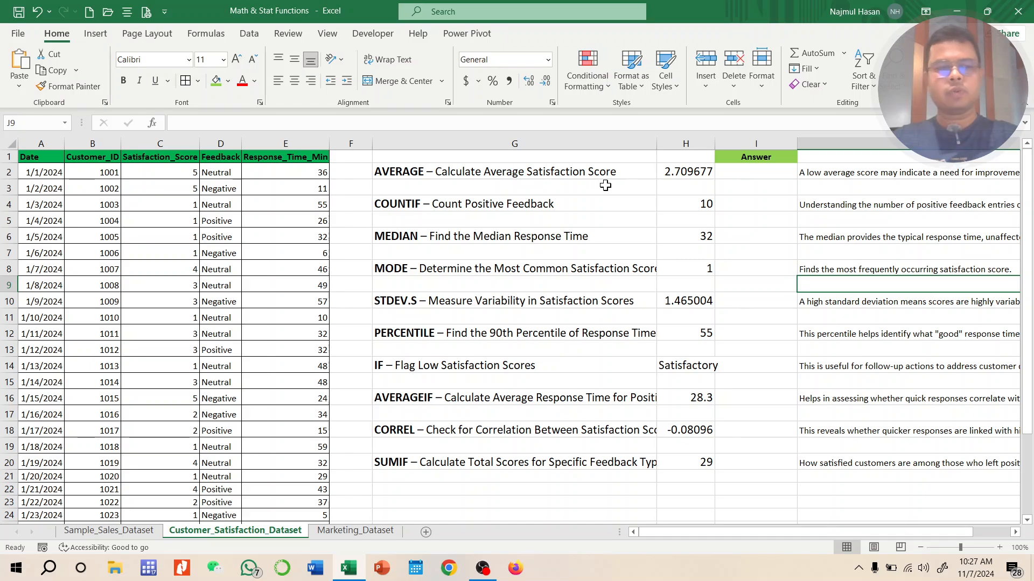
Calculate the average satisfaction score in I2 with AVERAGE over C2:C32.
click(756, 174)
text(=)
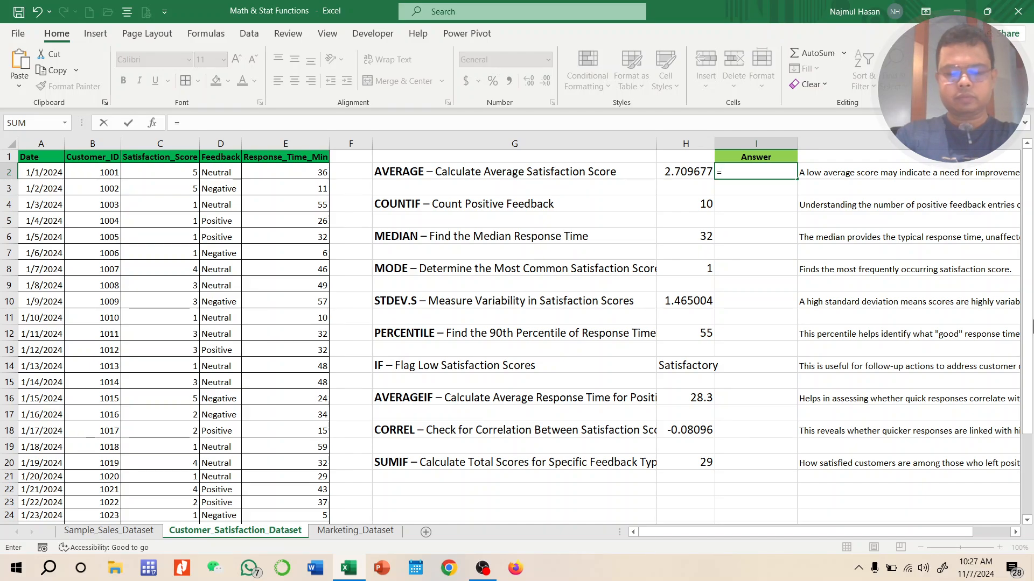
text(ave)
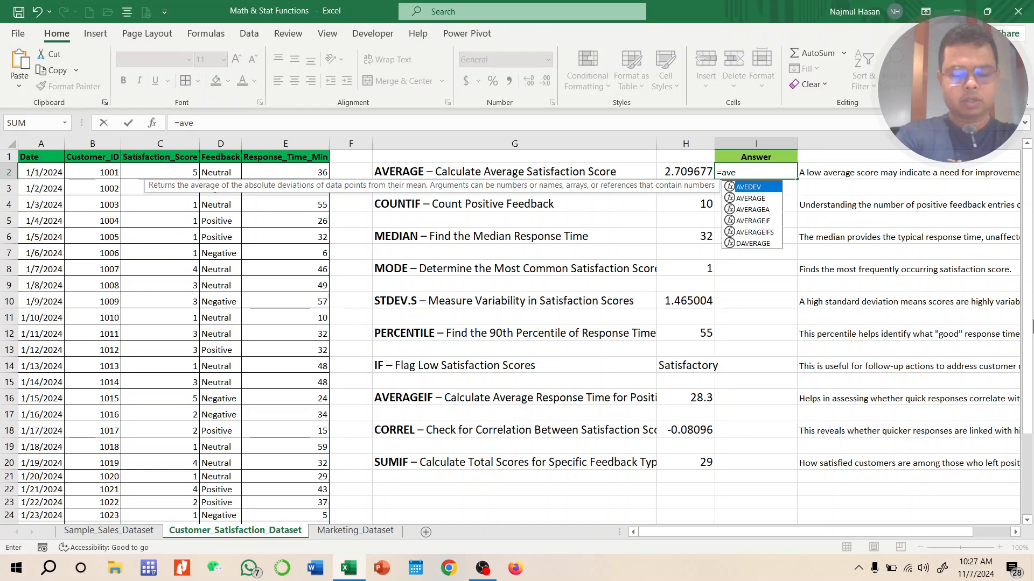
text(rage)
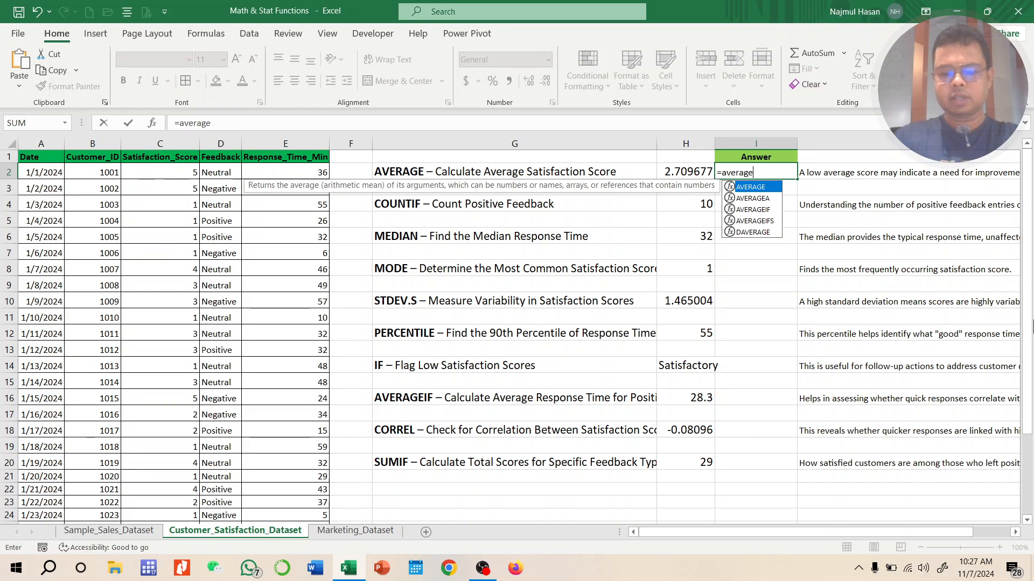
text(()
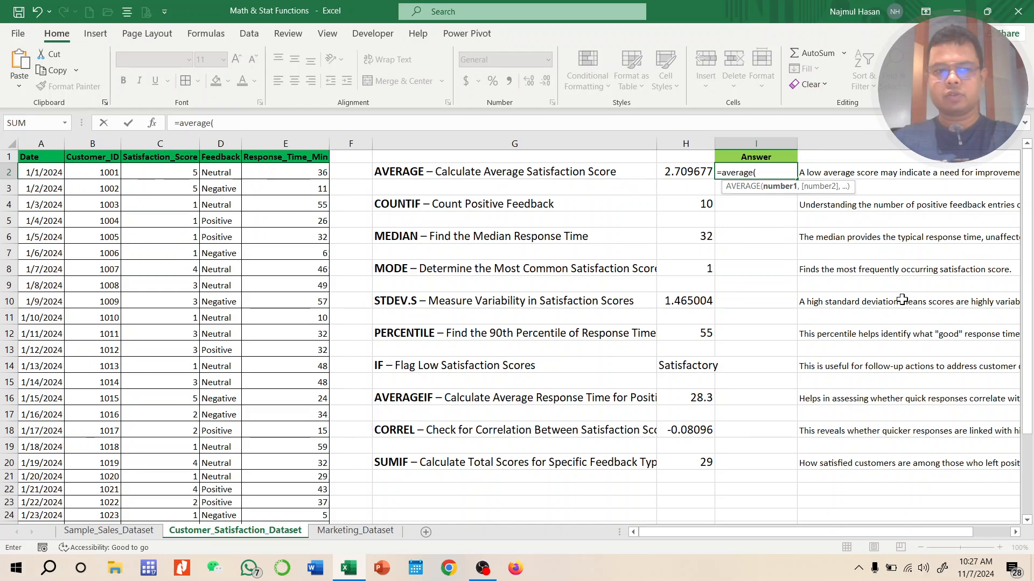
click(184, 172)
key(ctrl+shift+Down)
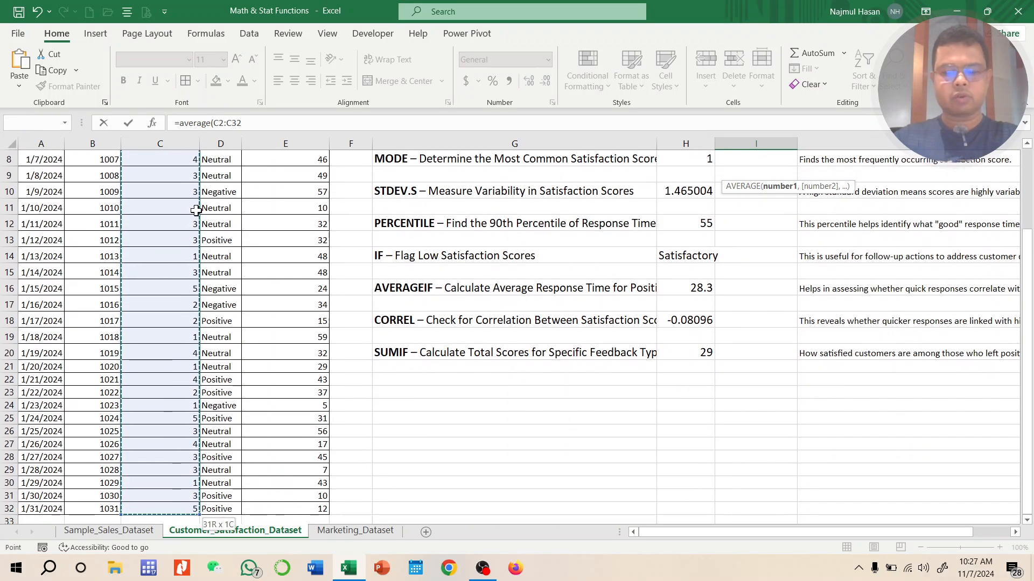
text())
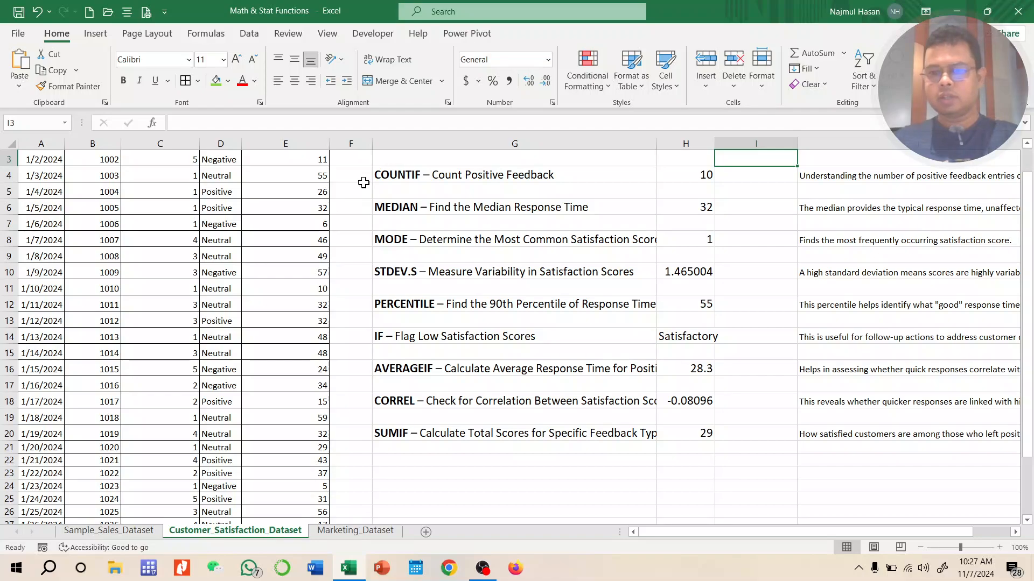
scroll(716, 274, up, 1)
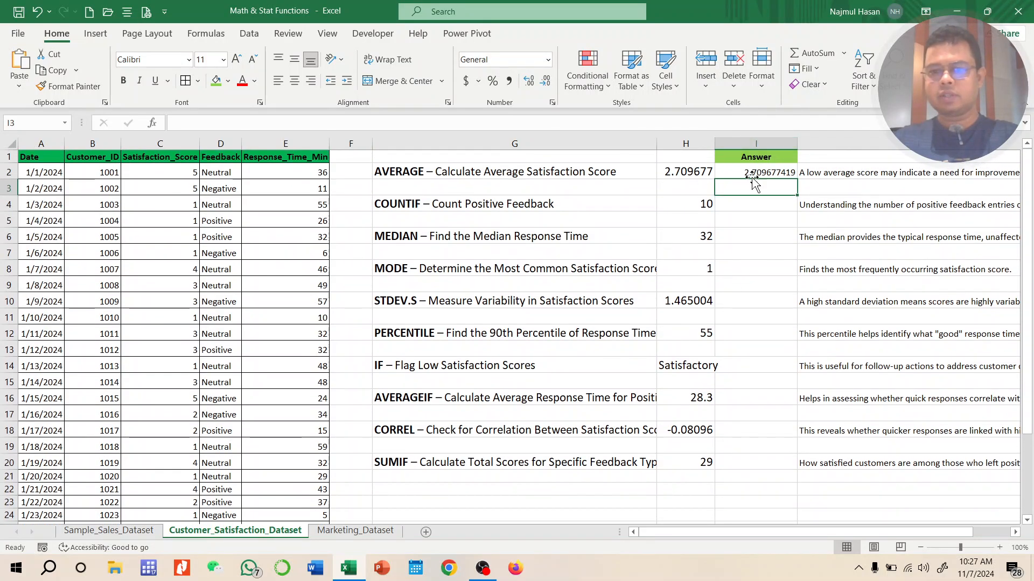
Set the font size of the whole Answer column I to 15.
click(756, 144)
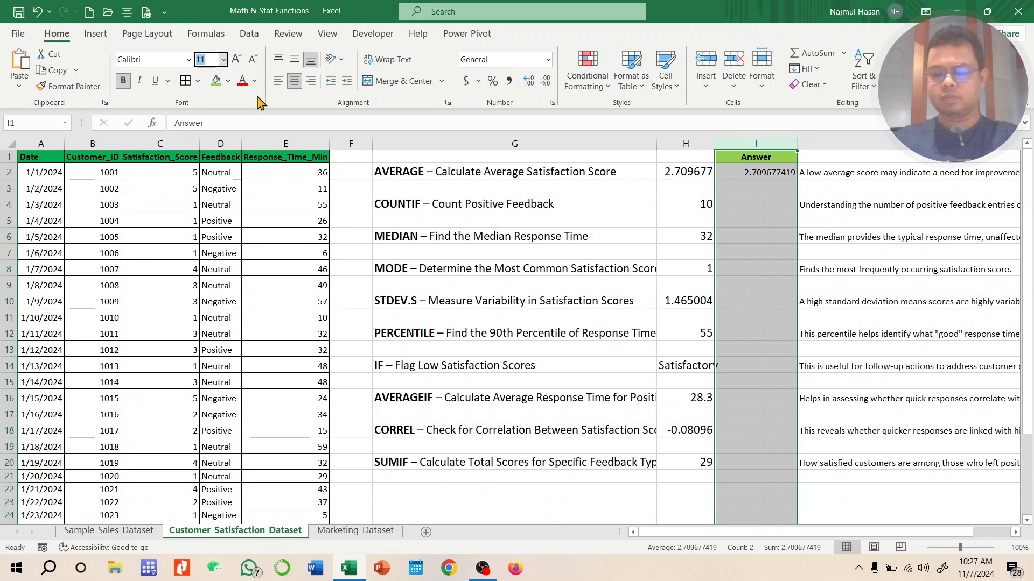
text(15)
key(Return)
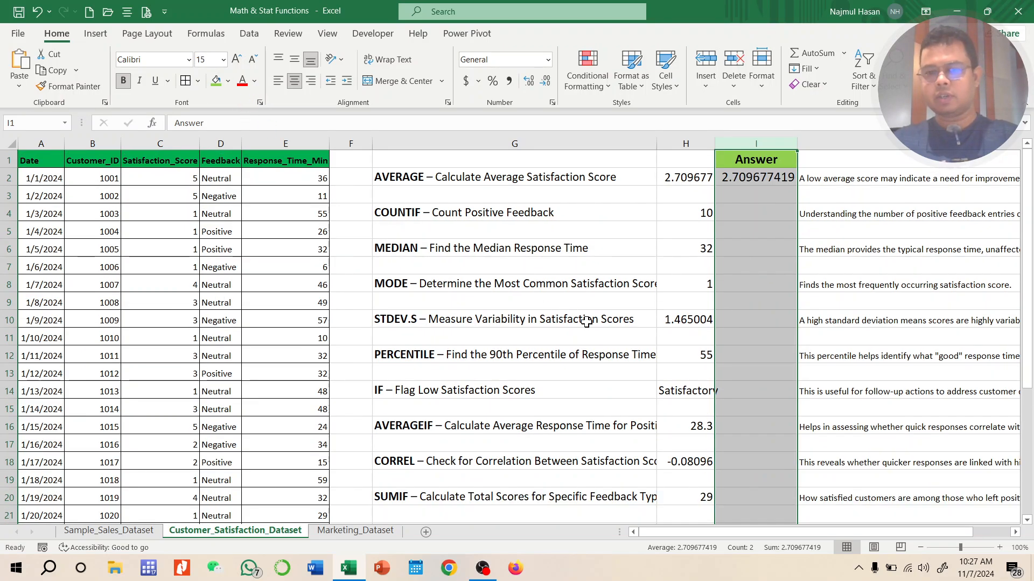
click(756, 270)
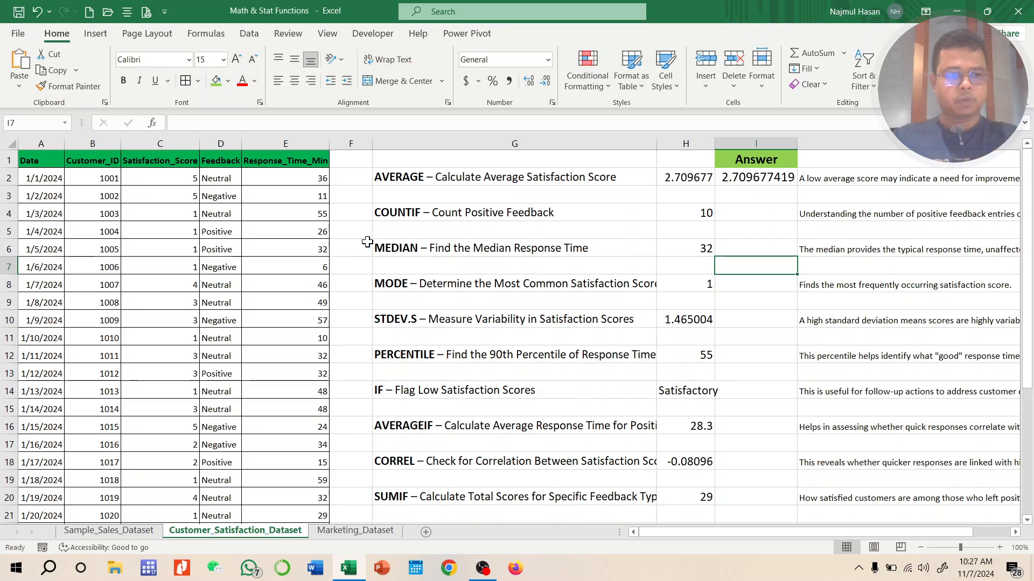
Autofit the Feedback column D, and count the positive feedback entries in I4 with COUNTIF over D2:D32 using the criterion "Positive".
double_click(240, 143)
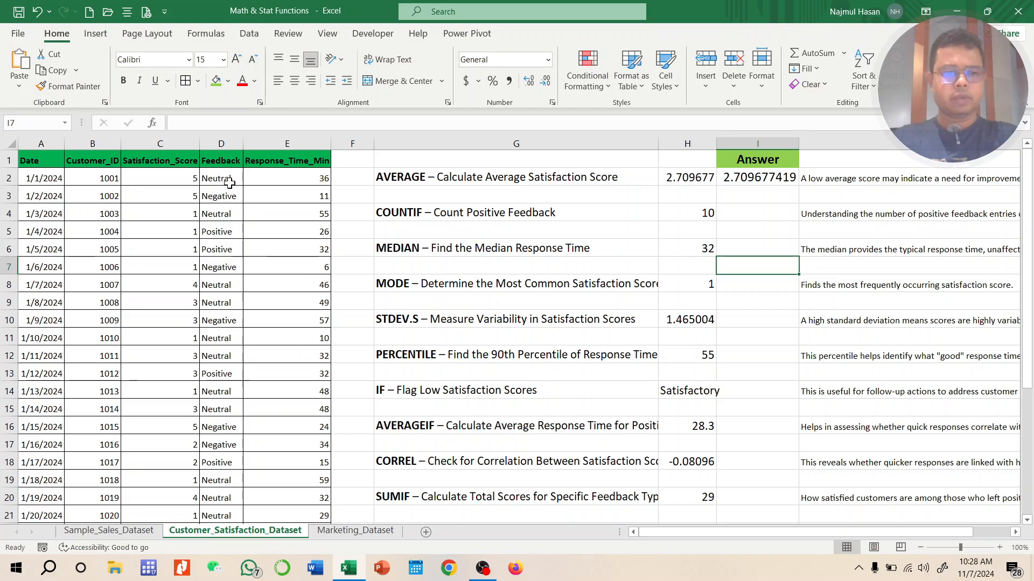
click(754, 216)
text(=)
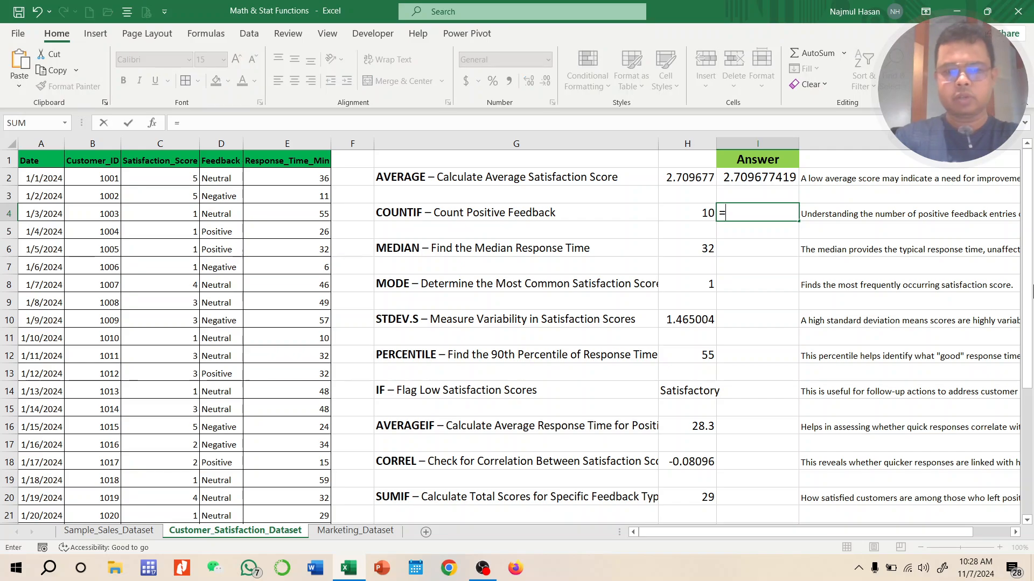
text(countif)
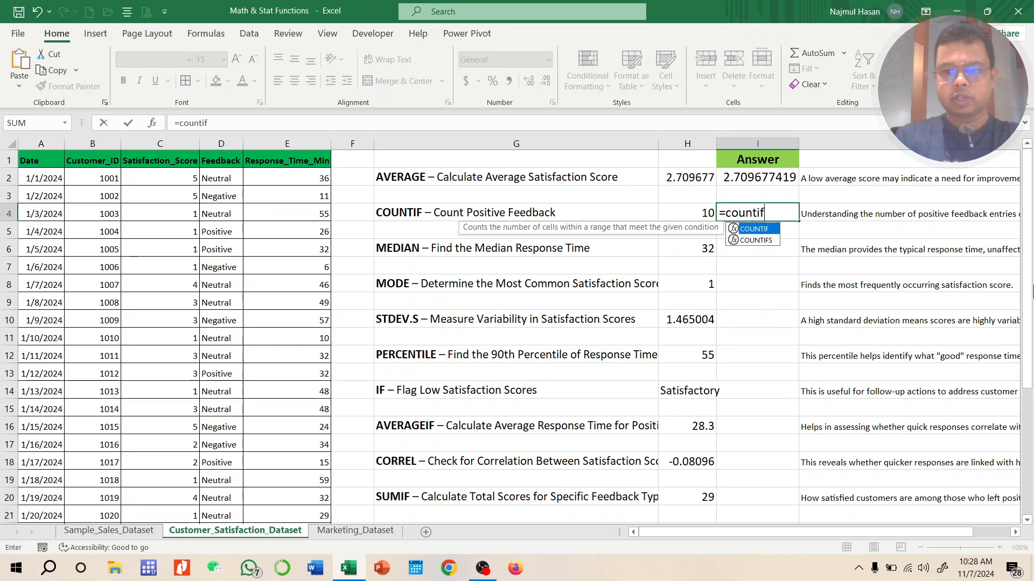
text(()
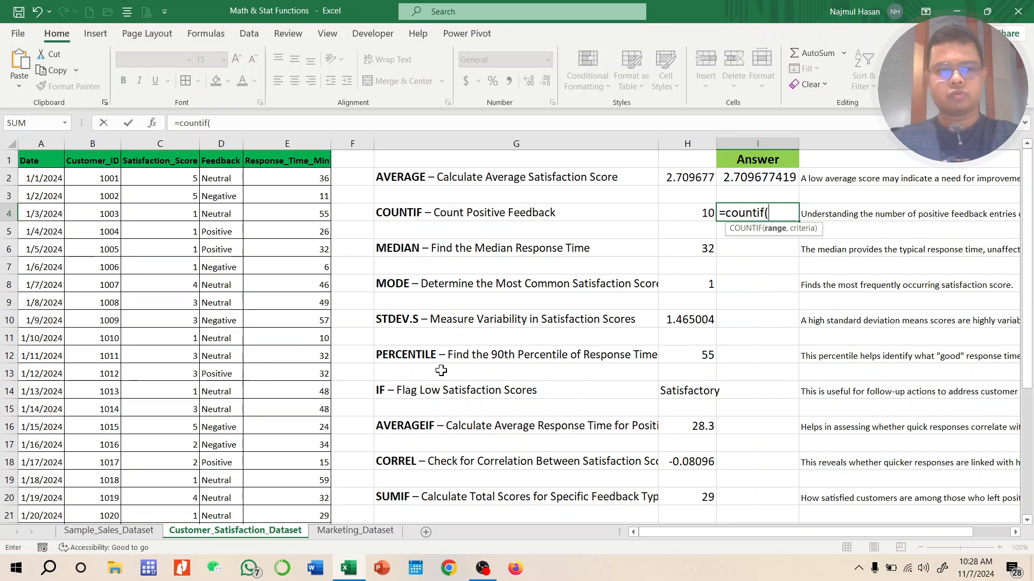
click(221, 179)
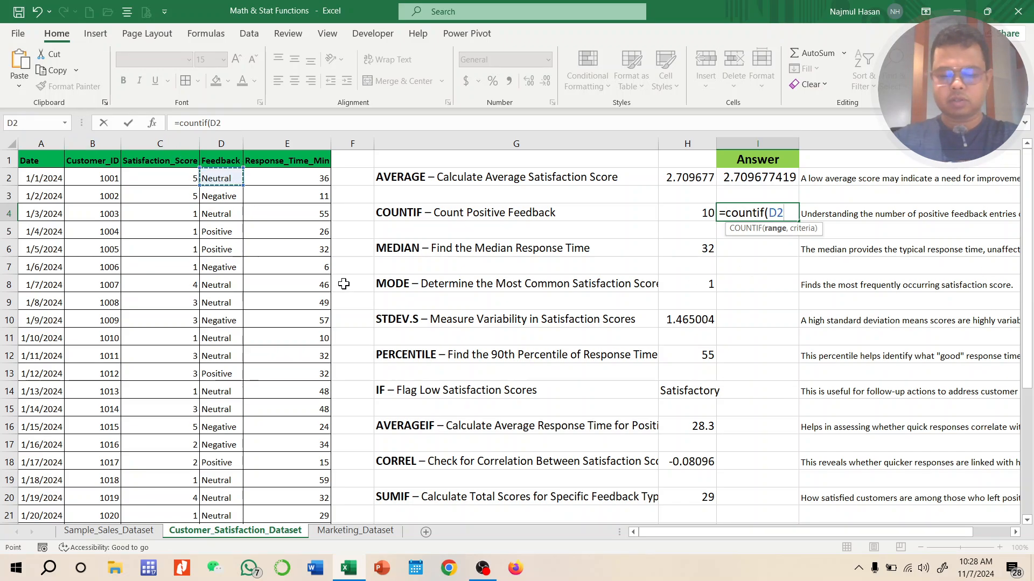
key(ctrl+shift+Down)
scroll(332, 281, up, 4)
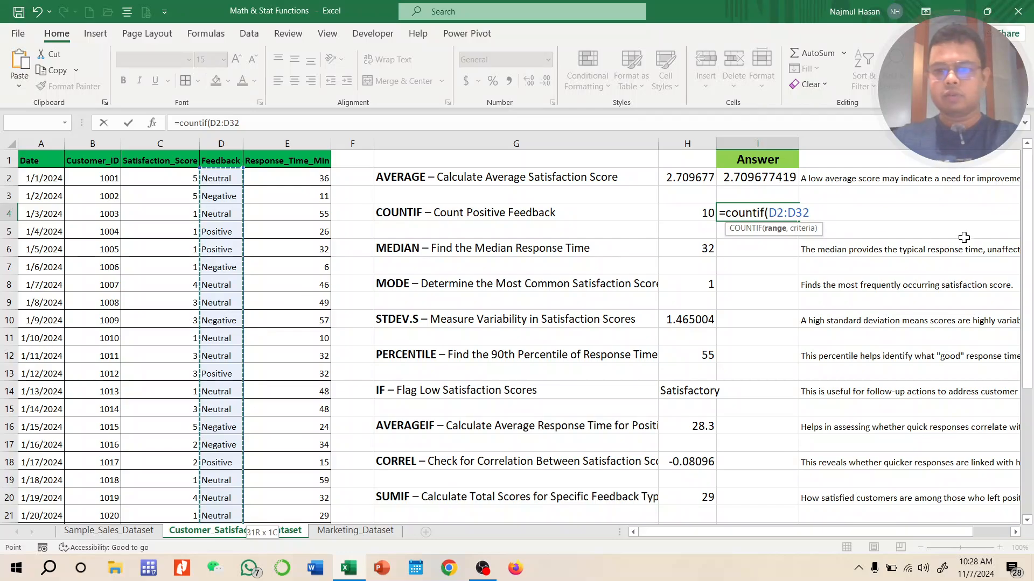
text(,)
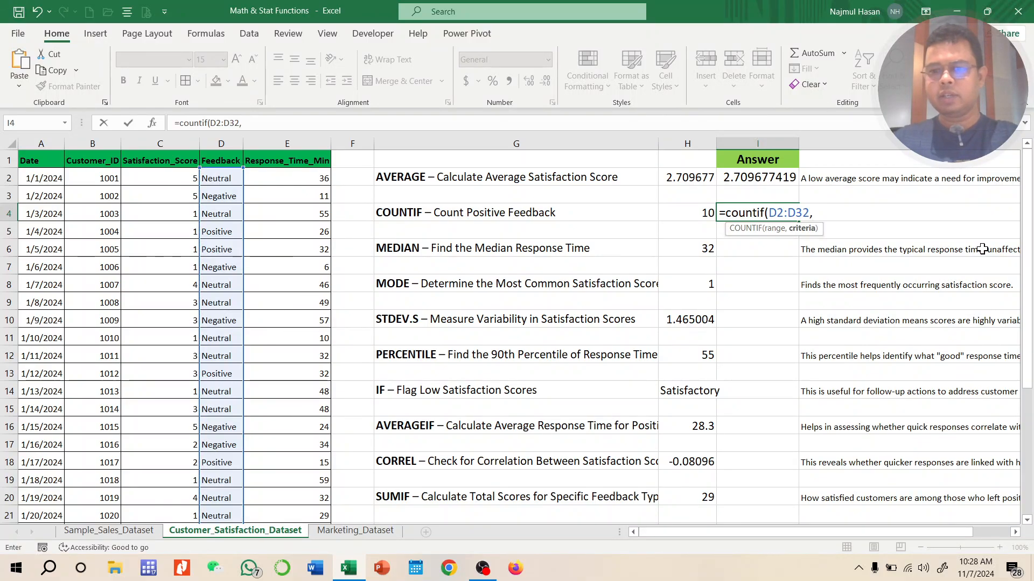
text( ")
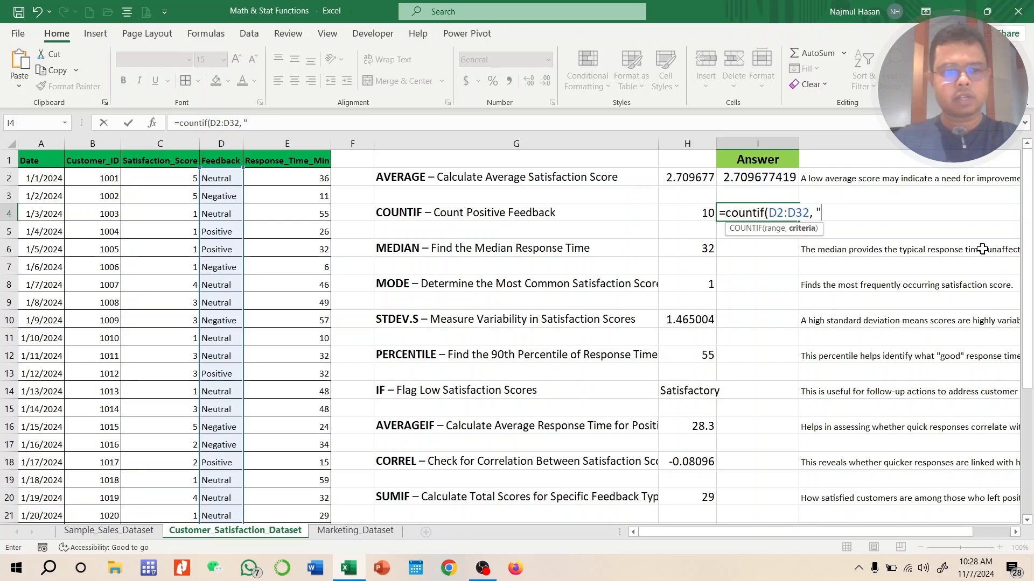
text(Posit)
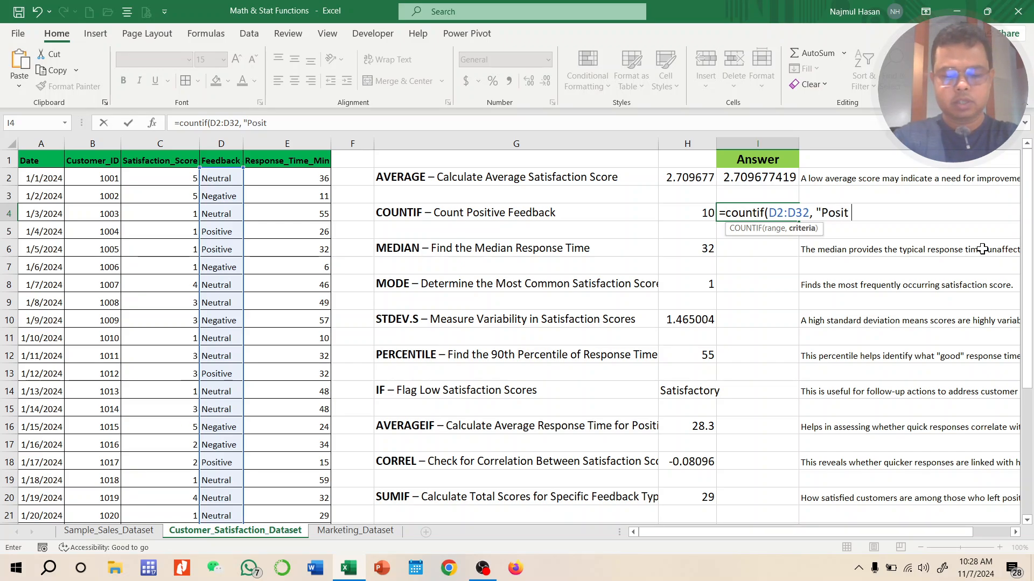
text(ive"))
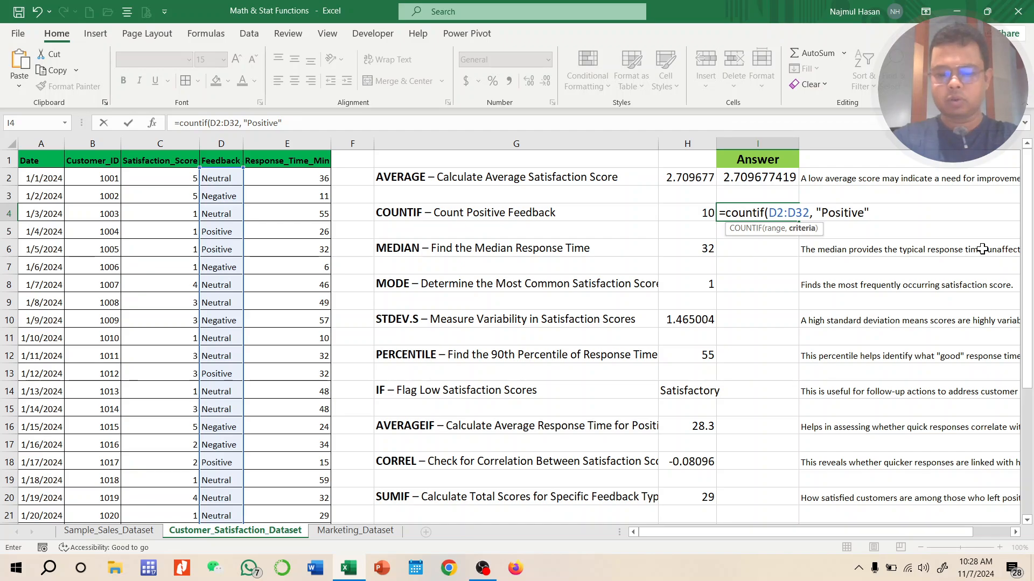
key(Return)
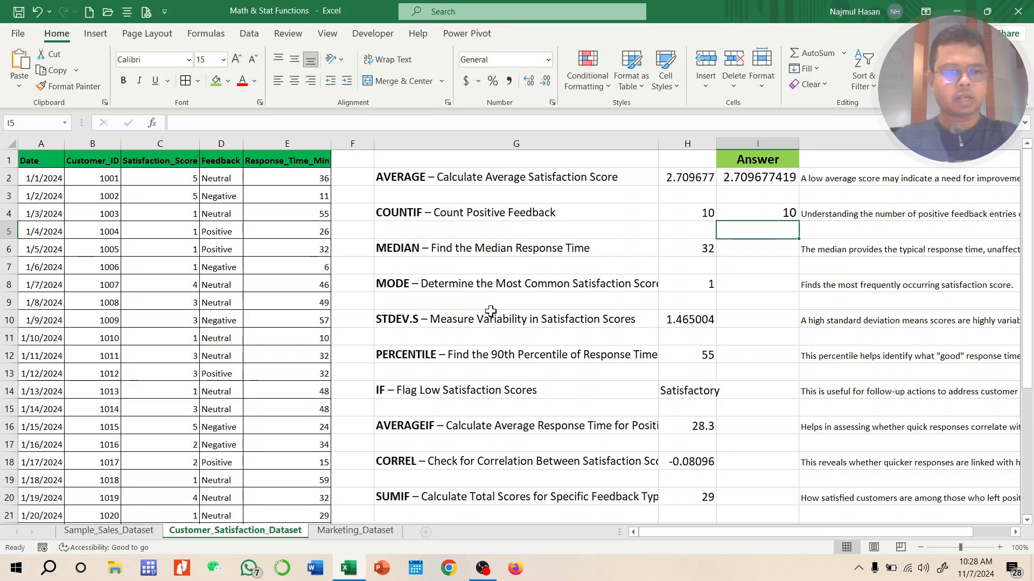
scroll(143, 391, down, 5)
scroll(180, 391, up, 5)
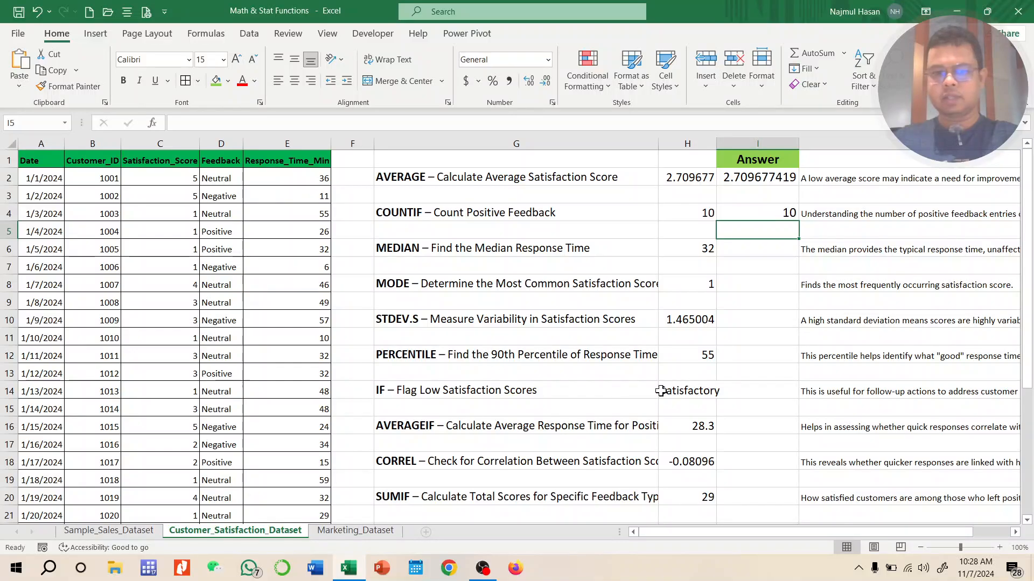
Calculate the median response time in I6 with MEDIAN over E2:E32.
click(700, 249)
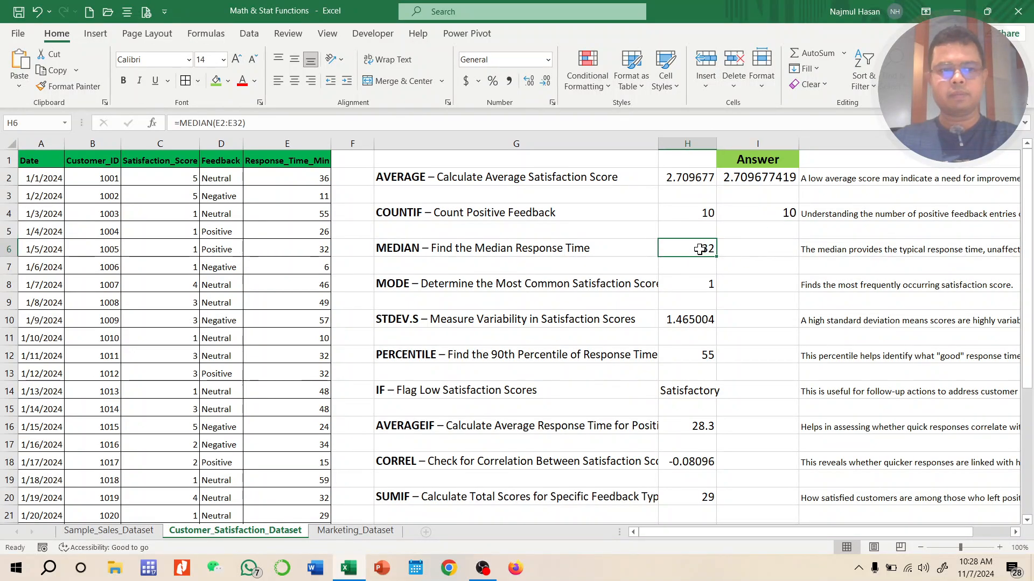
click(763, 248)
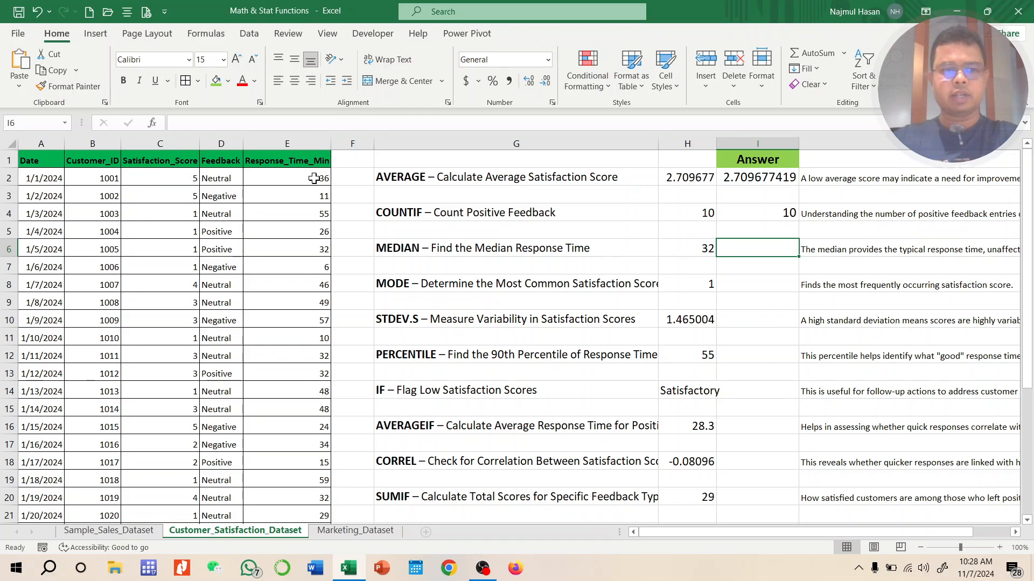
text(=medi)
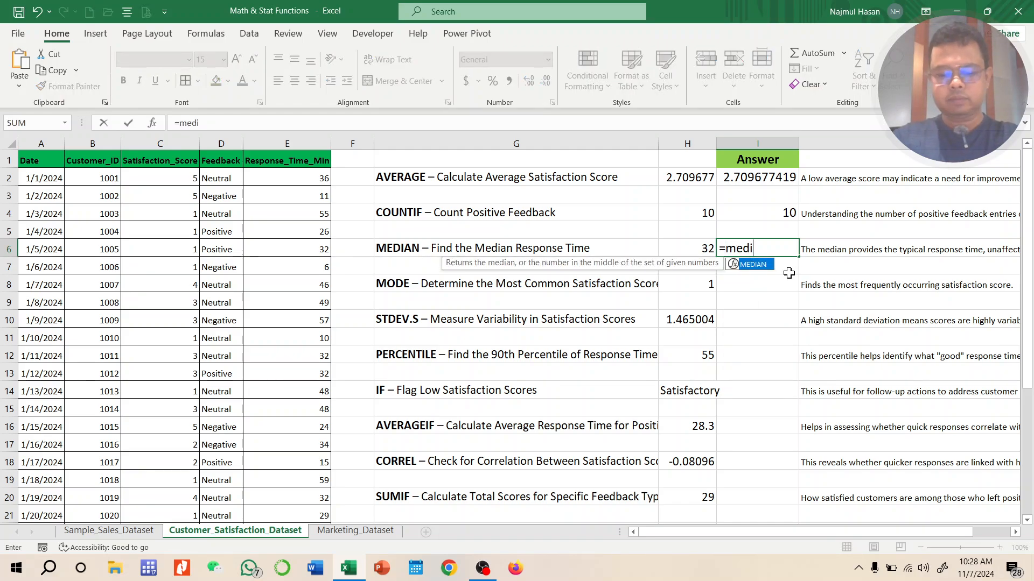
text(an()
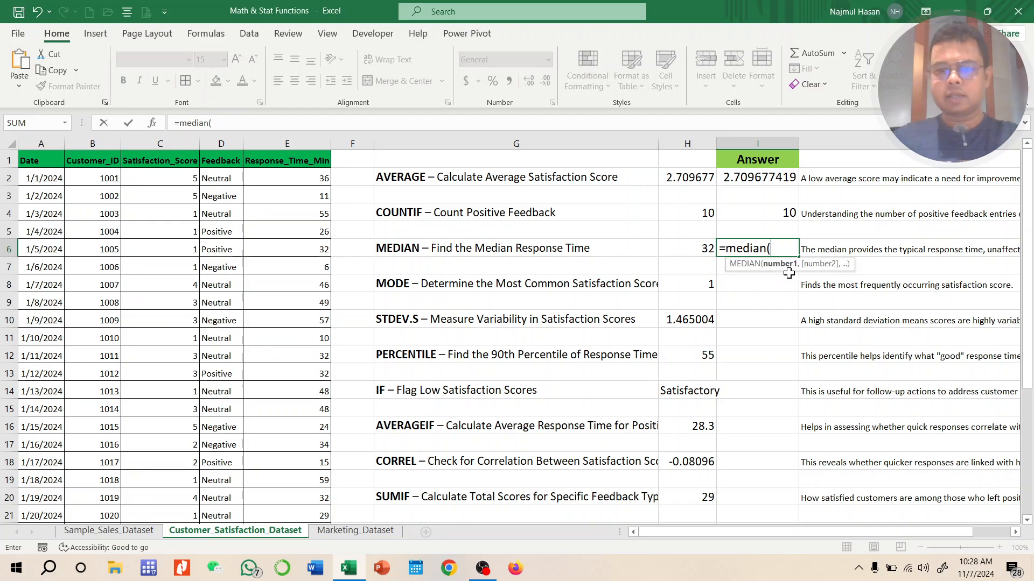
click(313, 173)
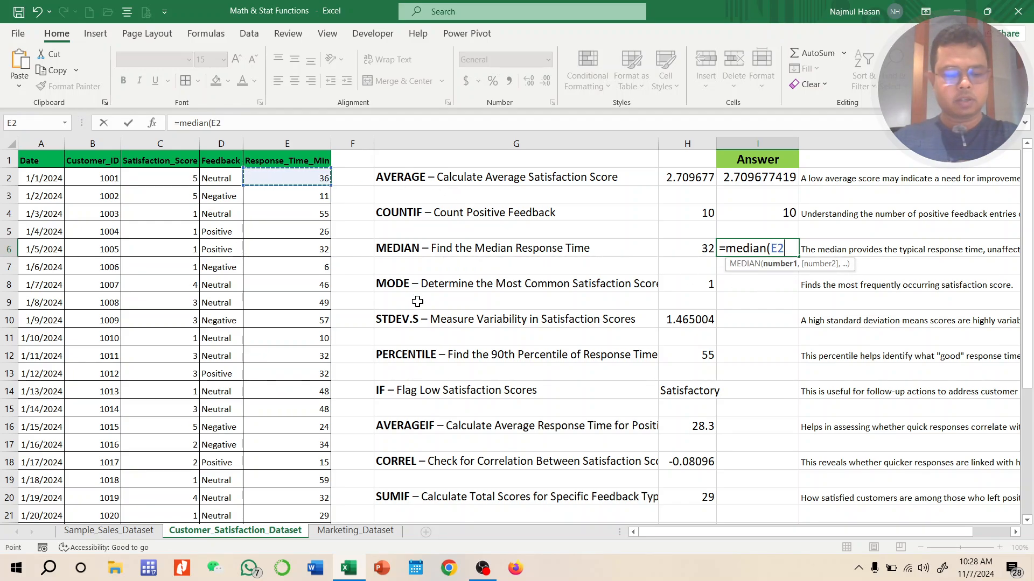
key(ctrl+shift+Down)
key(Return)
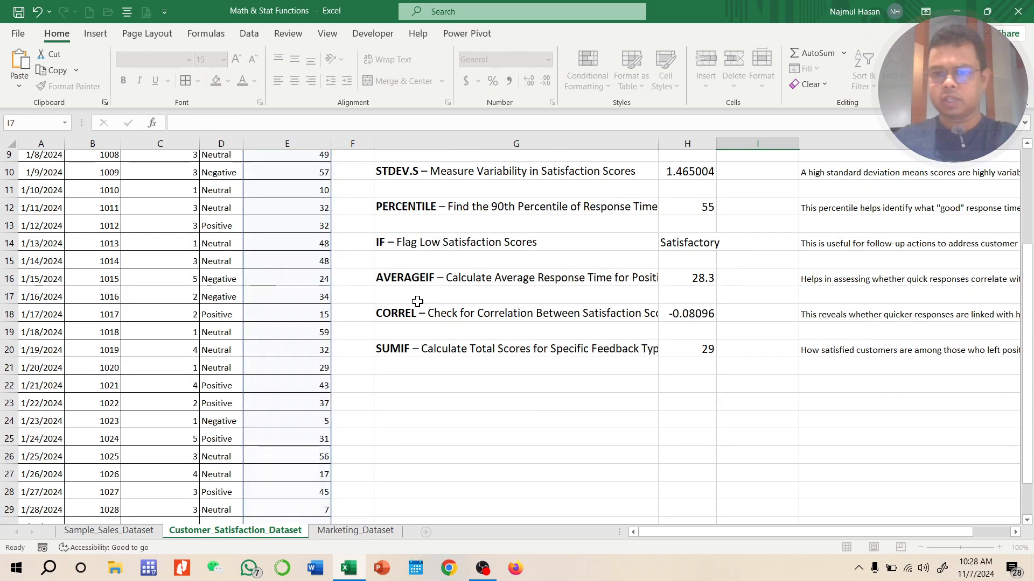
scroll(417, 301, up, 3)
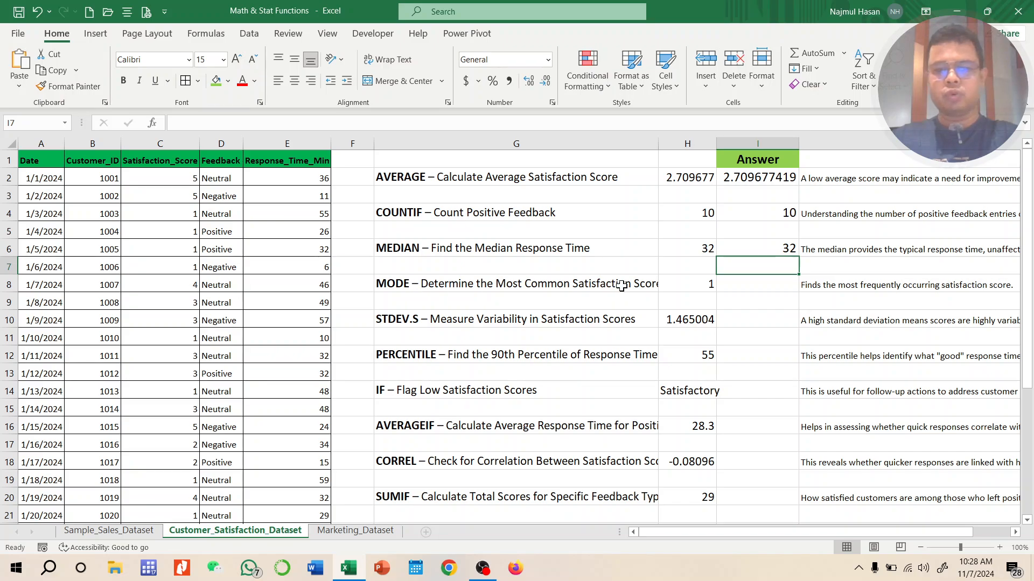
Autofit column G, and find the most common satisfaction score in I8 with MODE over C2:C32.
click(753, 289)
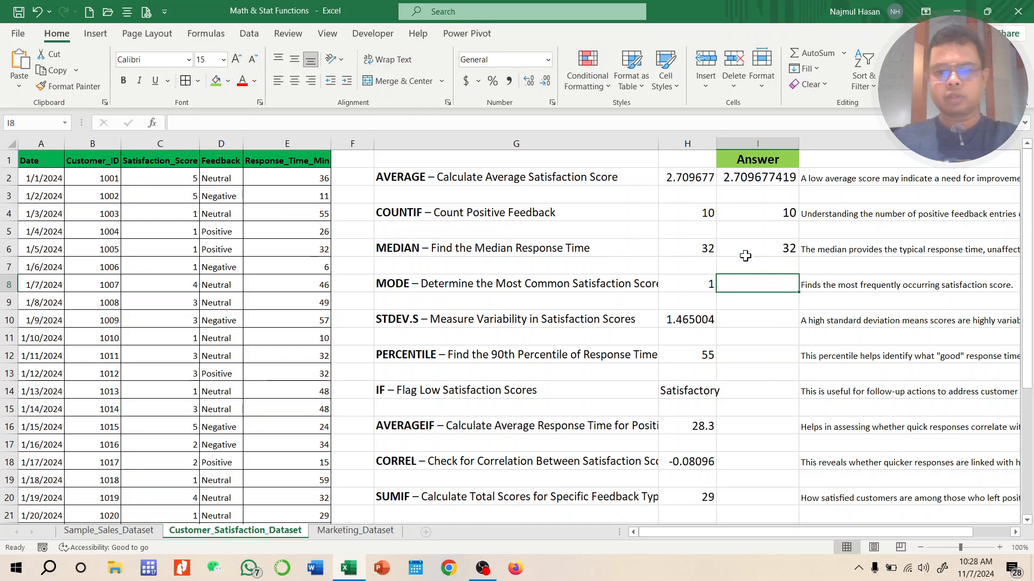
double_click(658, 141)
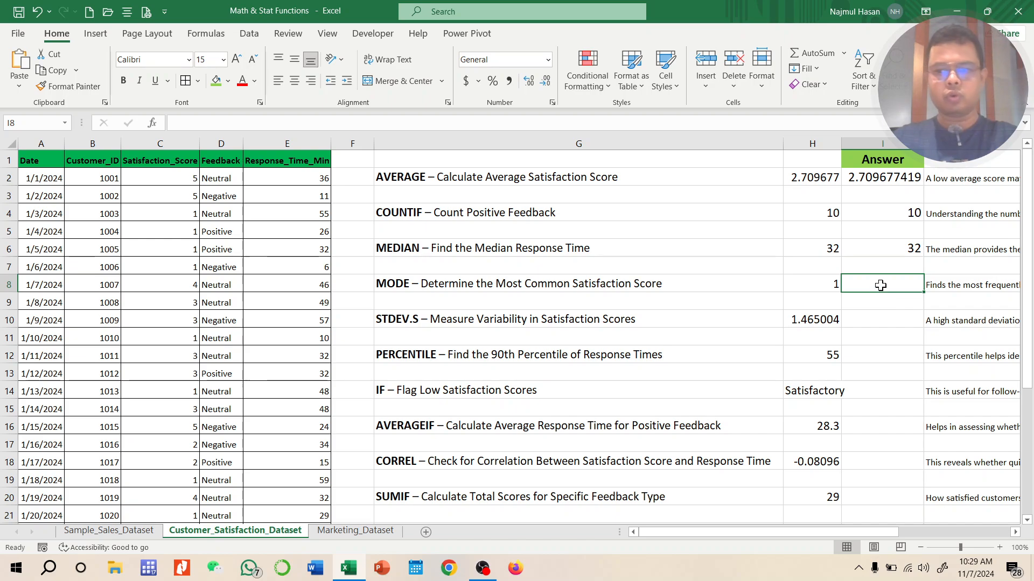
text(=mode)
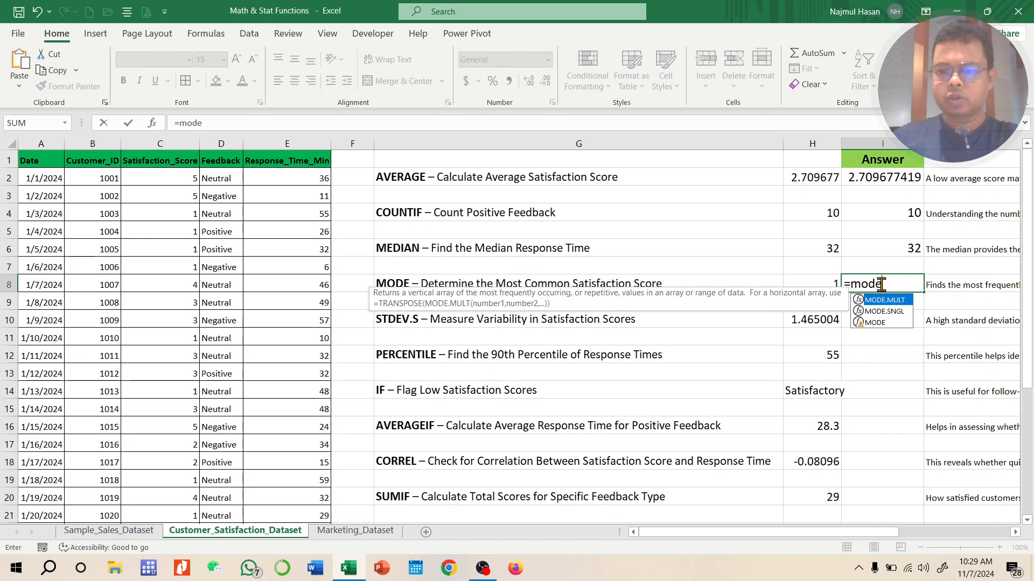
text(()
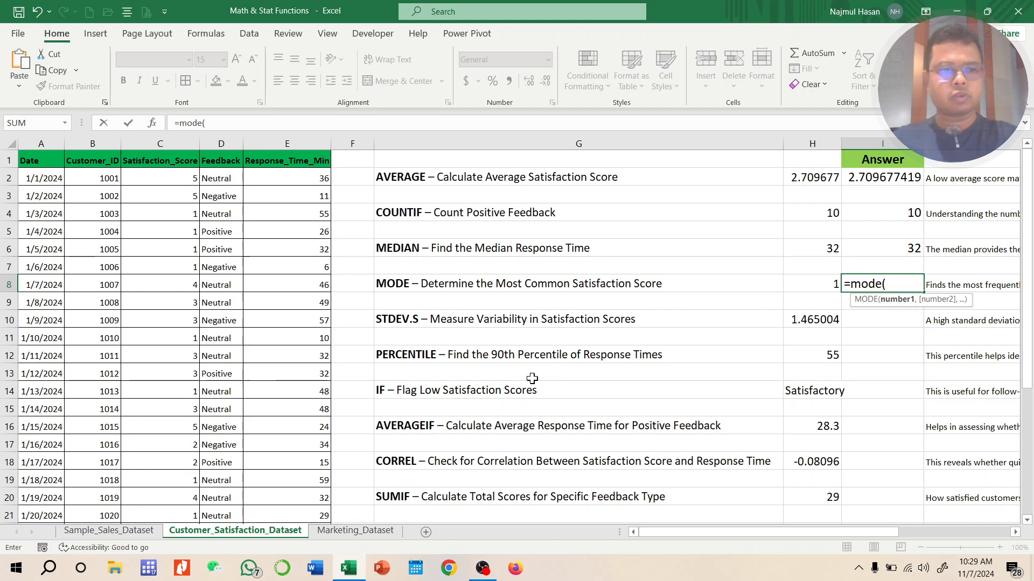
click(179, 177)
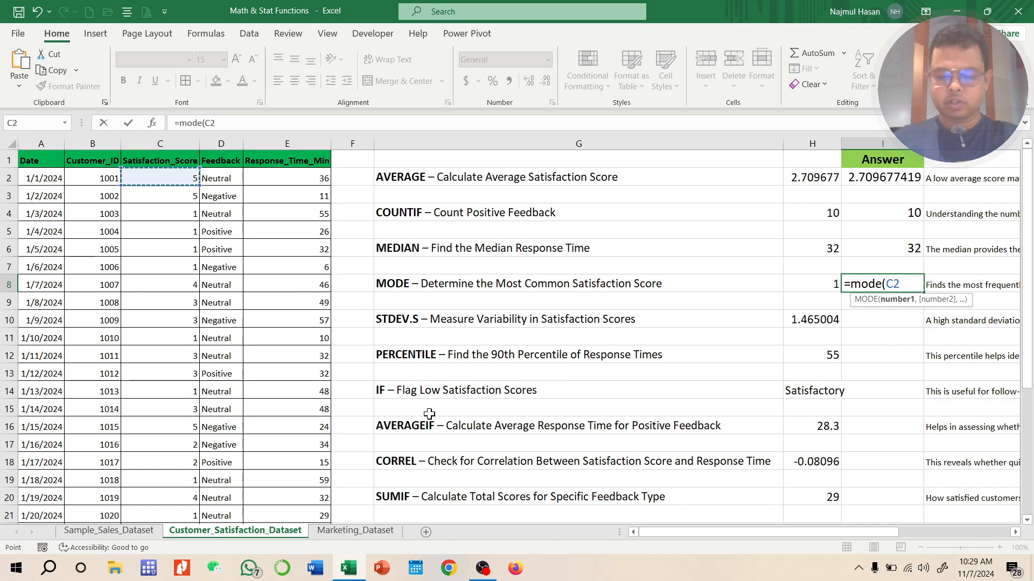
key(ctrl+shift+Down)
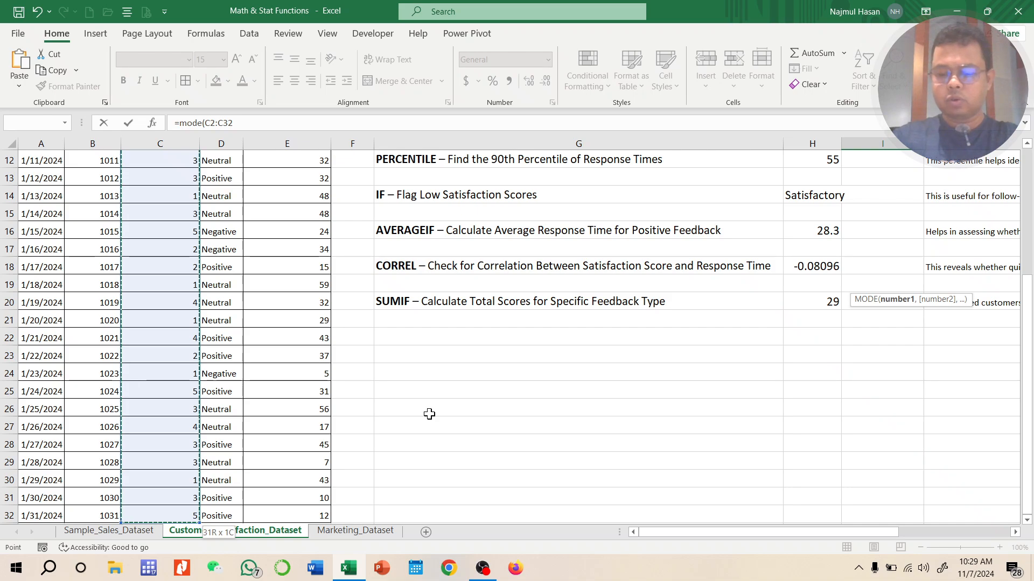
key(Return)
scroll(804, 372, up, 3)
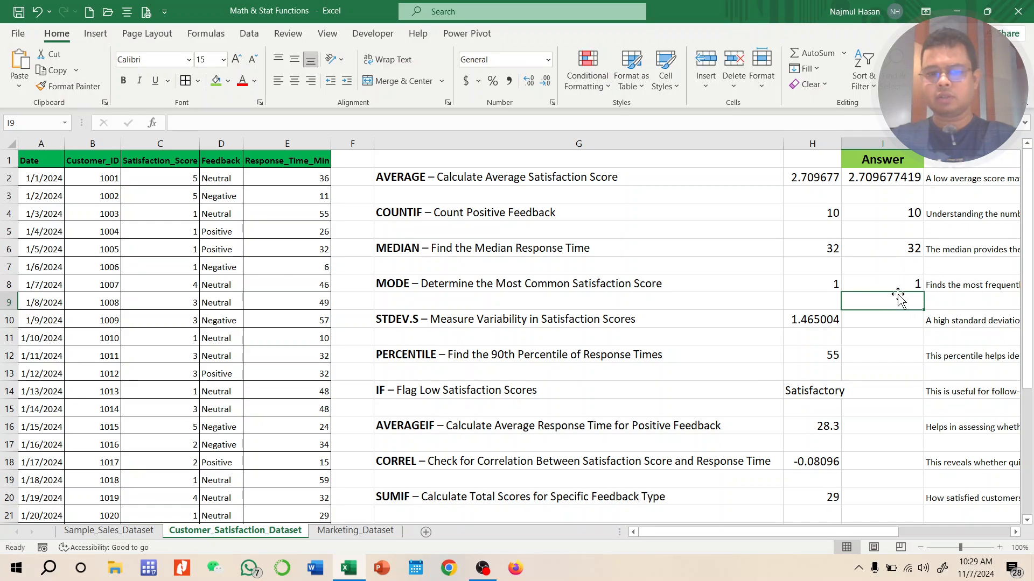
Calculate the sample standard deviation of the satisfaction scores in I10 with STDEV.S over C2:C32.
click(804, 325)
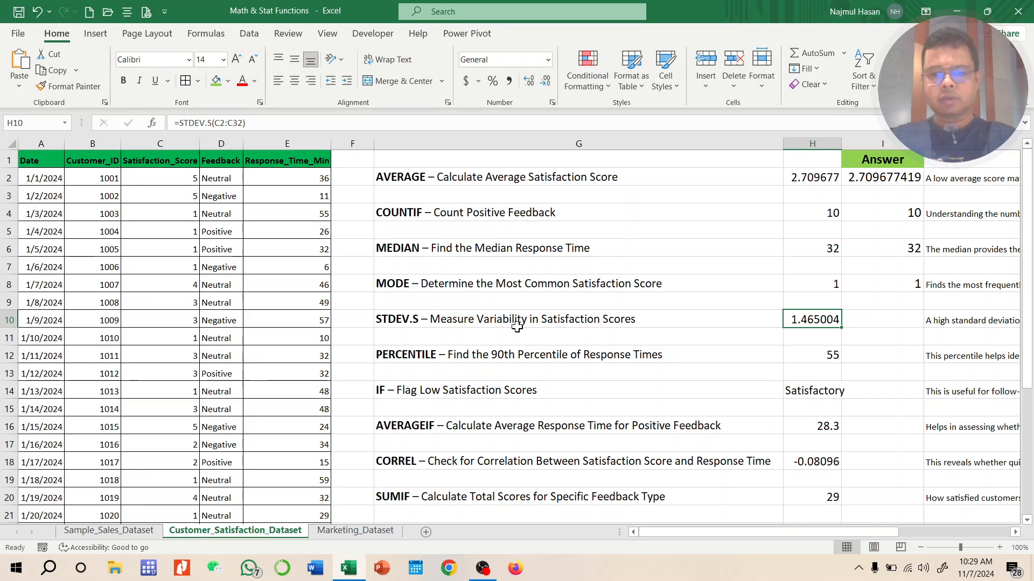
click(851, 323)
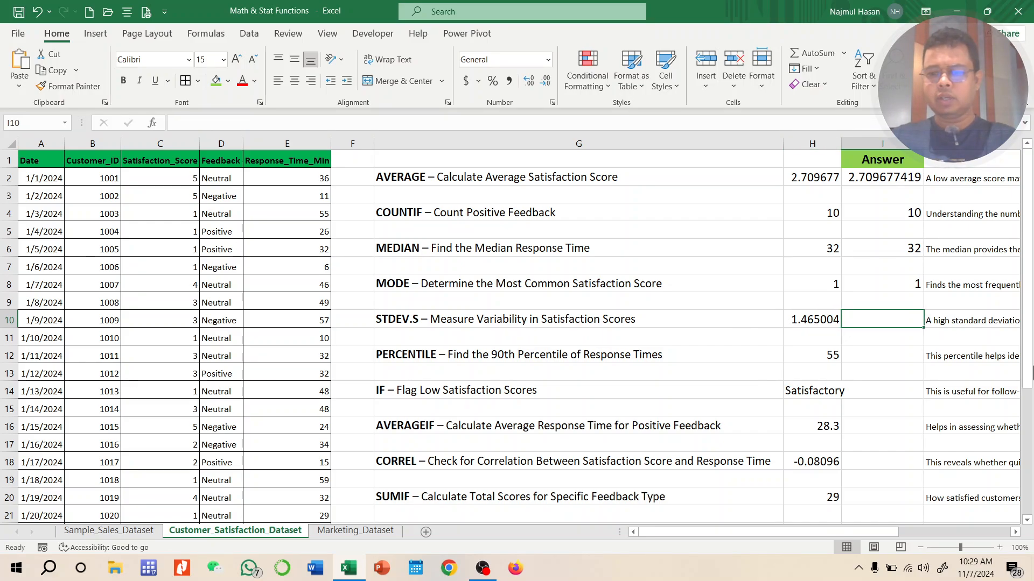
text(=stde)
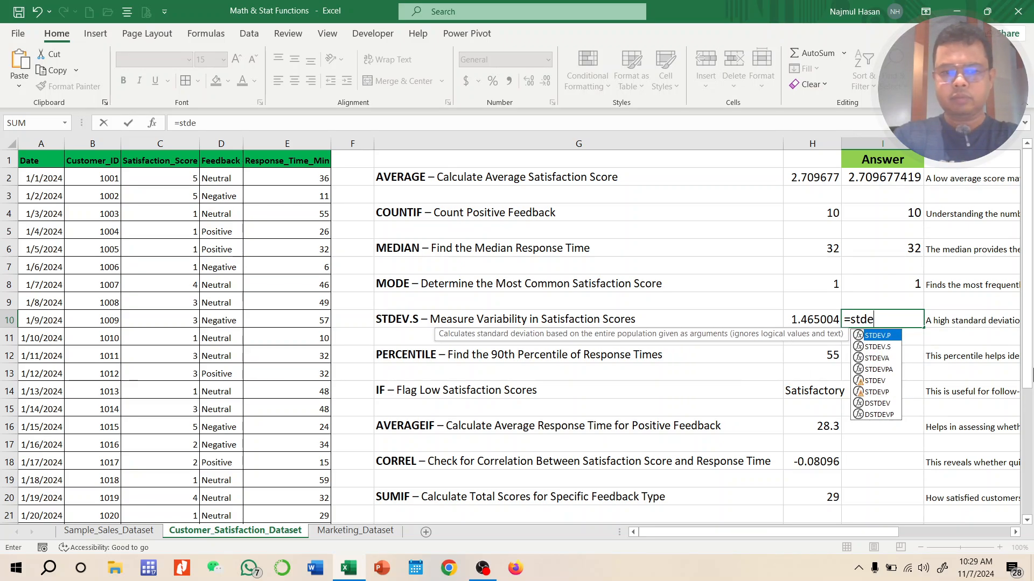
text(v.s)
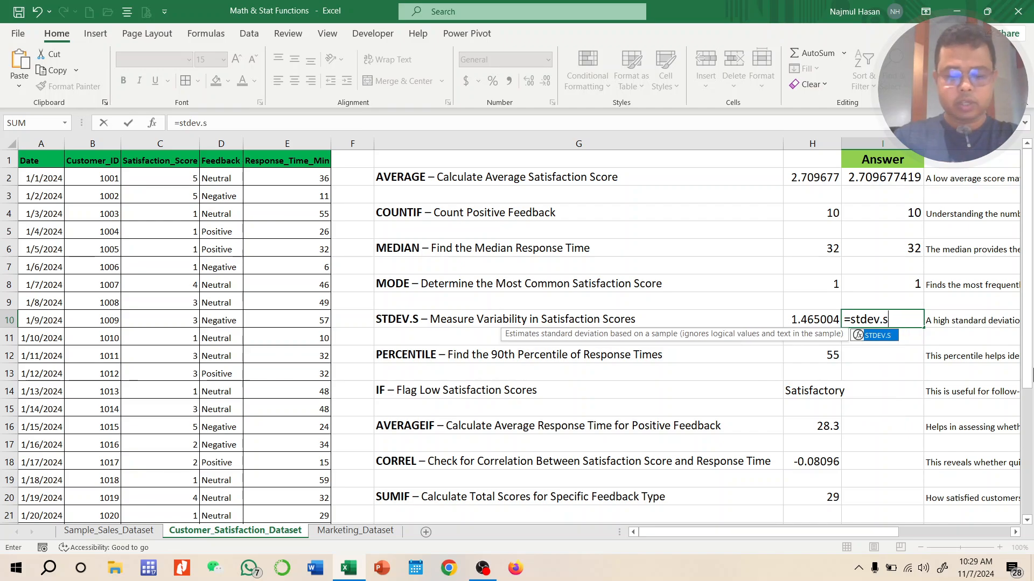
text(()
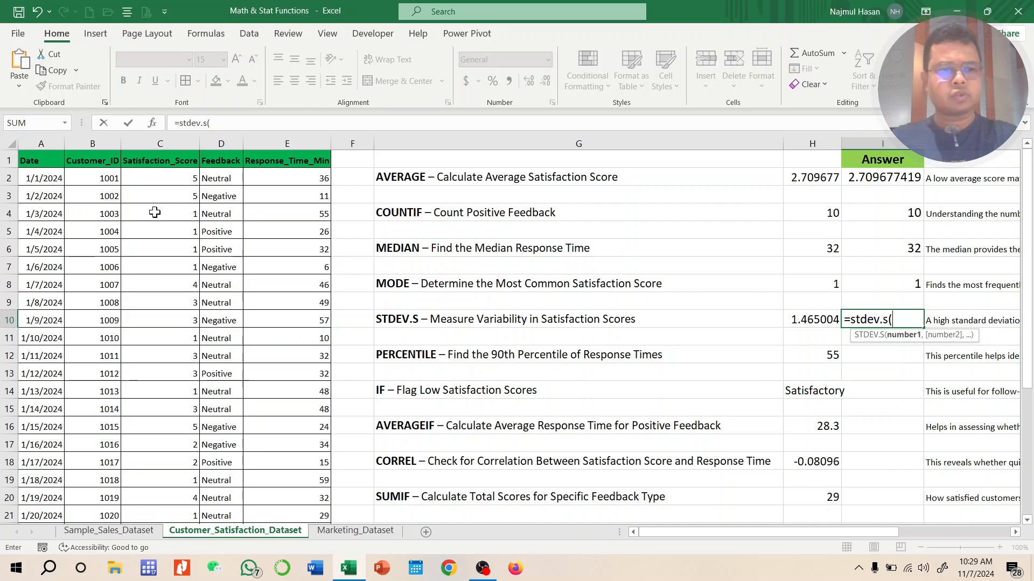
click(166, 179)
key(ctrl+shift+Down)
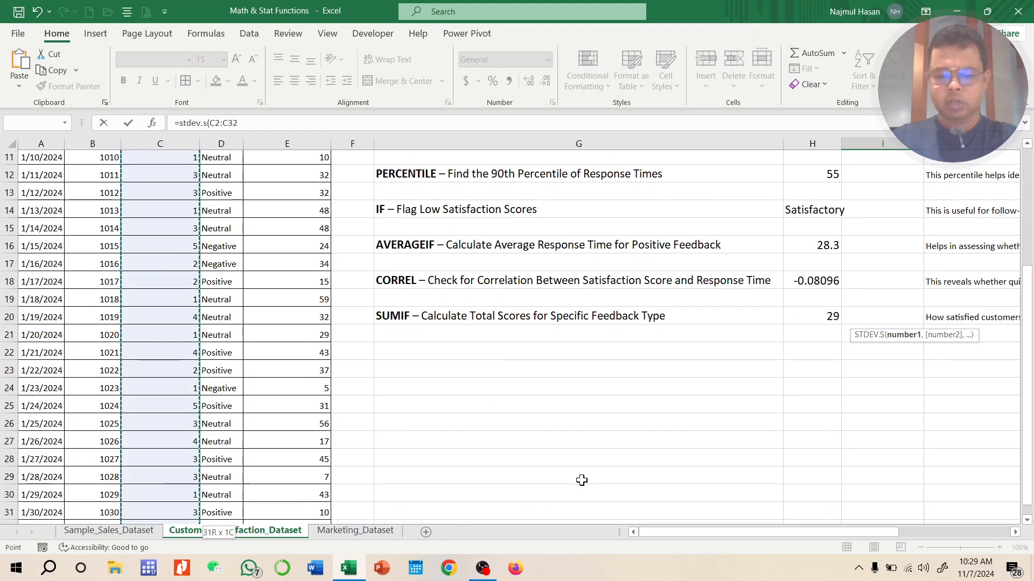
key(Return)
scroll(859, 438, up, 3)
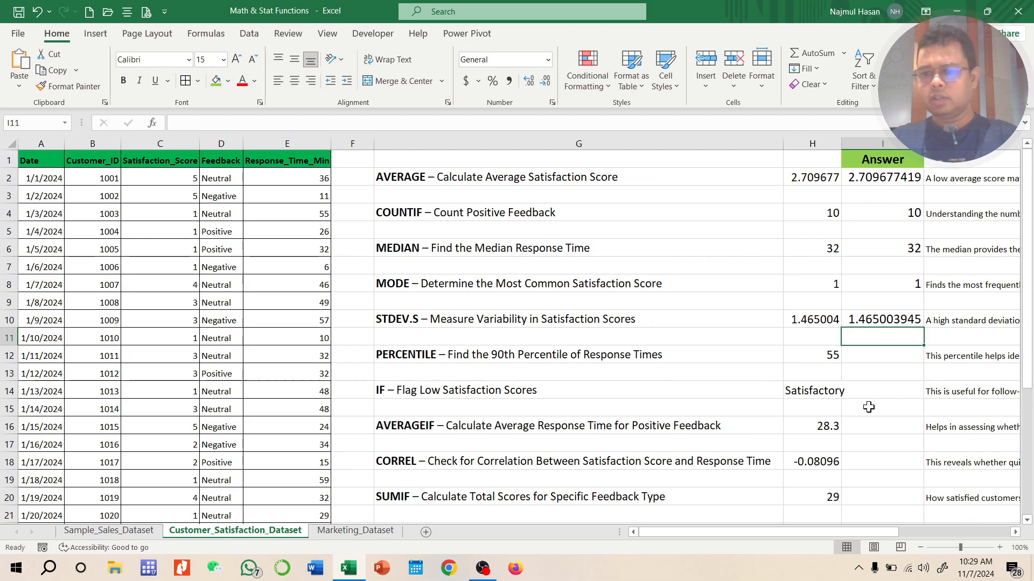
Format the standard deviation answer in I10 to show three decimal places.
click(881, 320)
click(528, 81)
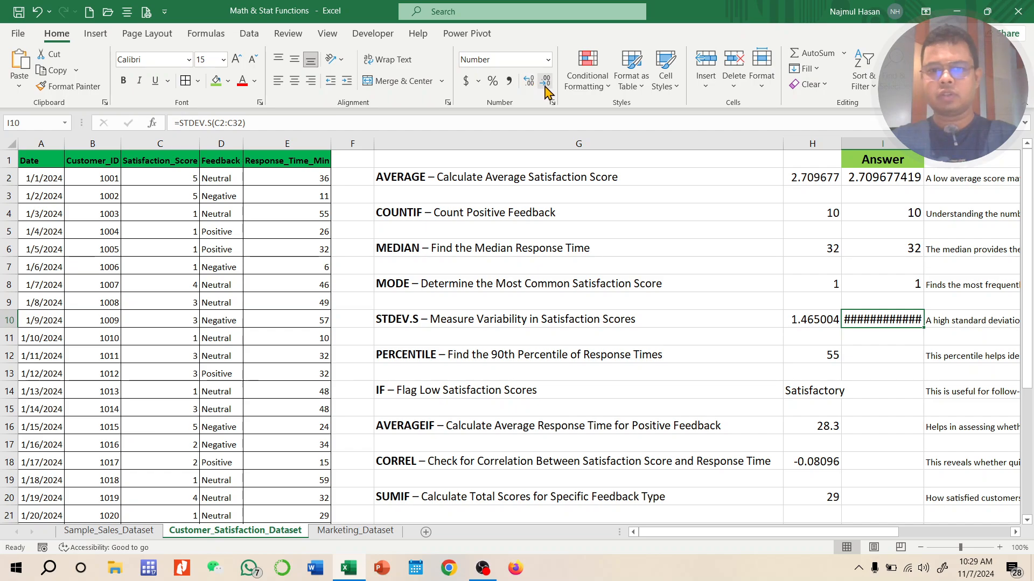
click(546, 90)
click(545, 90)
click(546, 90)
click(546, 90)
click(546, 91)
click(547, 89)
click(546, 90)
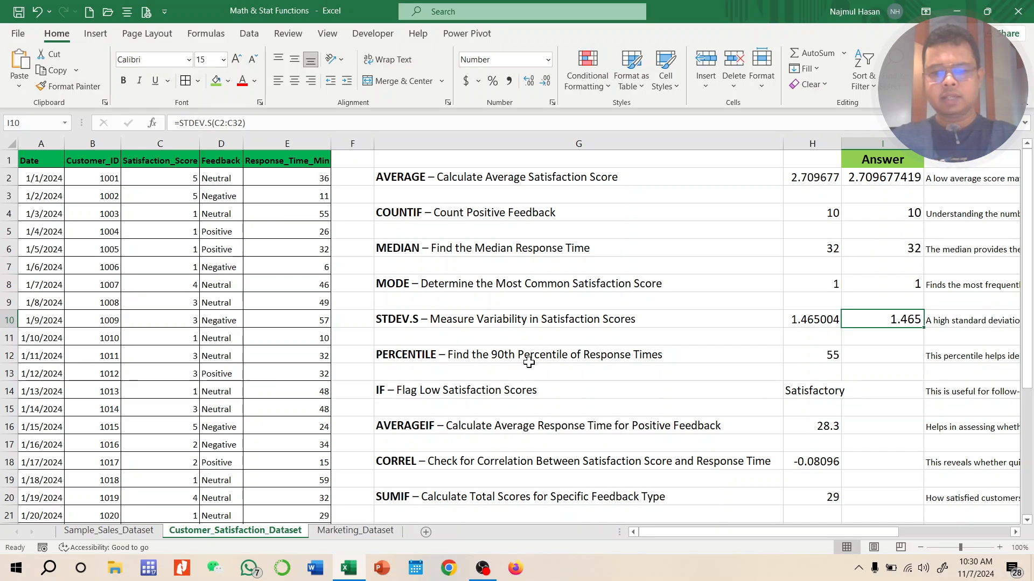
Calculate the 90th percentile of response times in I12 with PERCENTILE over E2:E32 and a k value of 0.9.
click(830, 354)
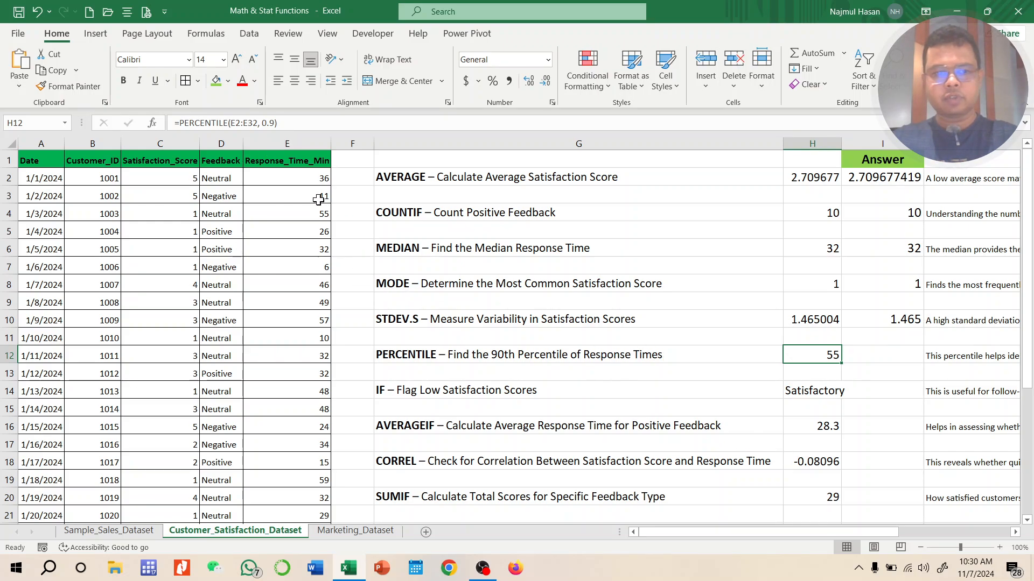
click(892, 358)
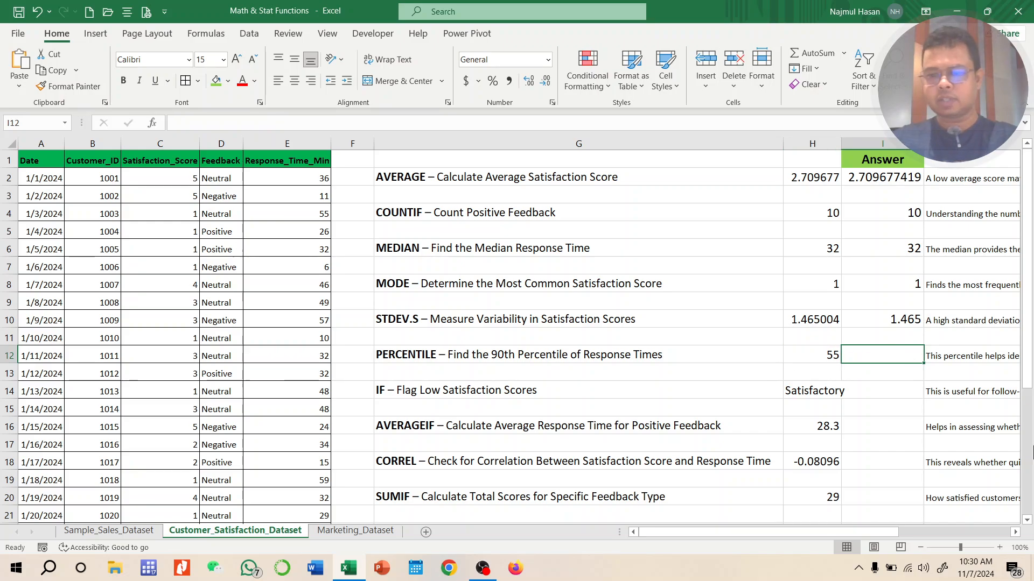
text(=perc)
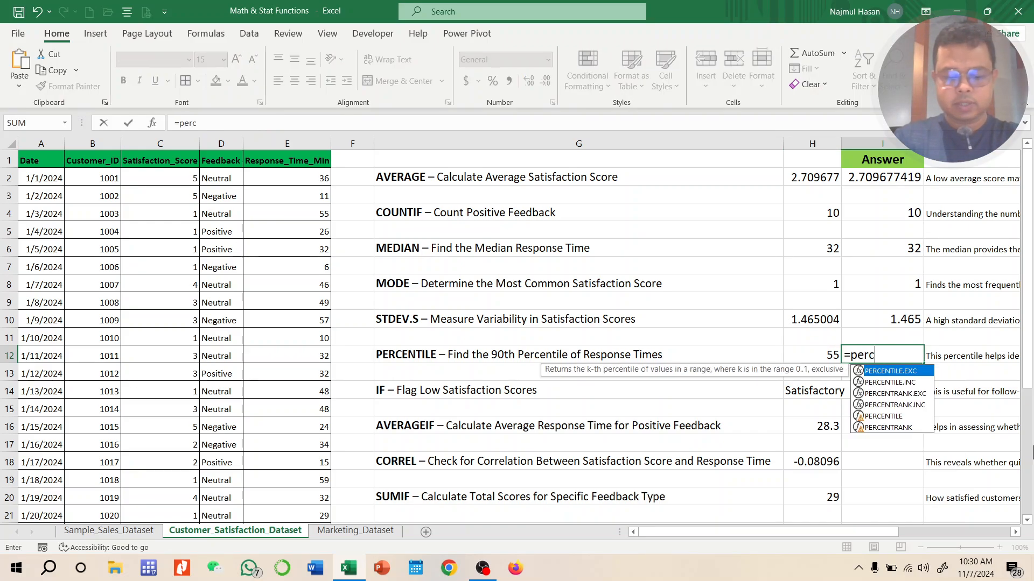
text(enti)
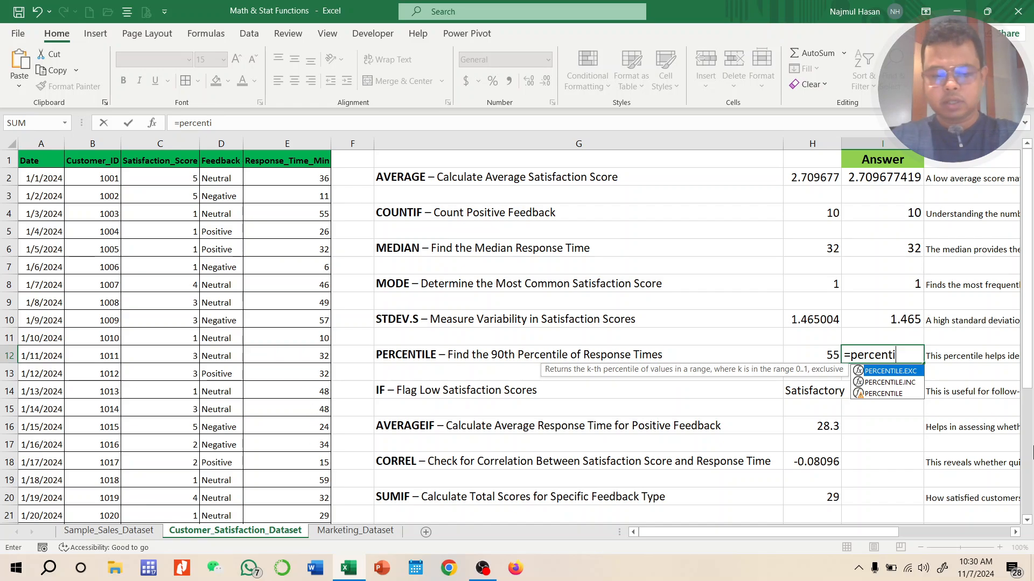
text(le()
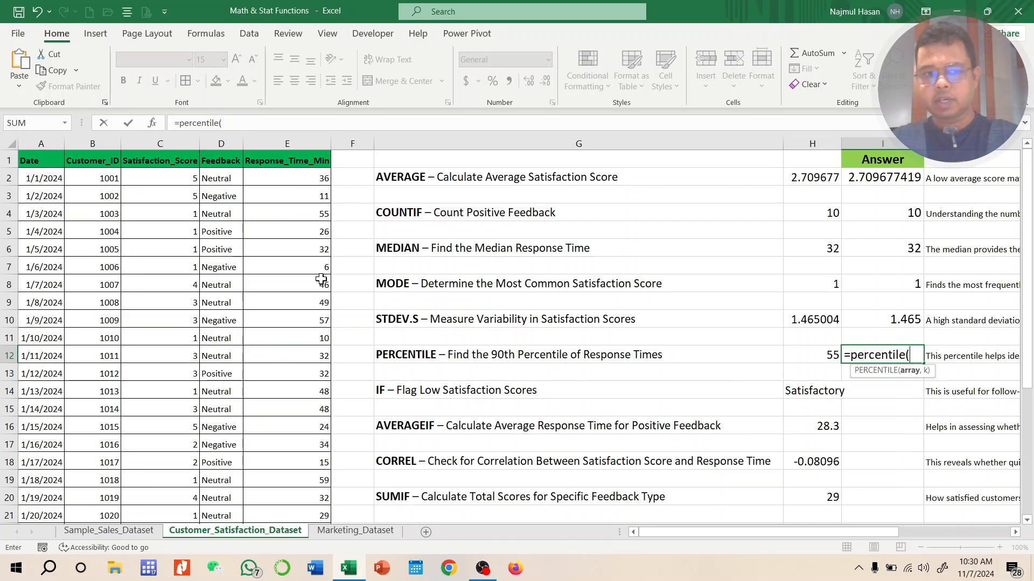
drag(321, 181, 345, 523)
scroll(721, 274, up, 5)
text(,)
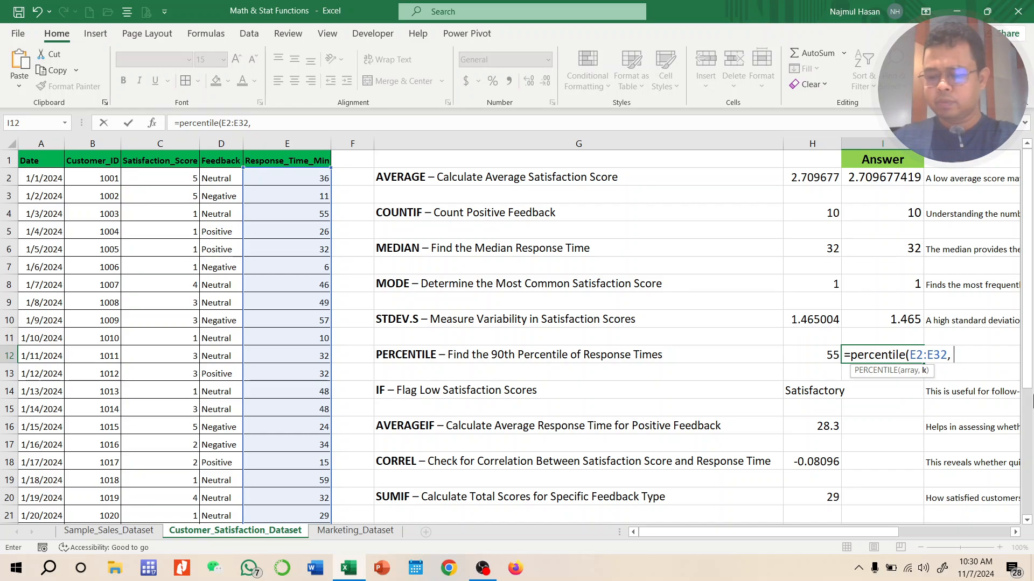
text(.0)
key(BackSpace)
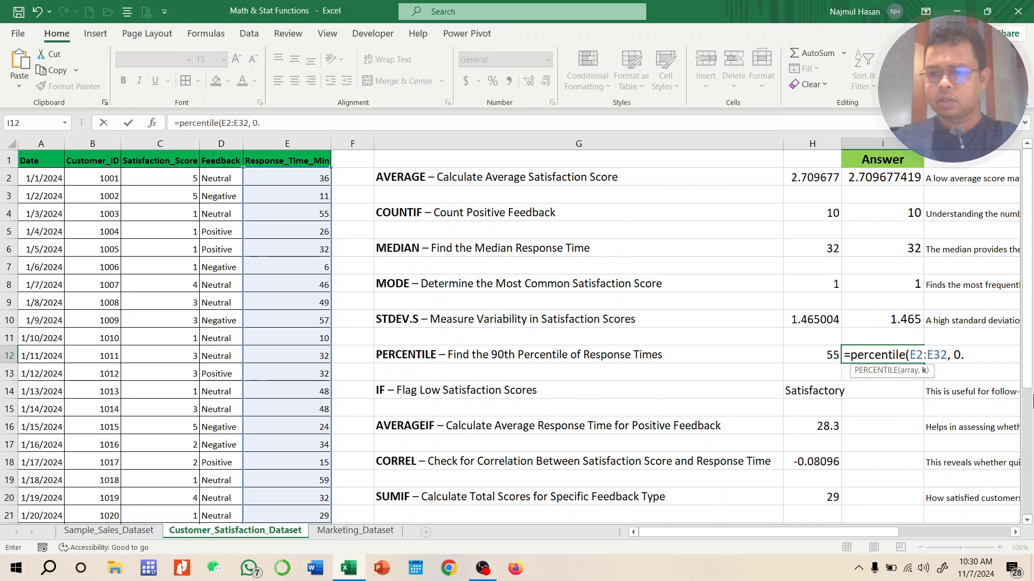
text(9)
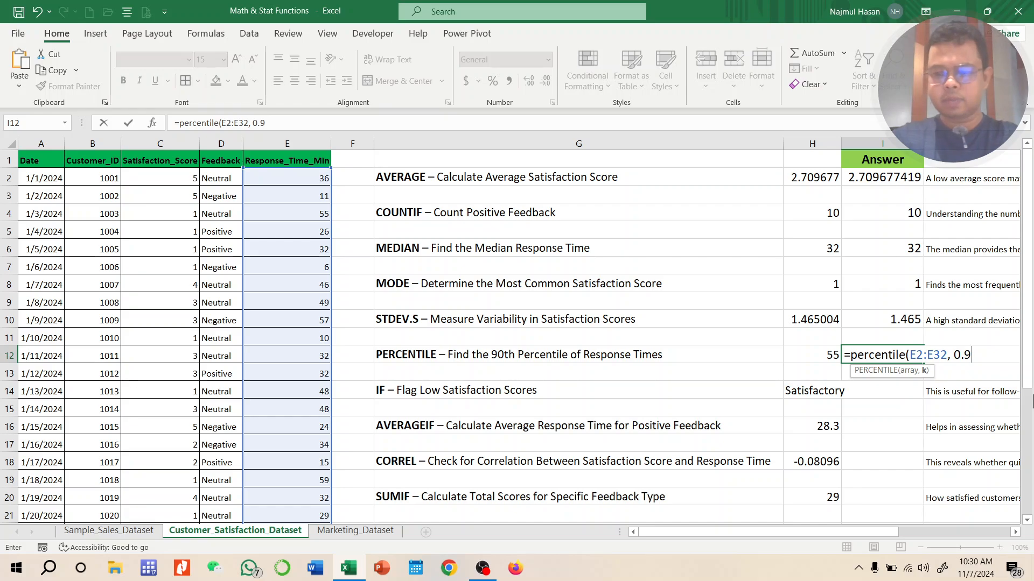
text())
key(Return)
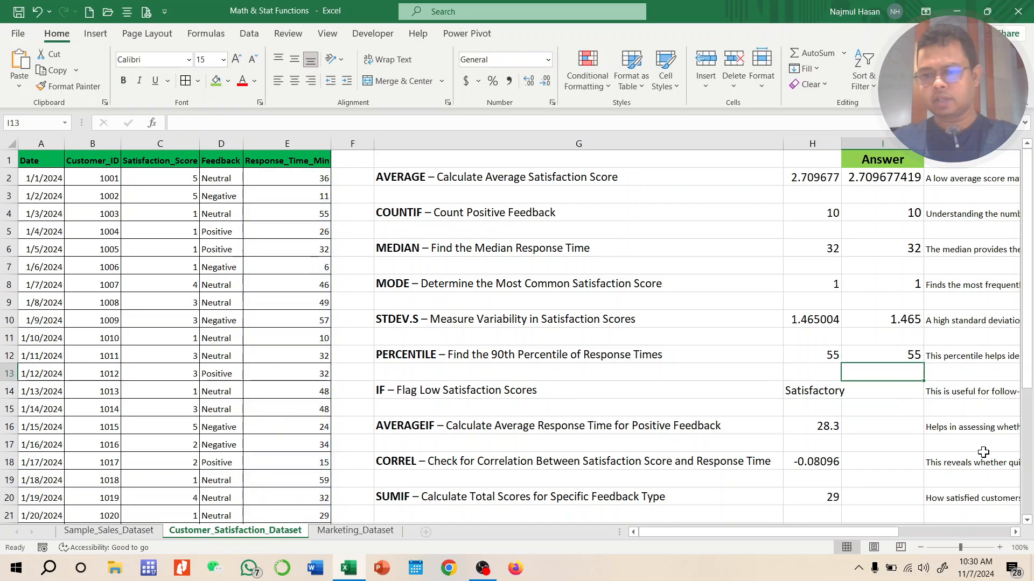
Change the k value of the PERCENTILE formula in I12 to 0.8.
click(900, 355)
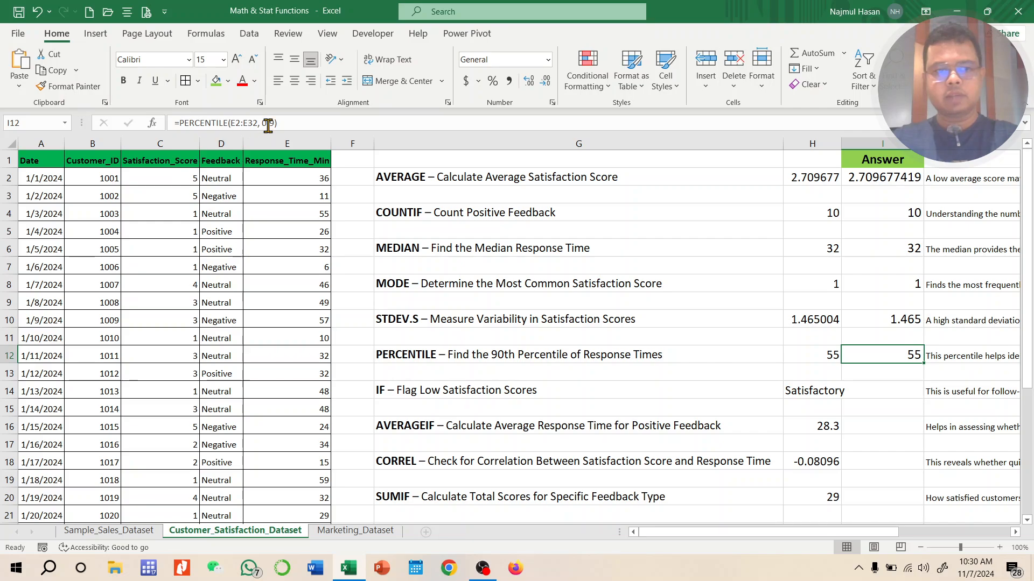
click(274, 123)
key(Left)
key(BackSpace)
text(8)
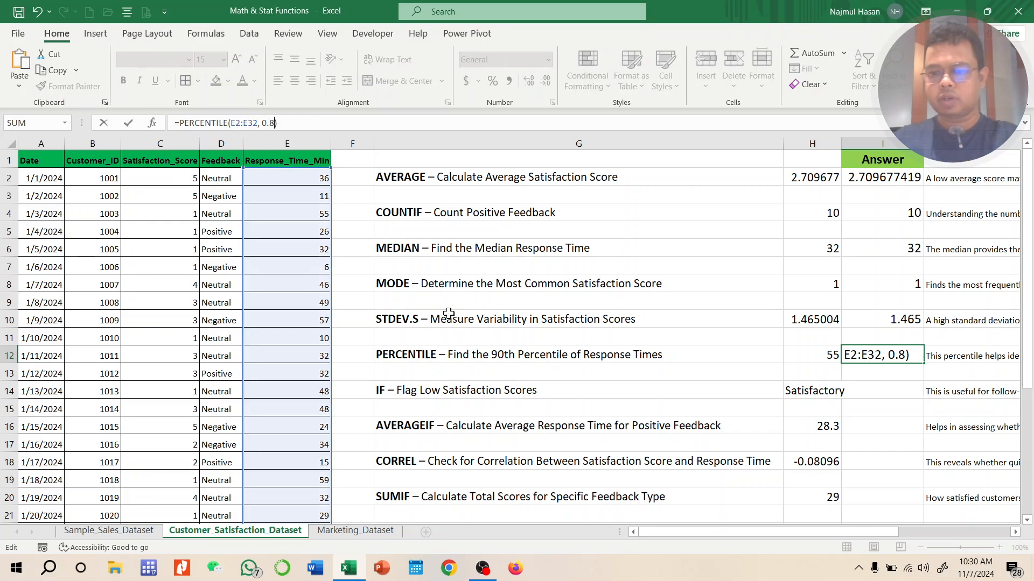
key(Return)
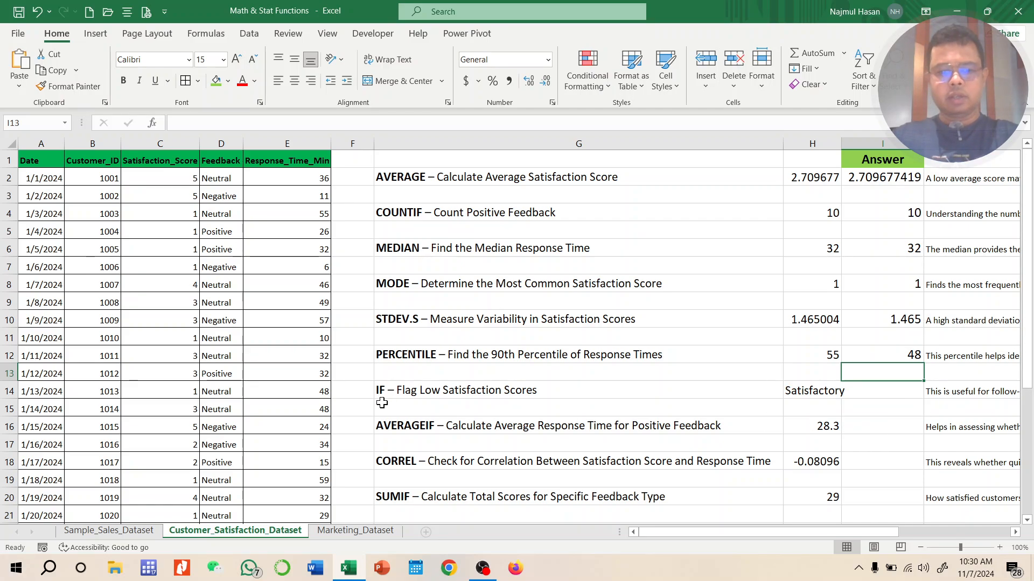
Examine the sample IF formula in H14 and the Satisfaction_Score column that it tests.
click(817, 392)
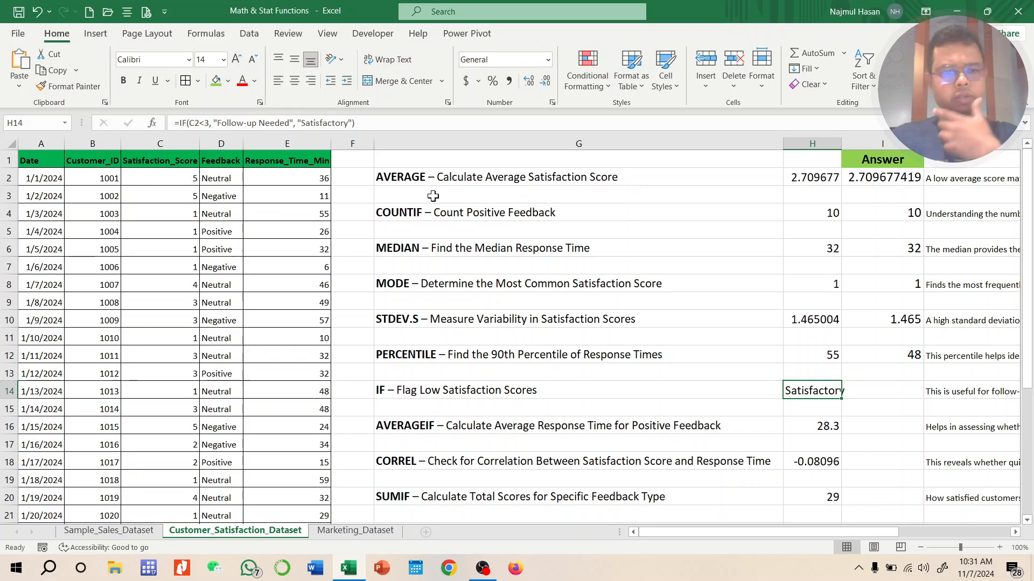
scroll(187, 429, down, 6)
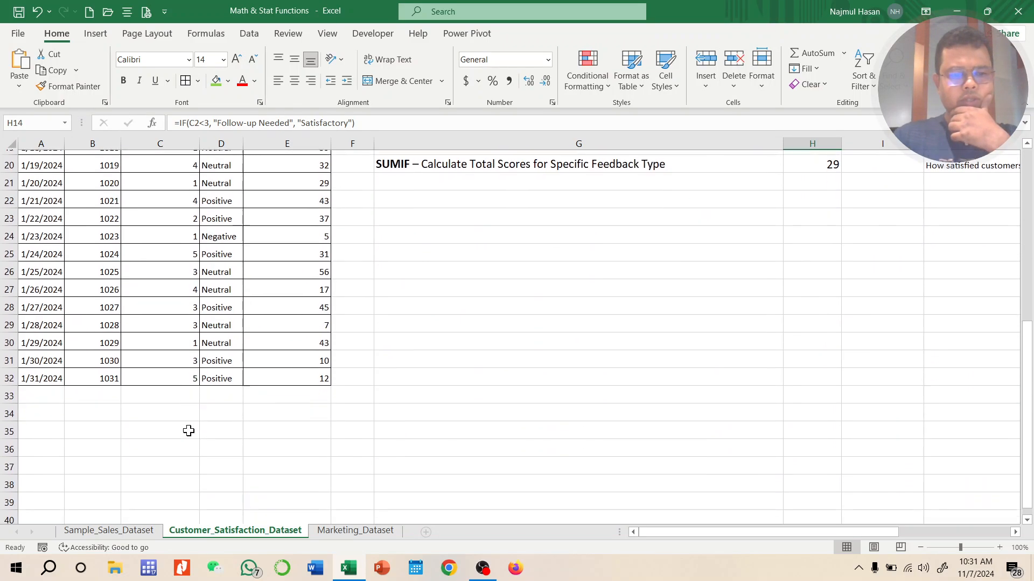
scroll(187, 429, up, 6)
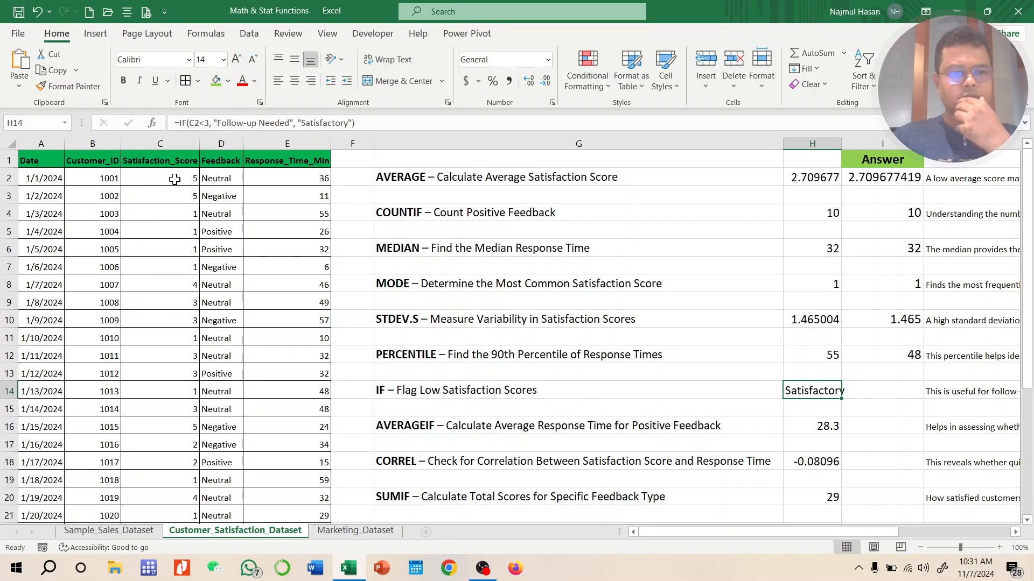
click(177, 152)
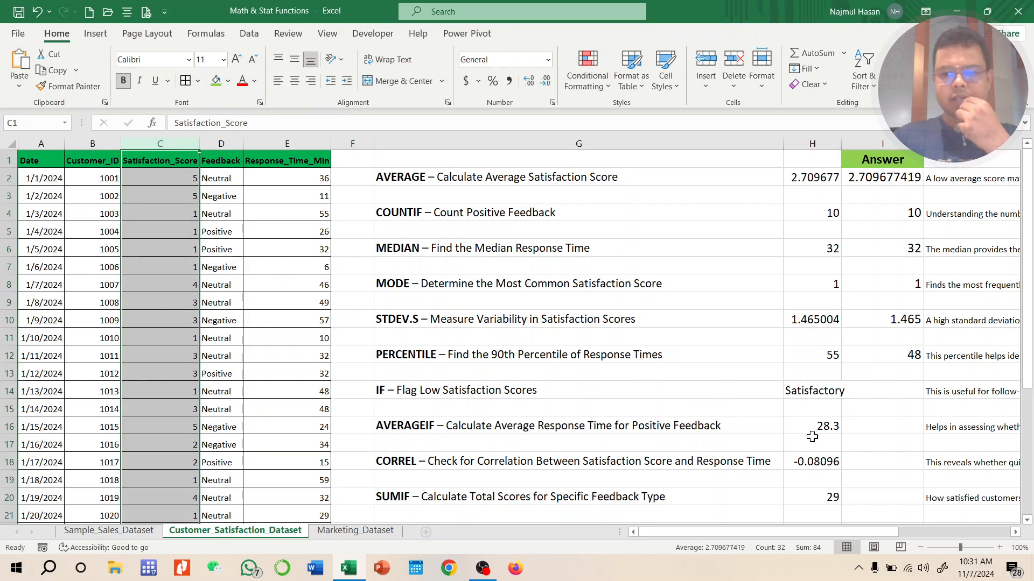
click(836, 389)
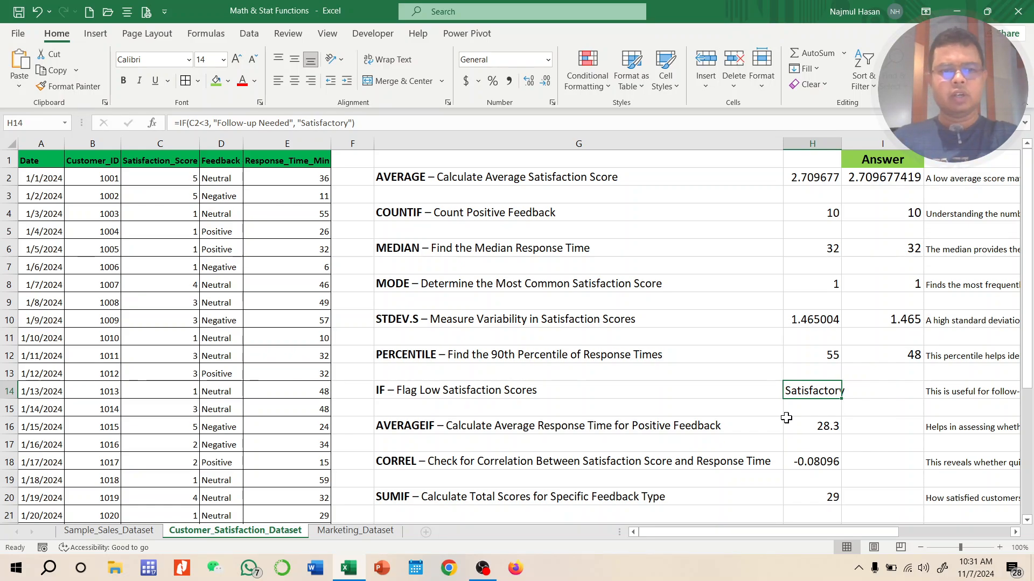
click(868, 389)
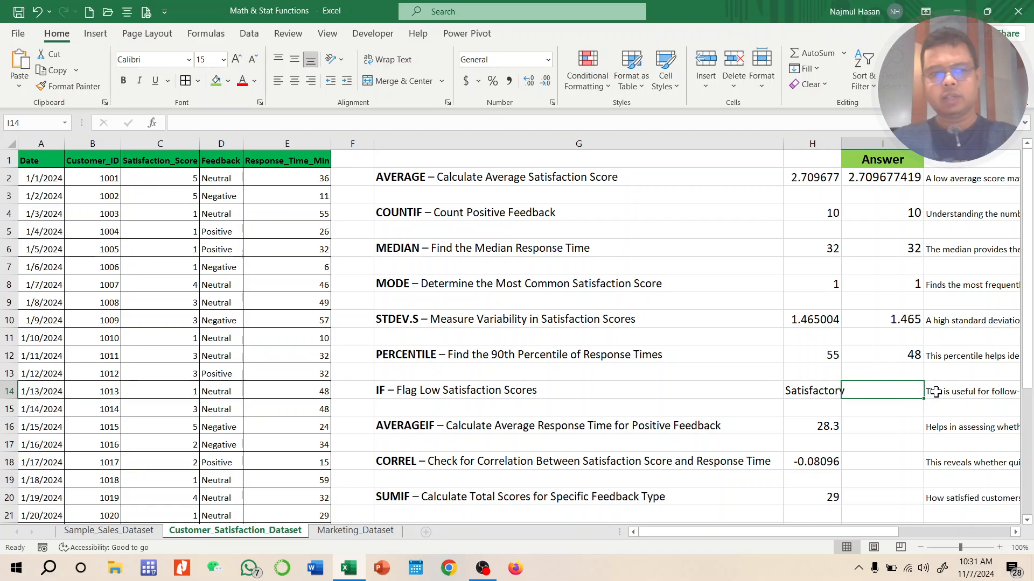
click(815, 396)
Start an IF formula in I14 with the logical test C2:C32<3 on the satisfaction scores.
click(876, 388)
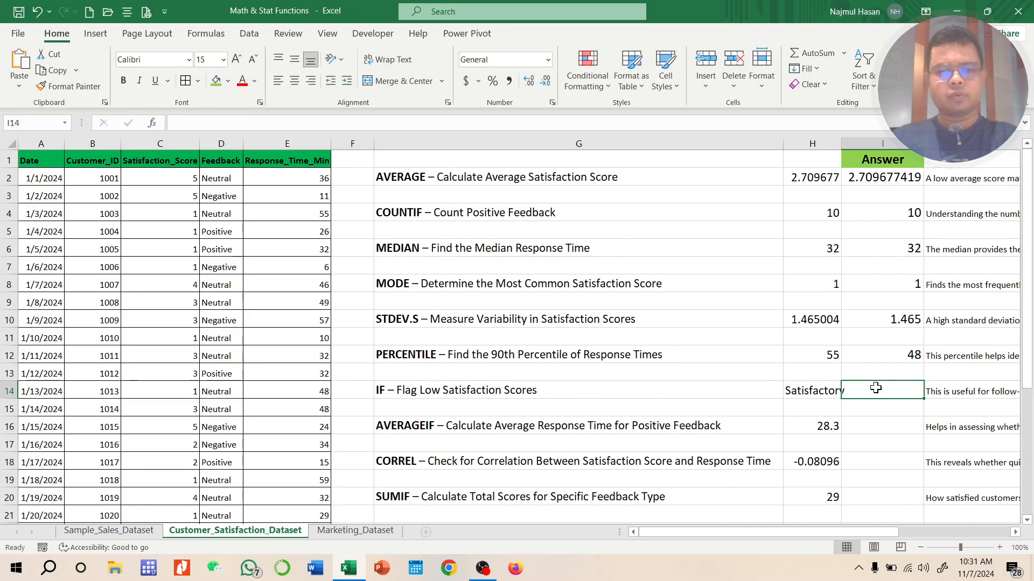
key(F2)
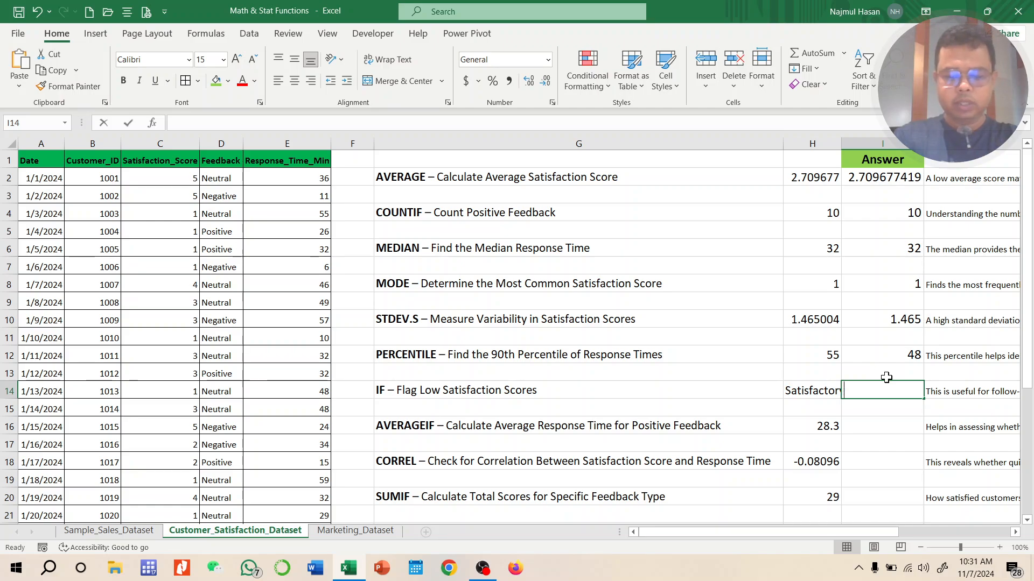
text(=if)
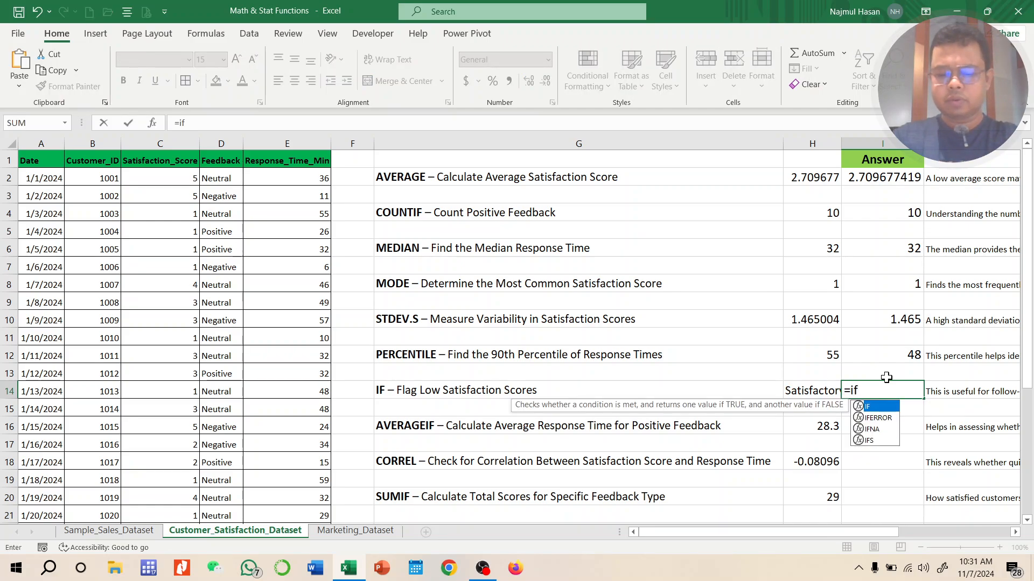
text(()
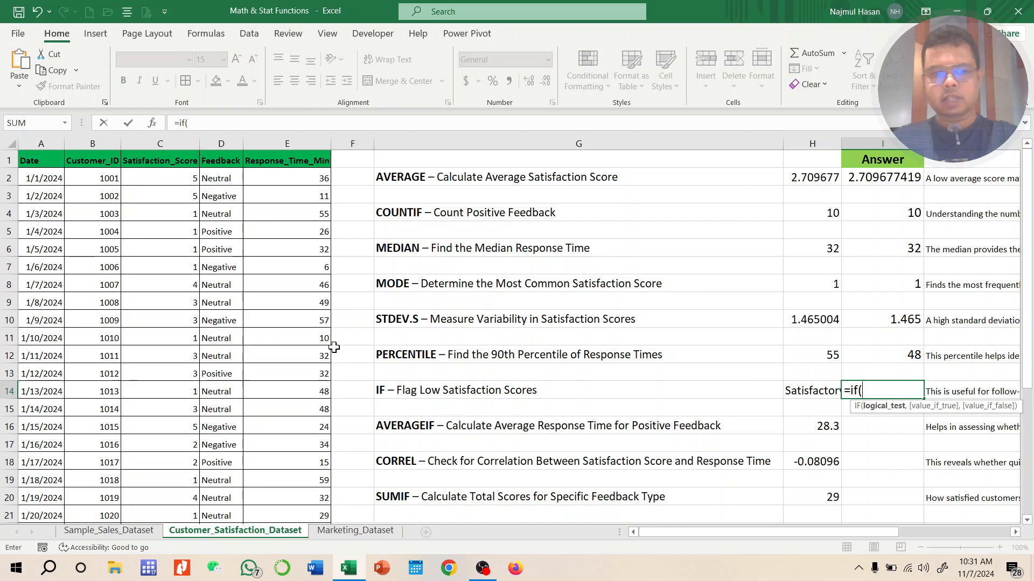
click(172, 179)
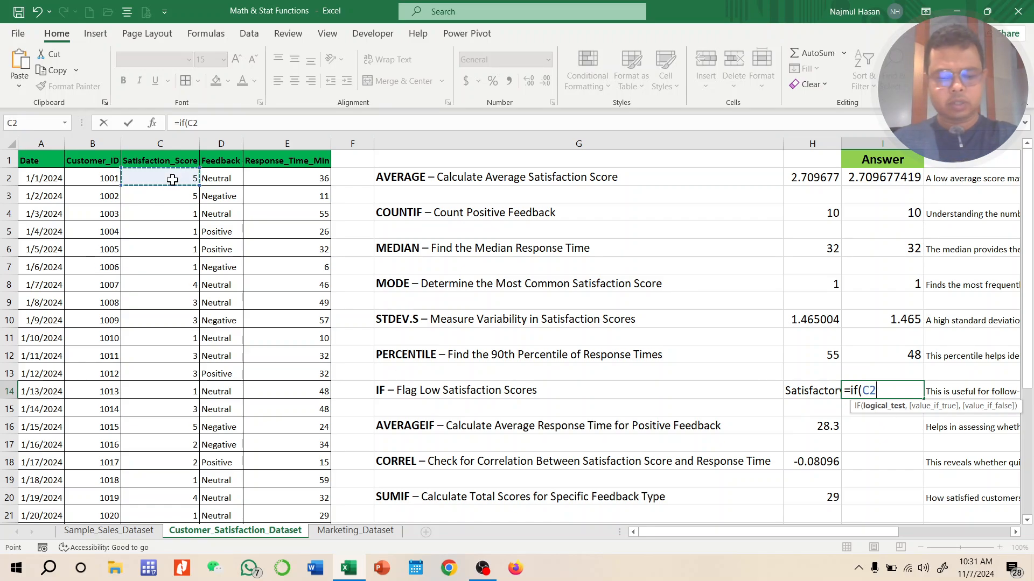
key(ctrl+shift+Down)
scroll(651, 215, up, 4)
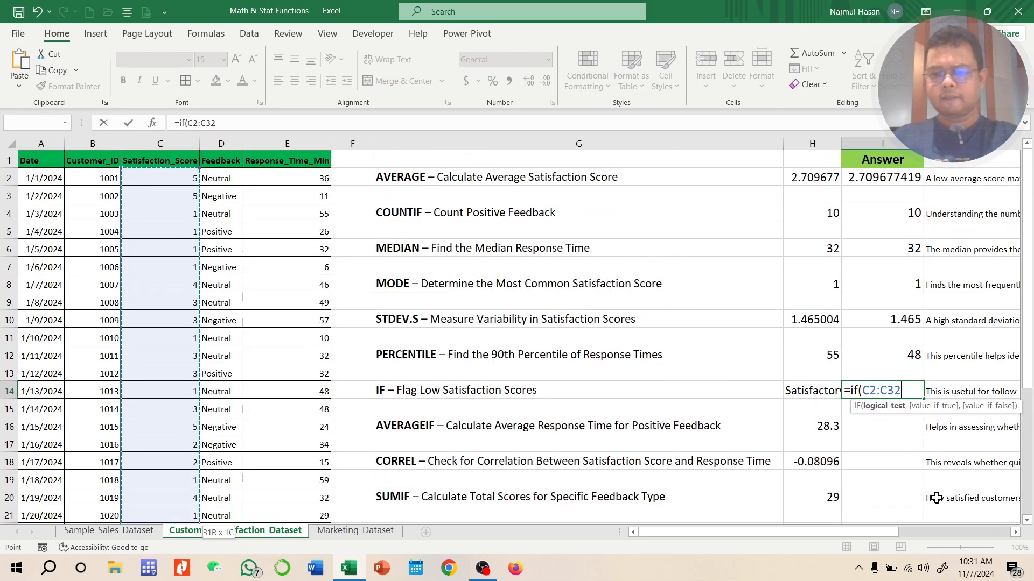
text(,)
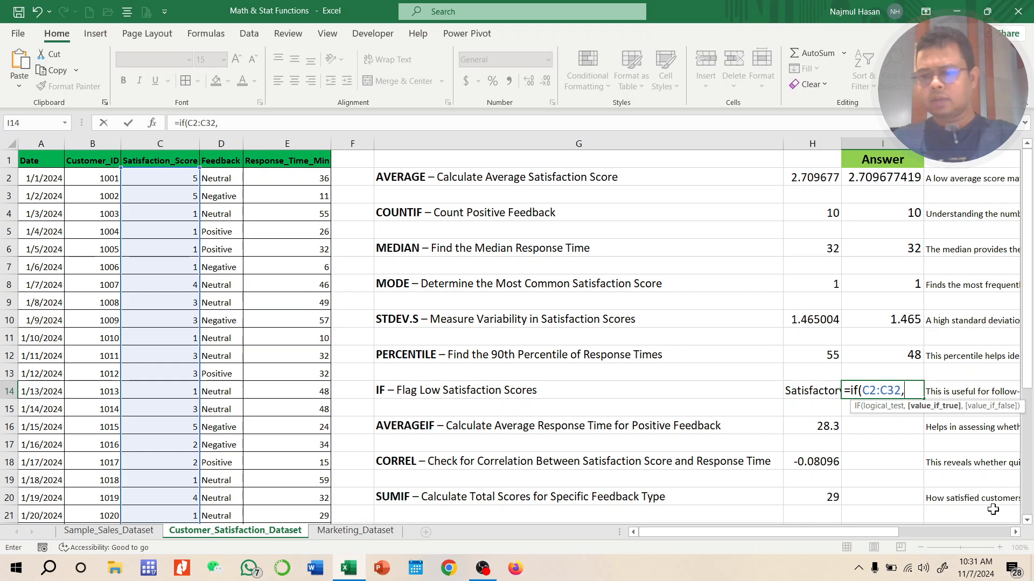
key(BackSpace)
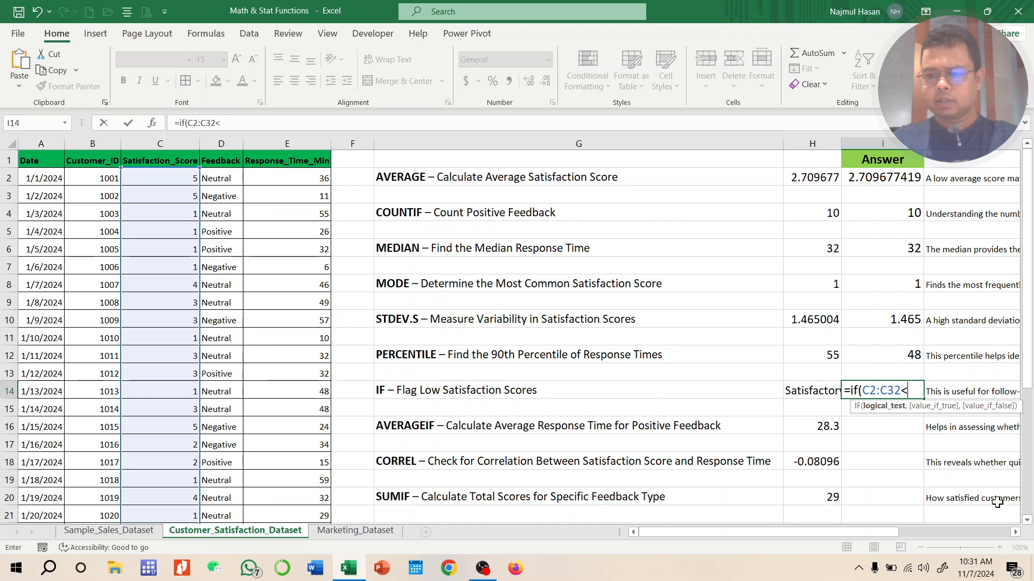
text(<3,)
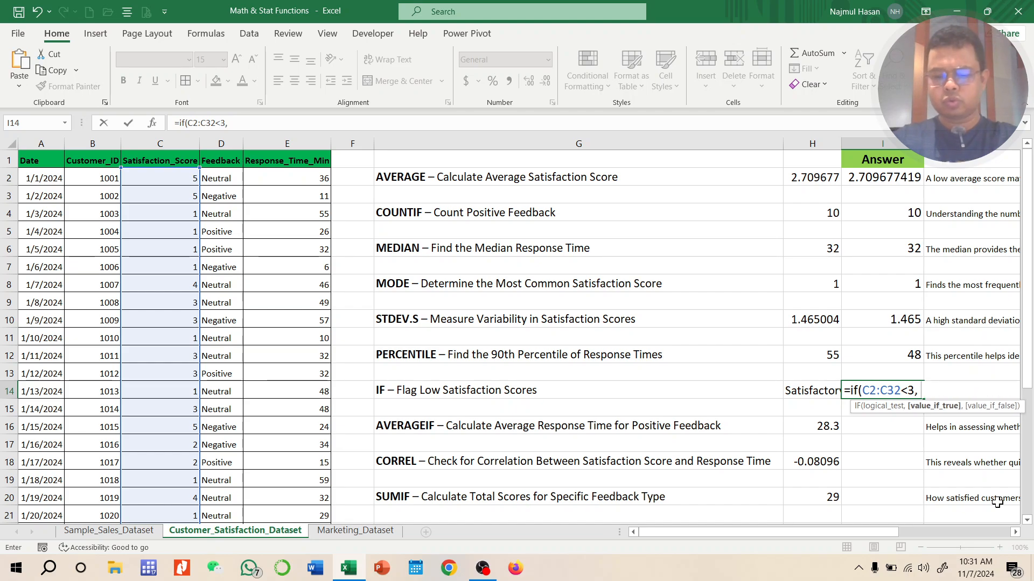
Complete the IF formula in I14 with "Need Improvement" as the true value and "Satisfied" as the false value.
text( "Need )
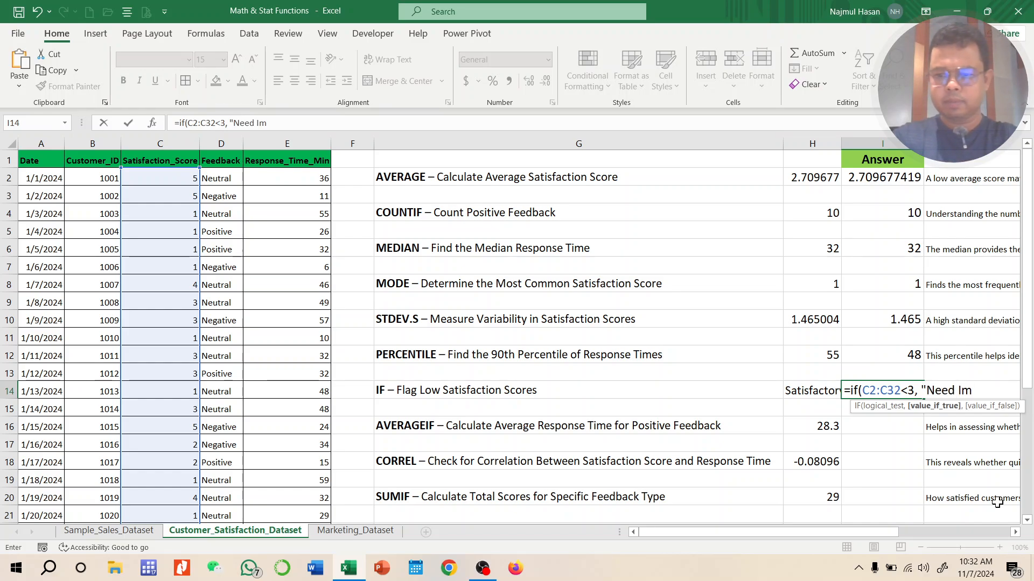
text(Imp)
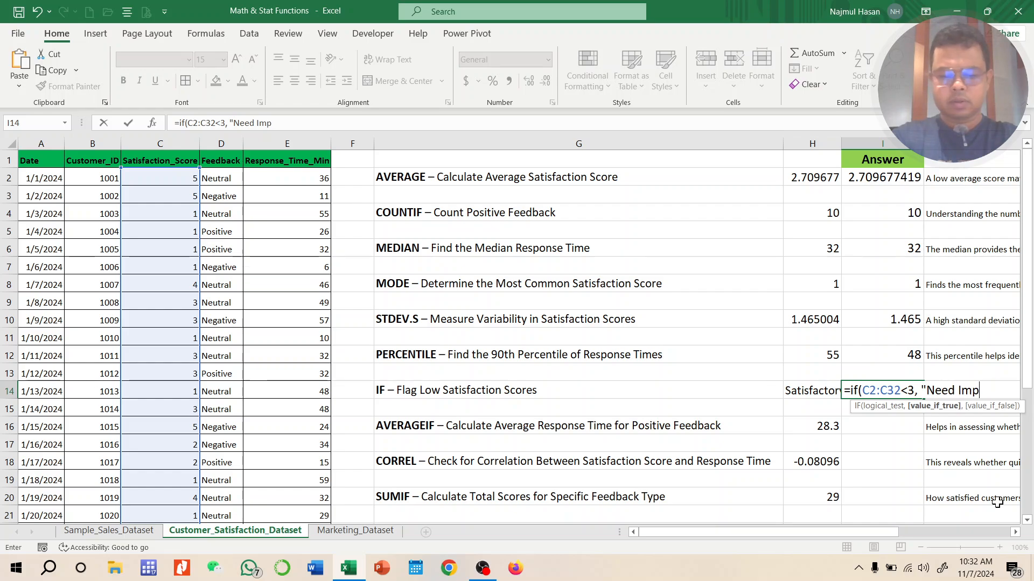
text(rovemen)
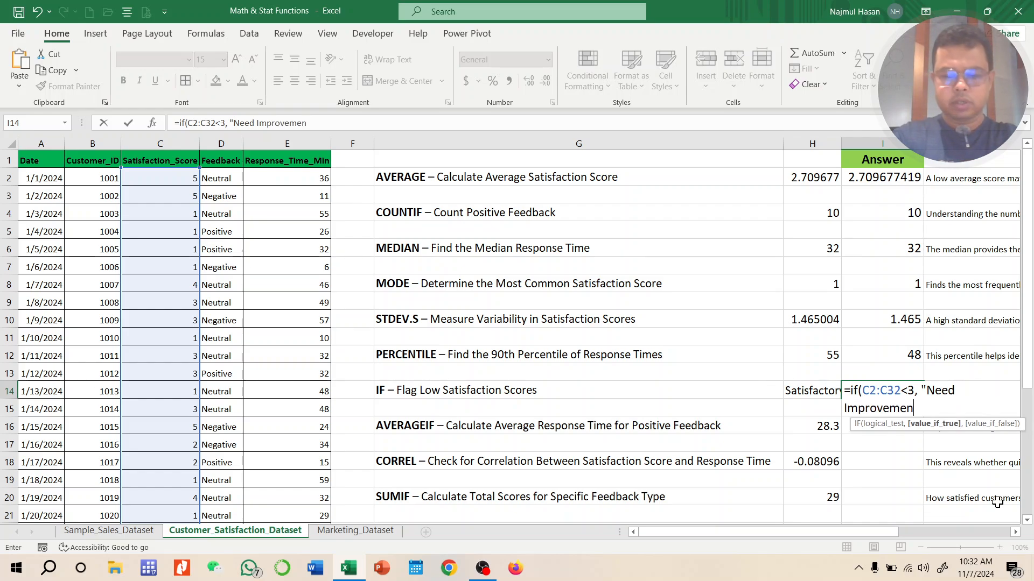
text(t")
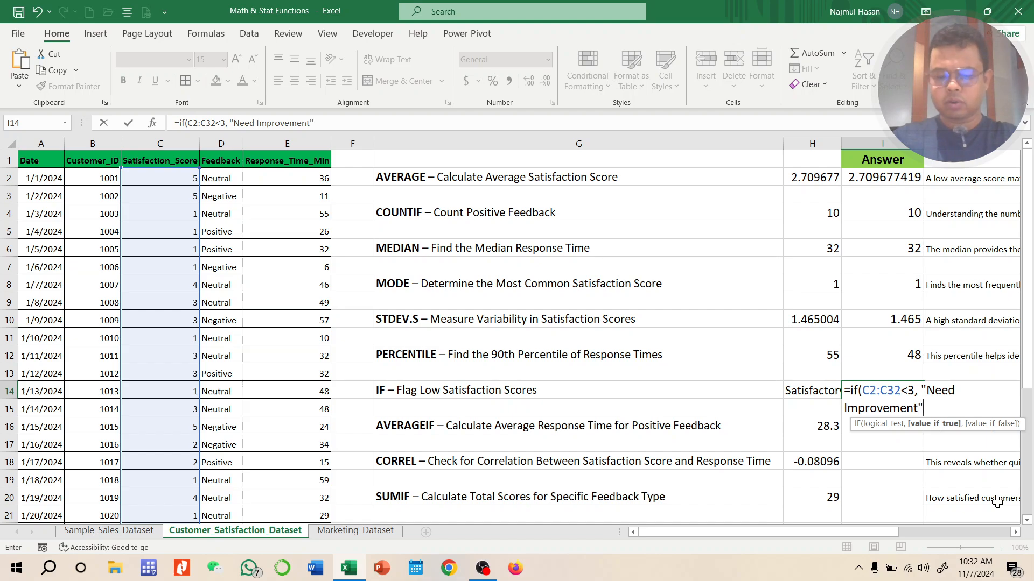
text(,)
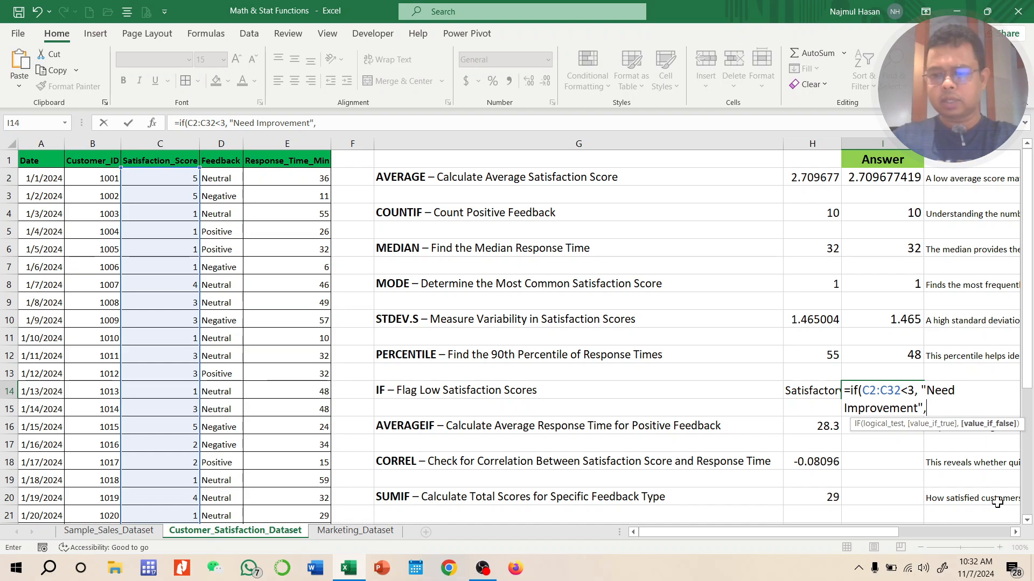
text( "Satis)
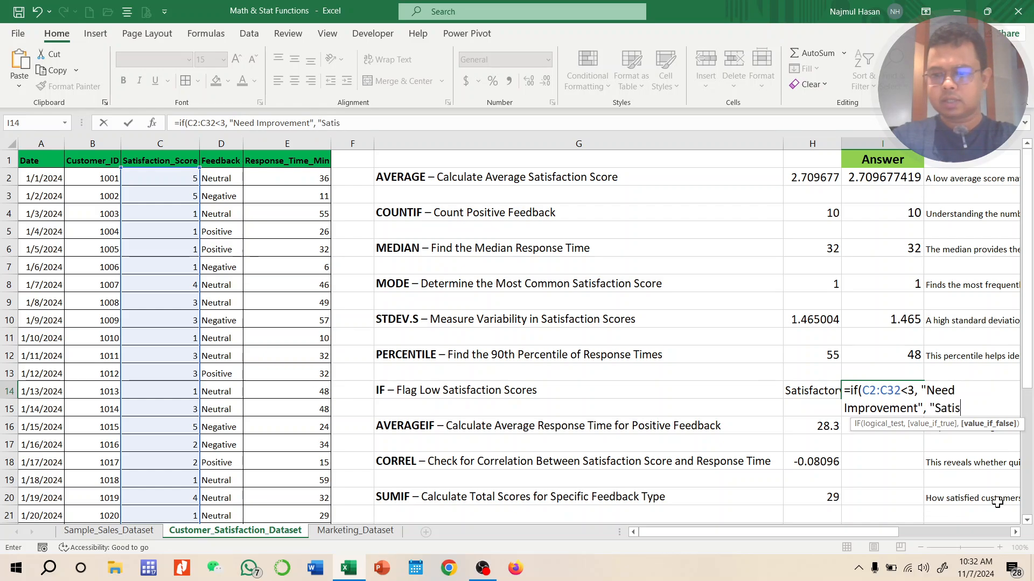
text(fied")
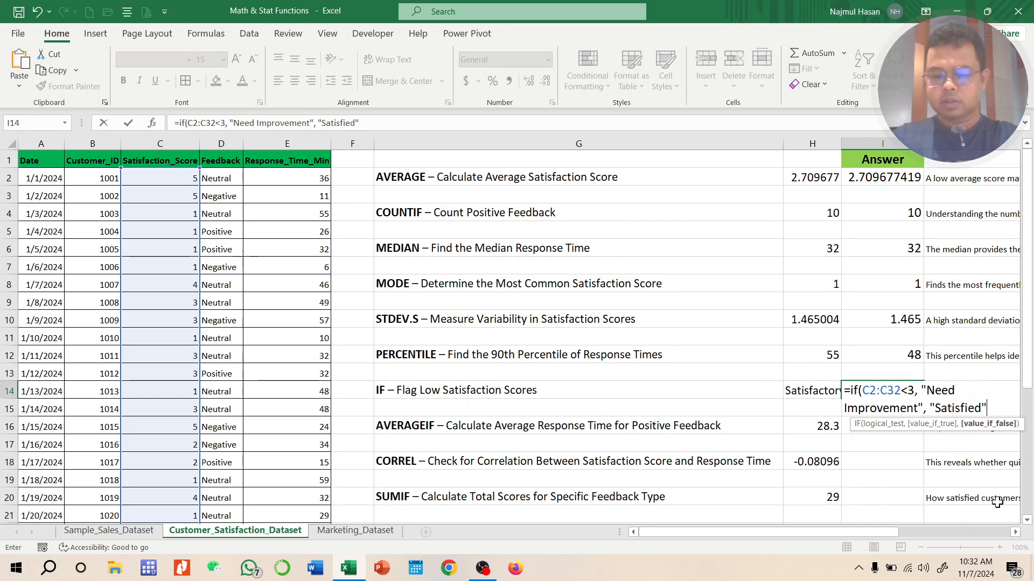
text())
key(Return)
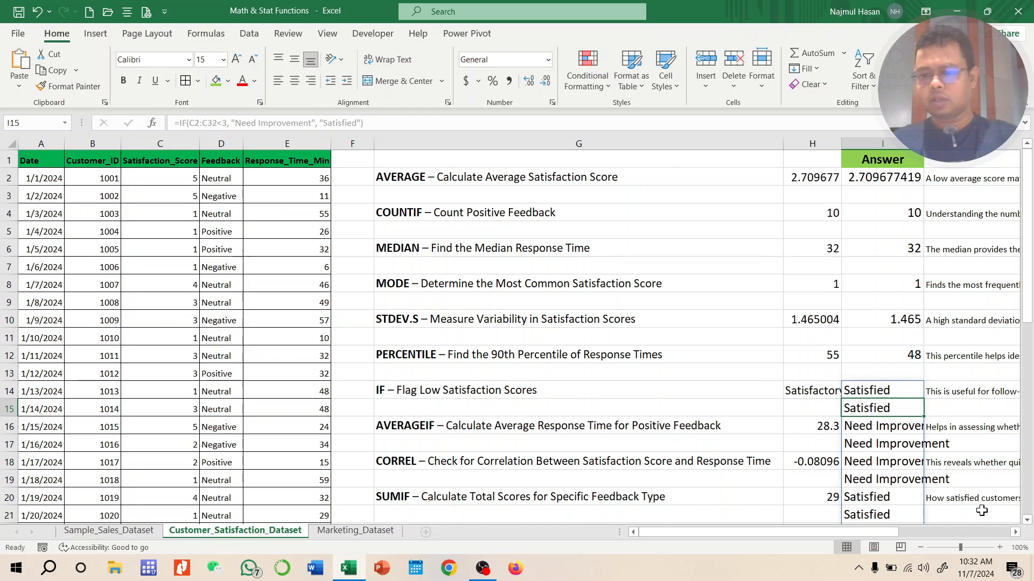
Examine the IF results down column I from I14 and the formula behind them.
click(743, 415)
scroll(941, 411, down, 2)
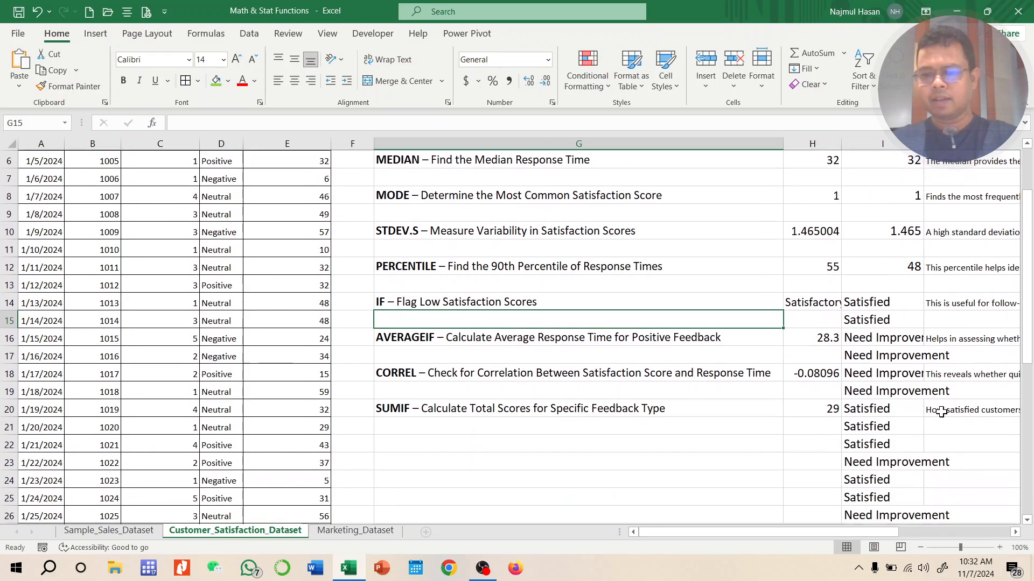
scroll(829, 409, down, 1)
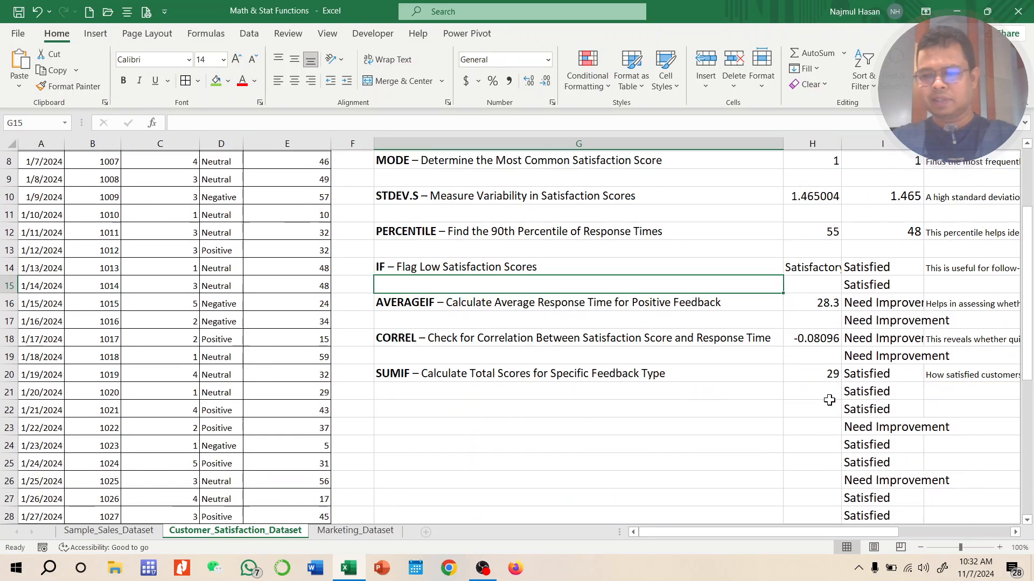
scroll(902, 461, down, 15)
scroll(884, 477, up, 17)
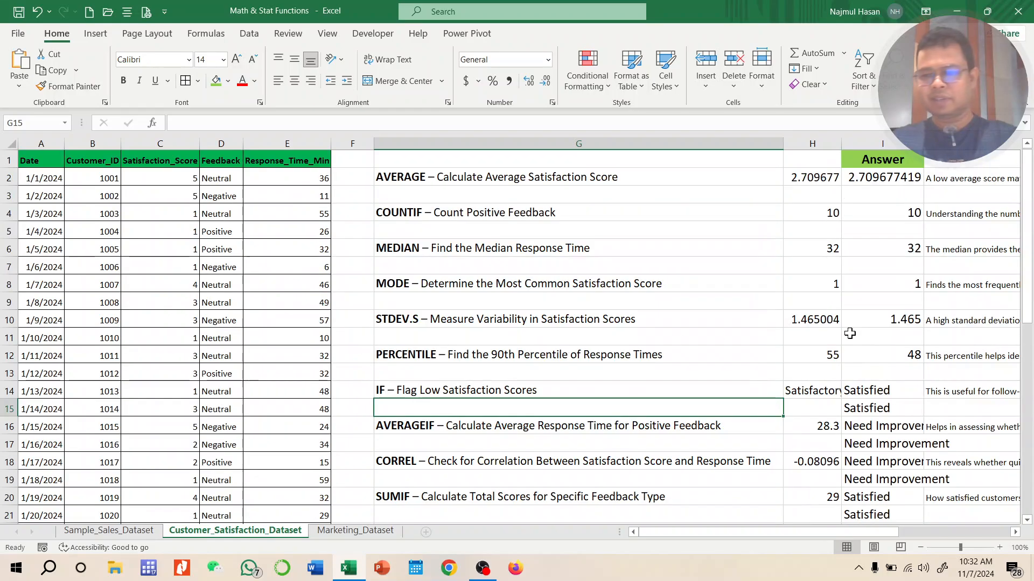
click(868, 392)
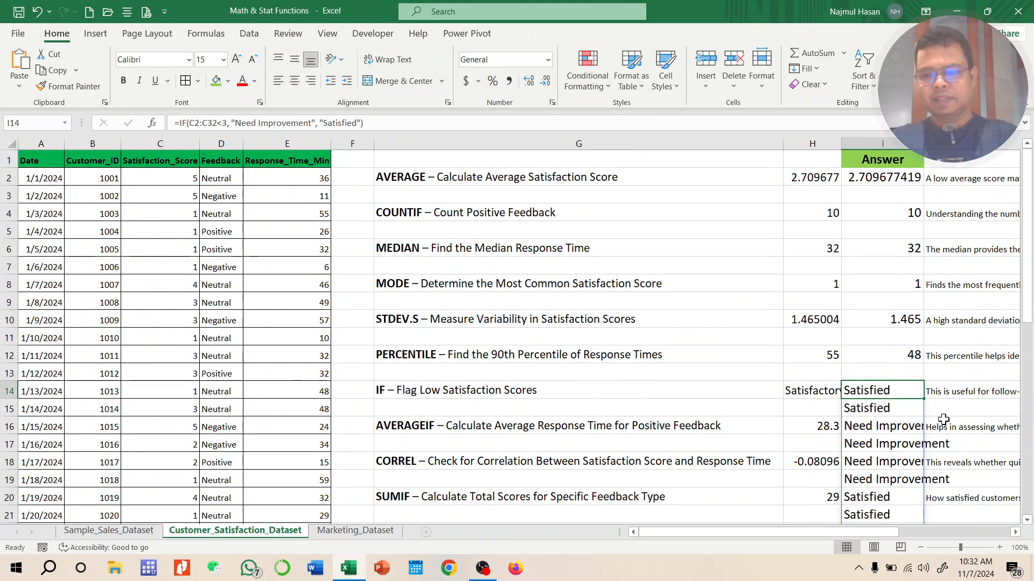
scroll(943, 419, down, 3)
scroll(465, 330, up, 3)
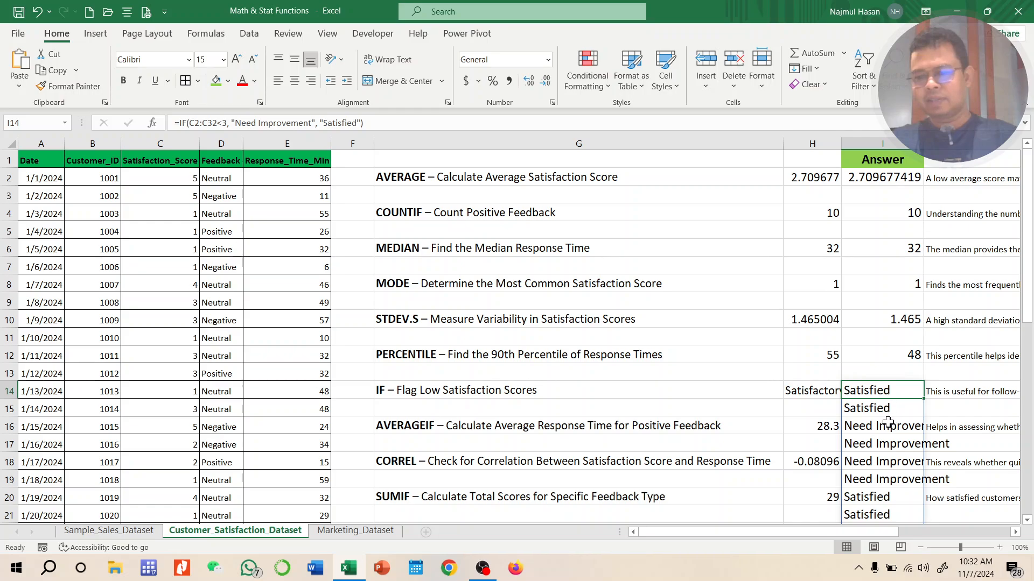
Change the logical test of the IF formula in I14 to check only C2<3.
double_click(888, 391)
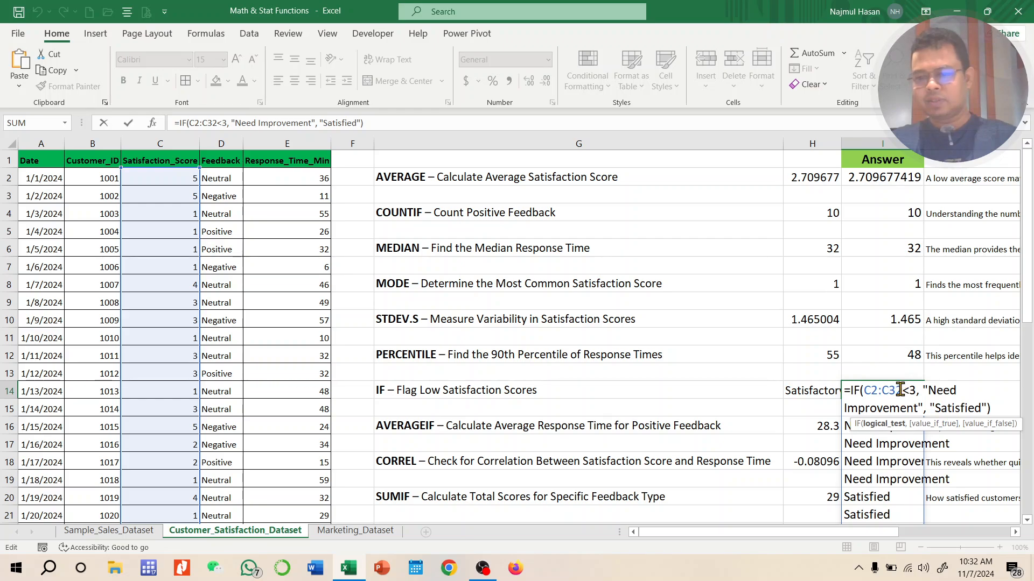
key(BackSpace)
key(BackSpace)
key(BackSpace)
key(BackSpace)
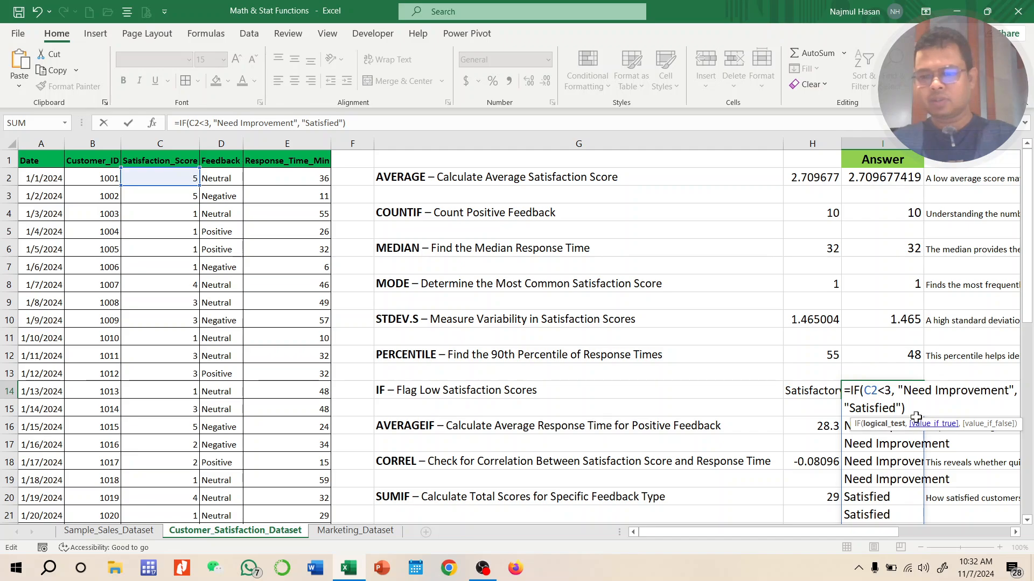
key(Return)
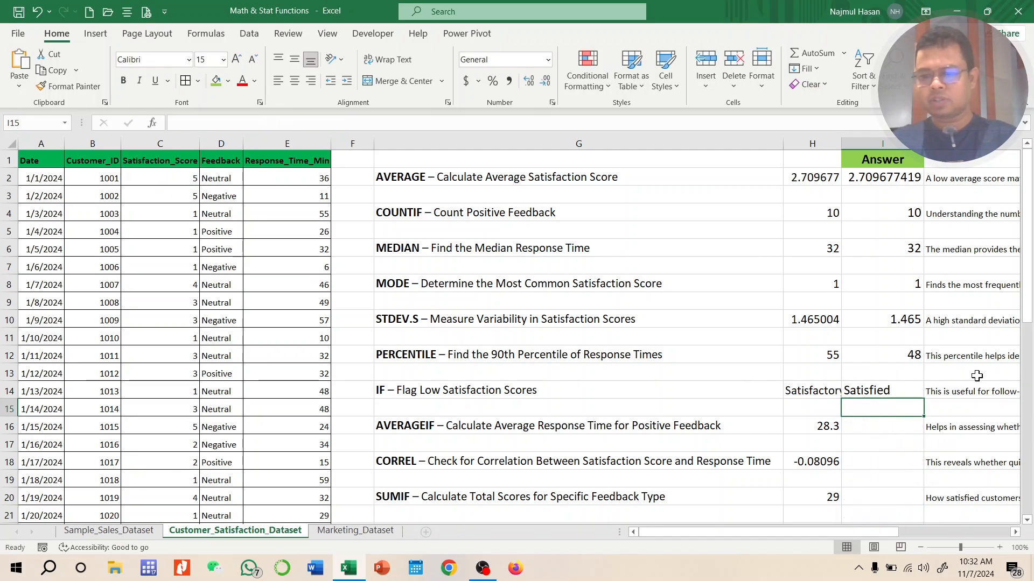
Set the satisfaction score in C2 to 2 to test the IF formula in I14, and autofit columns I and H.
double_click(904, 393)
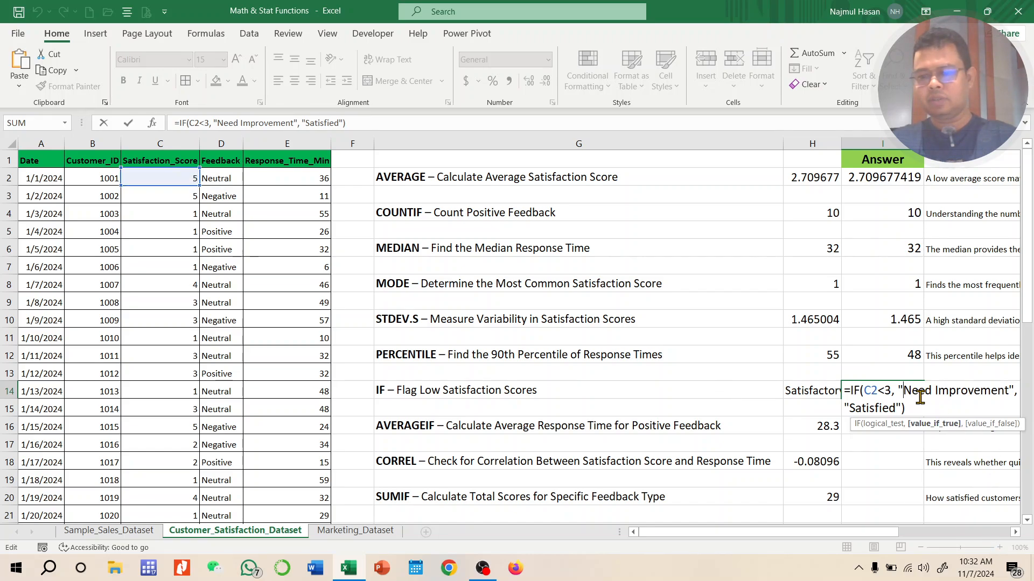
click(184, 177)
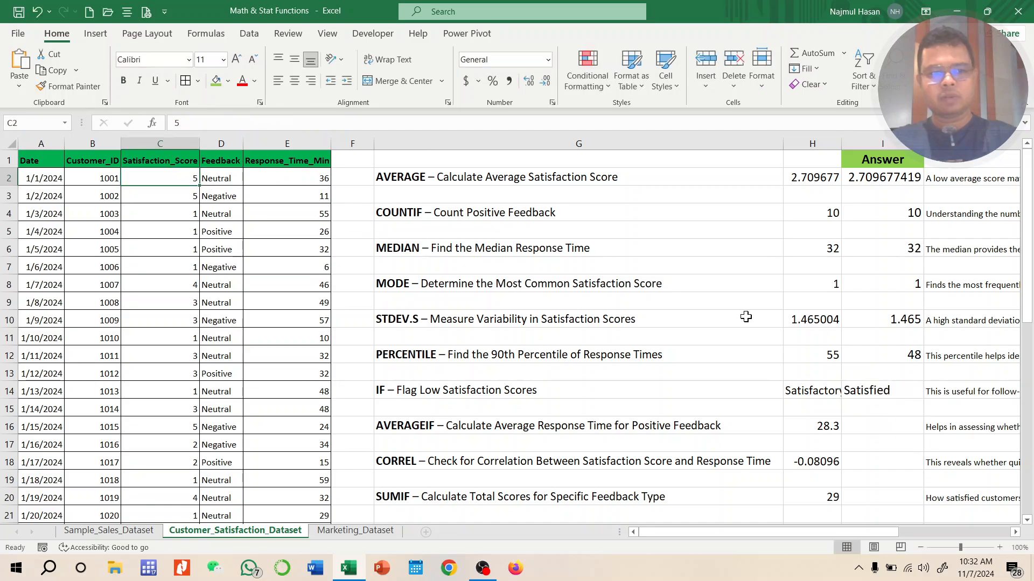
text(4)
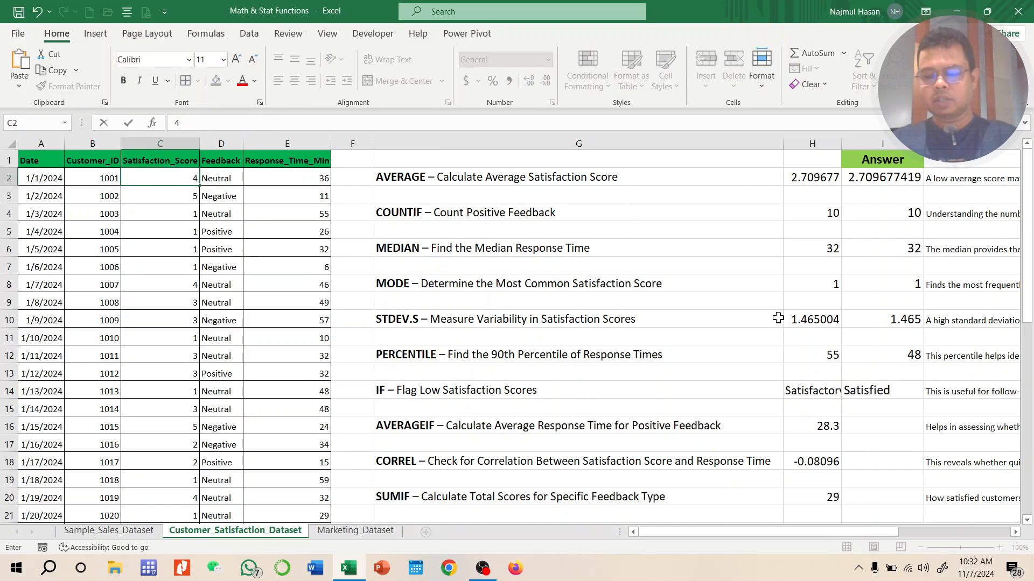
key(BackSpace)
text(2)
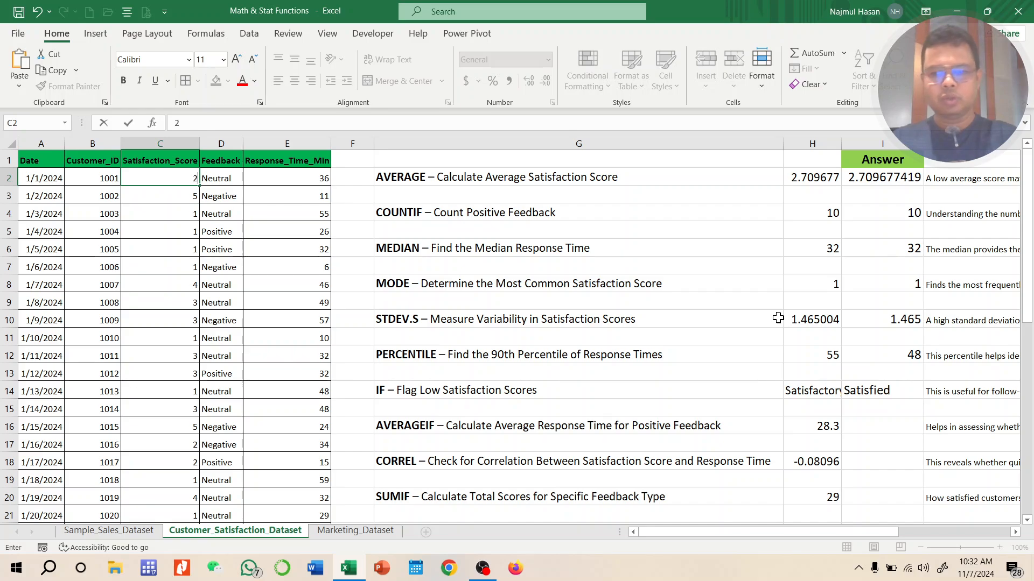
key(Return)
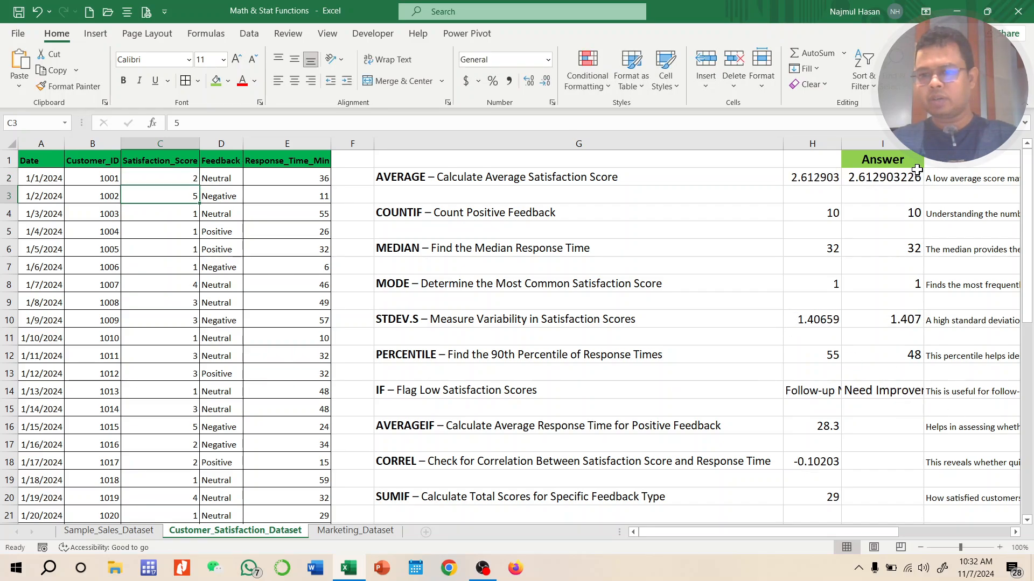
double_click(924, 144)
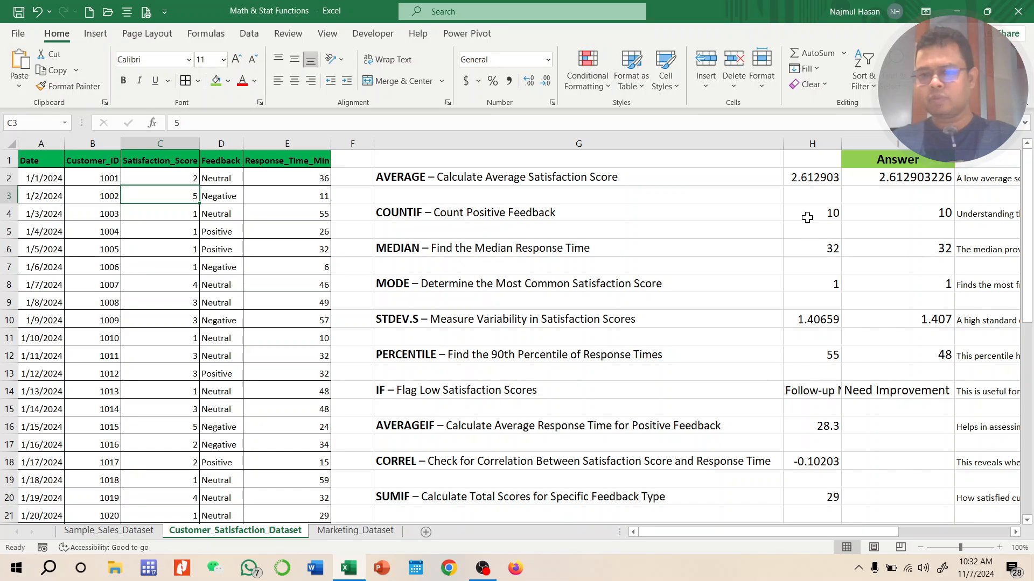
double_click(840, 149)
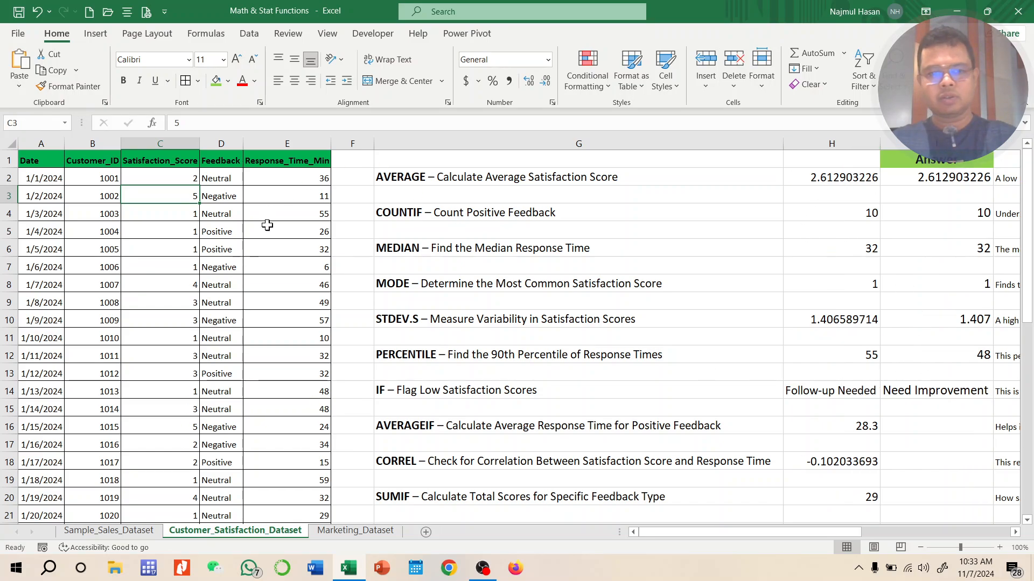
Set the satisfaction score in C2 back to 5 and narrow columns H and I.
click(183, 178)
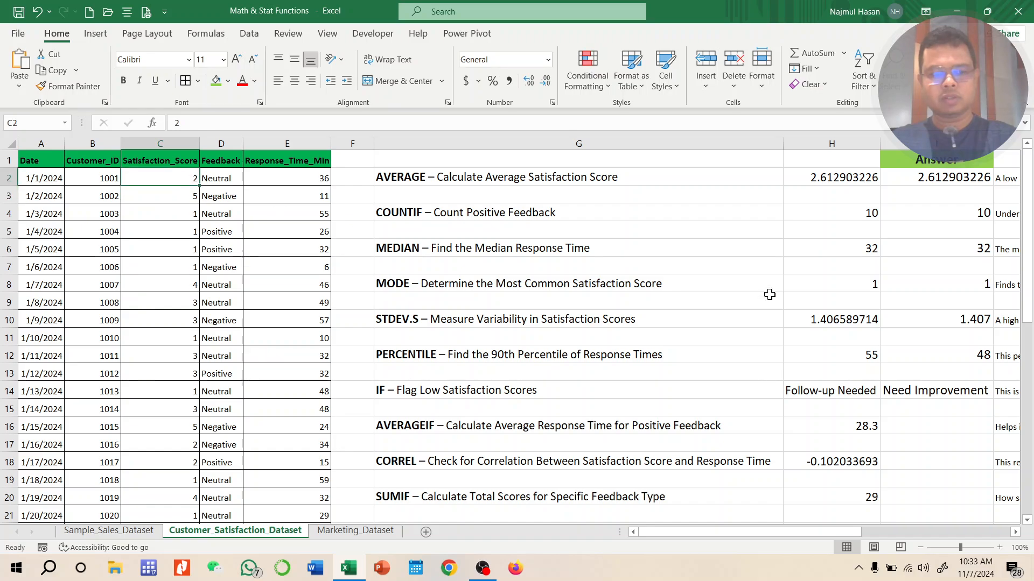
key(F2)
key(BackSpace)
text(5)
key(Return)
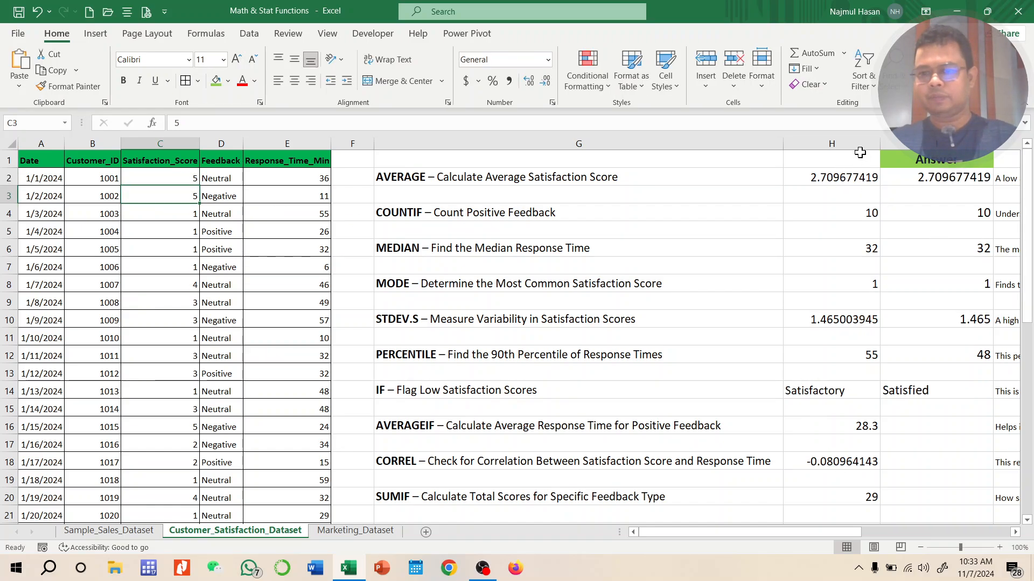
drag(879, 144, 838, 143)
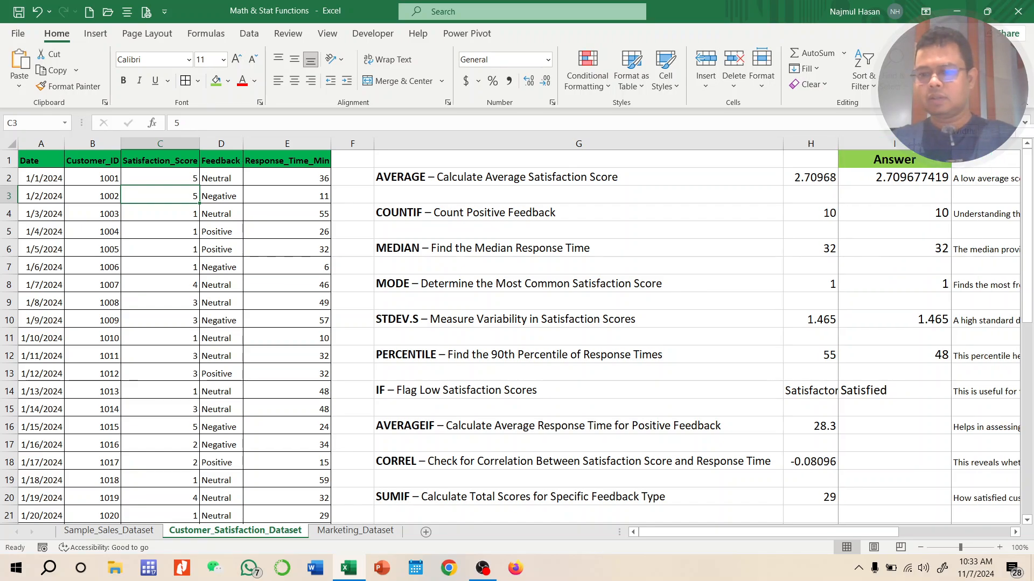
drag(950, 145, 914, 145)
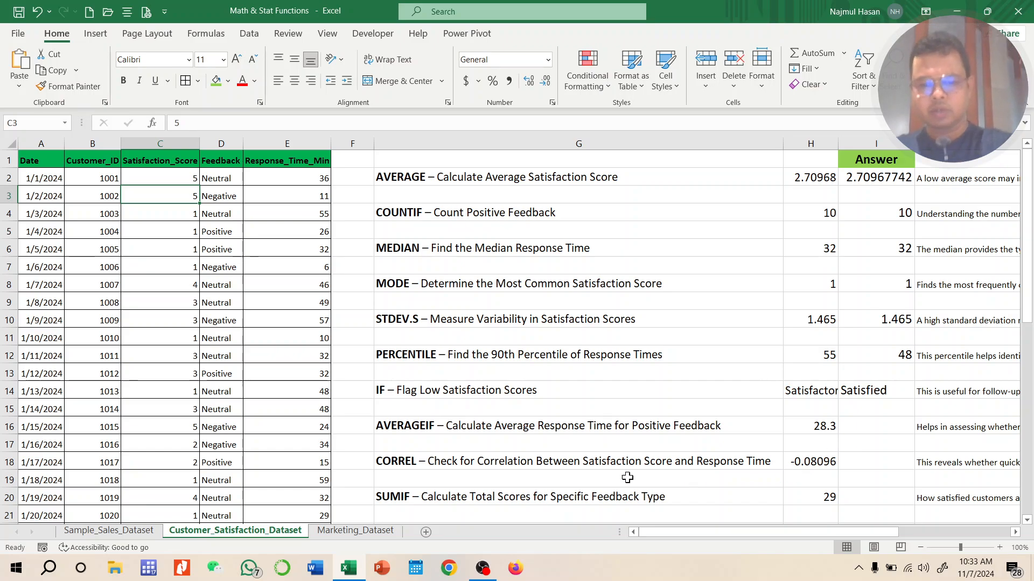
Review the Marketing_Dataset sheet's practice tasks in H2:H10 and their formula results in I2:I10.
scroll(497, 474, down, 2)
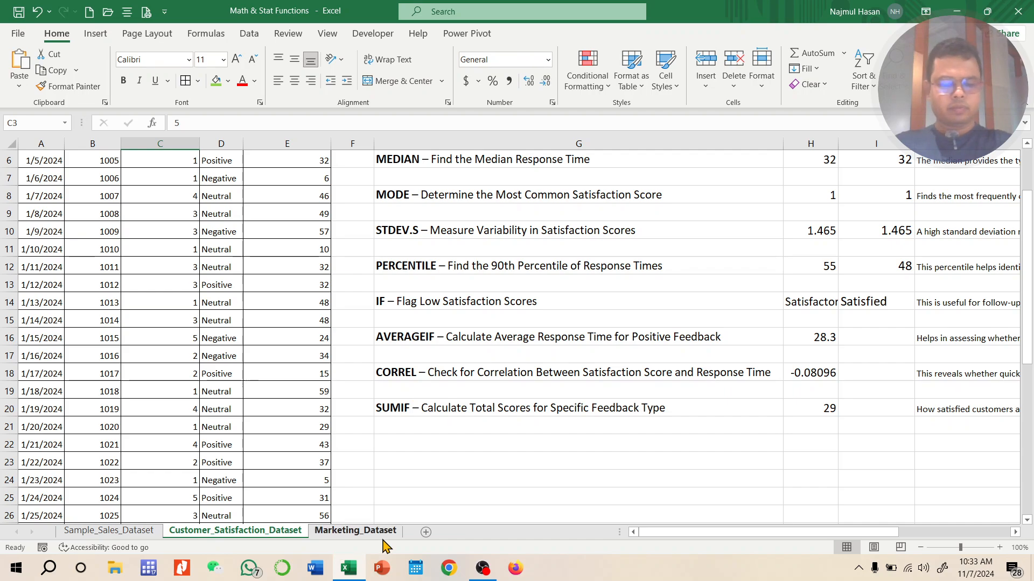
click(356, 531)
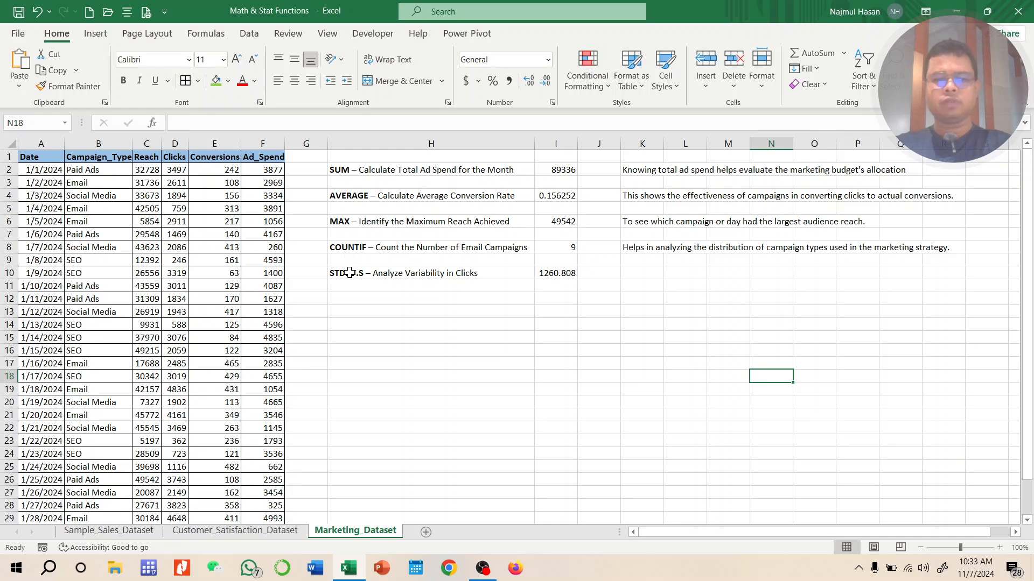
drag(562, 171, 556, 273)
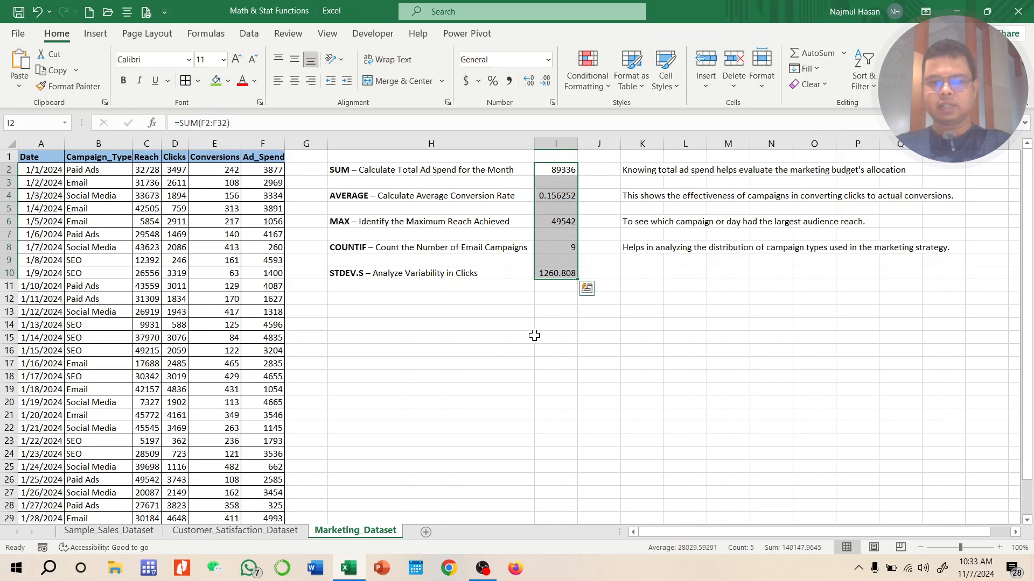
click(496, 372)
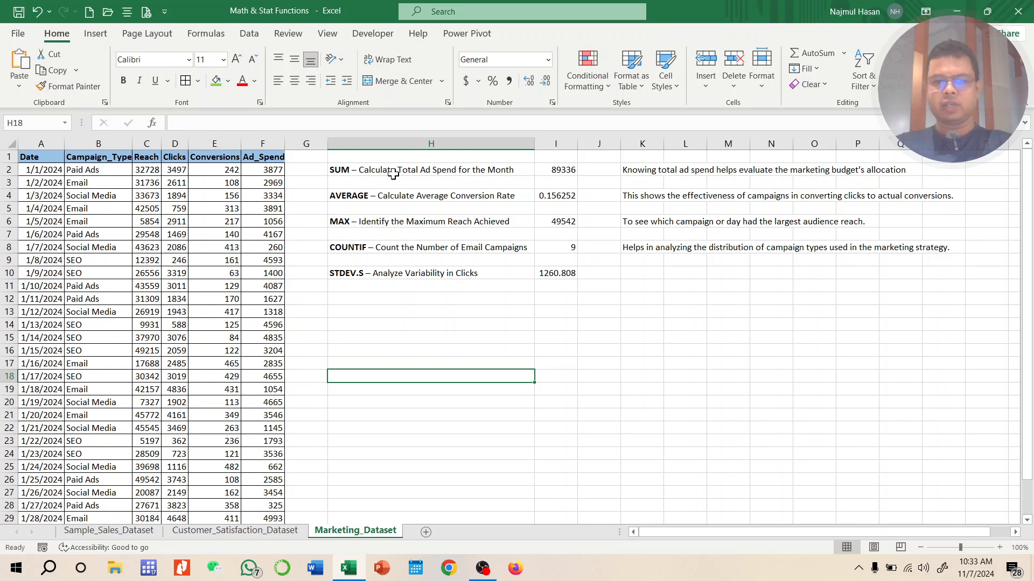
drag(423, 169, 423, 275)
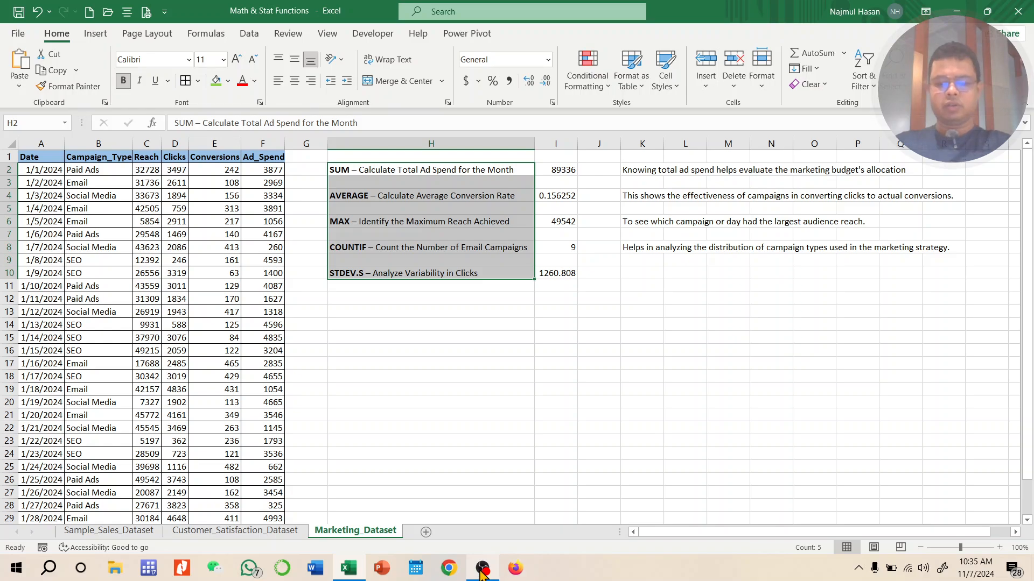
mouse_move(482, 575)
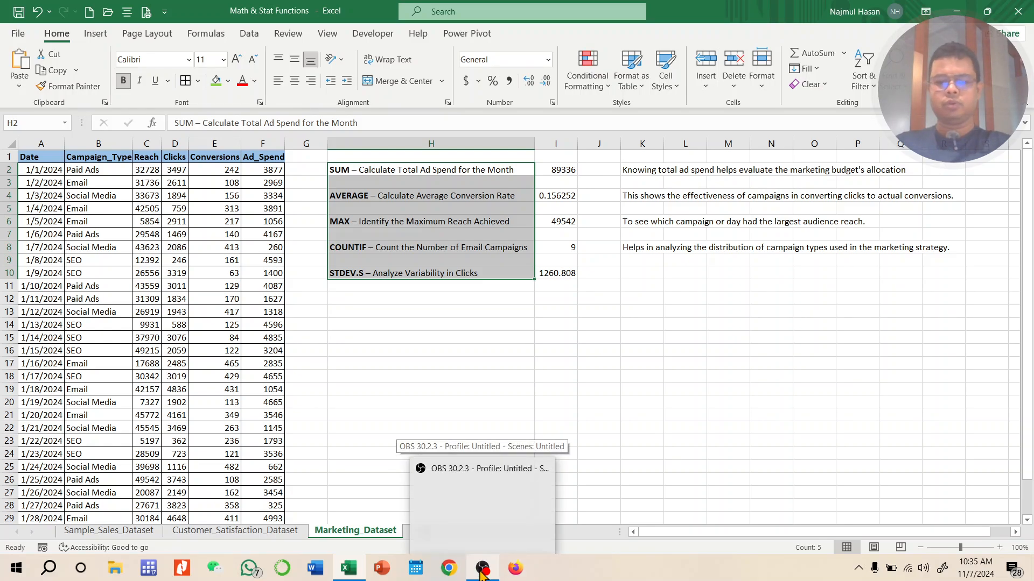
click(480, 572)
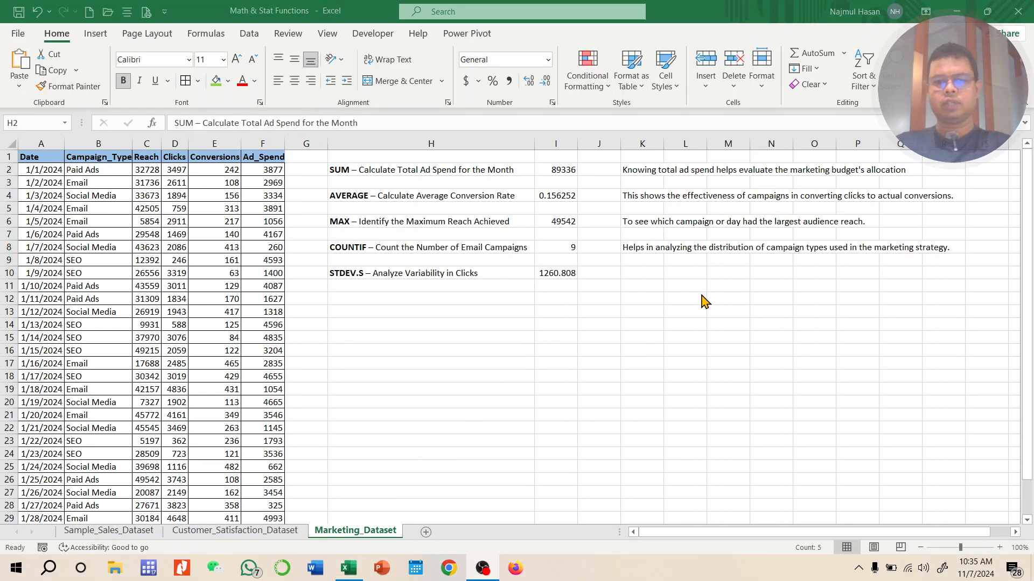